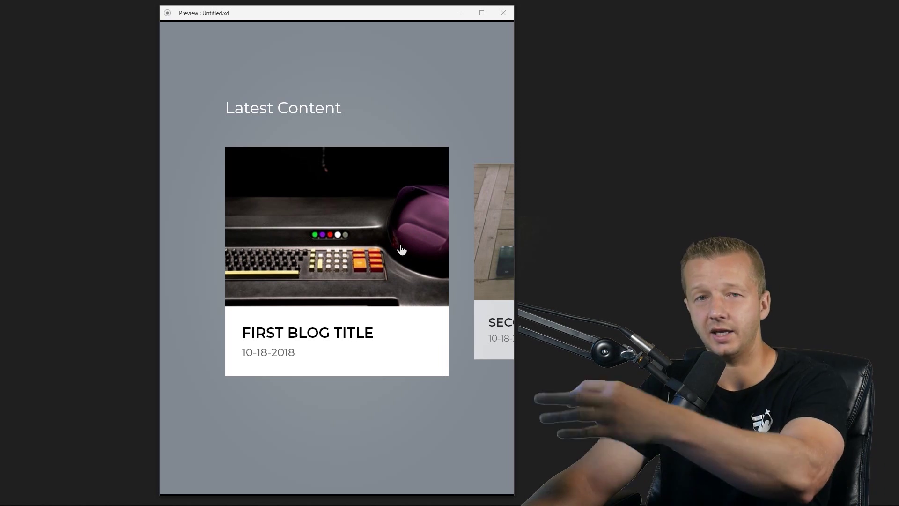
Preview the blog prototype by swiping between the content cards, opening the third post and returning to the cards.
left_click_drag(402, 250, 470, 247)
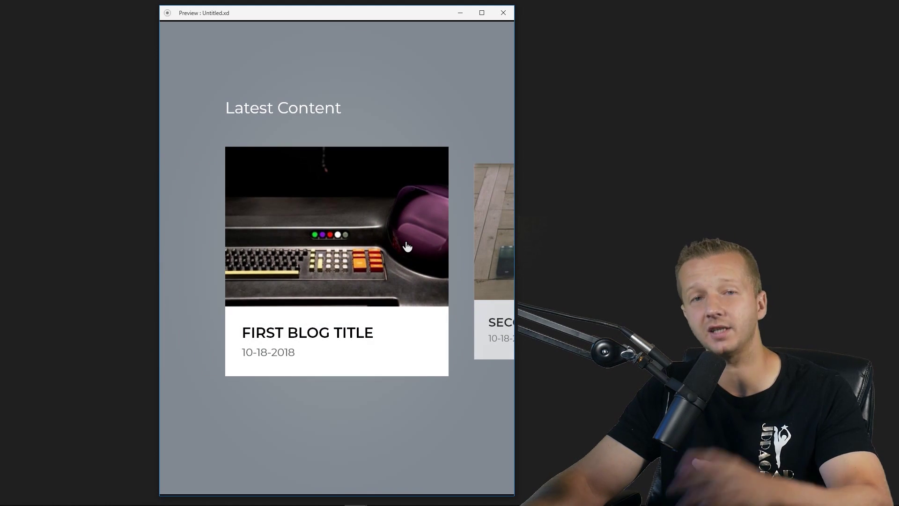
left_click_drag(406, 249, 205, 232)
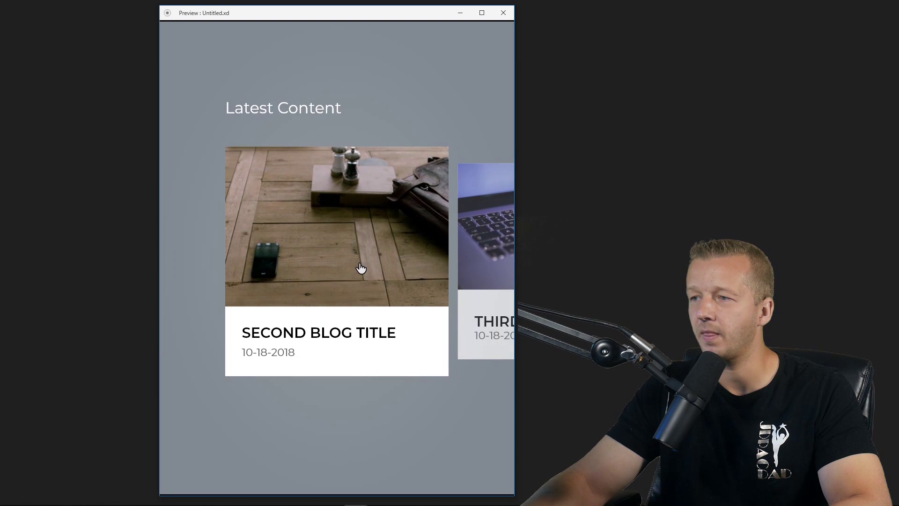
left_click_drag(411, 271, 396, 268)
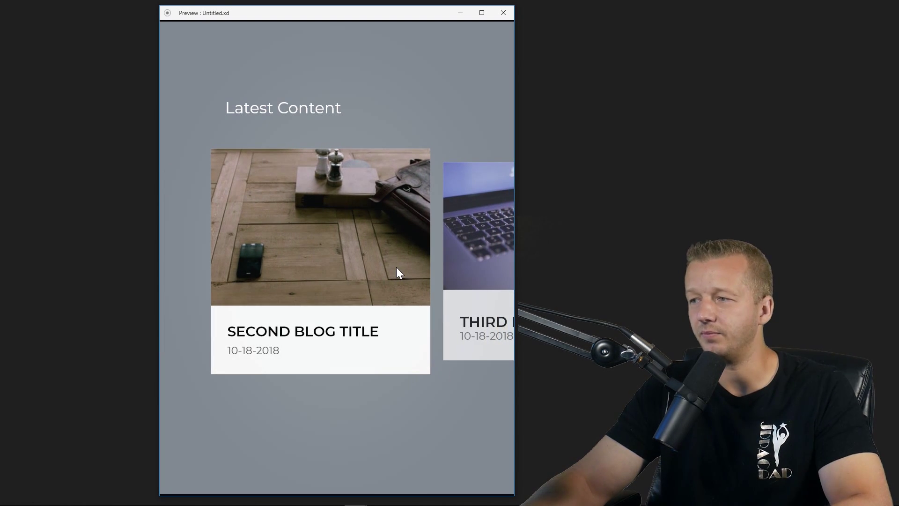
left_click_drag(396, 268, 232, 245)
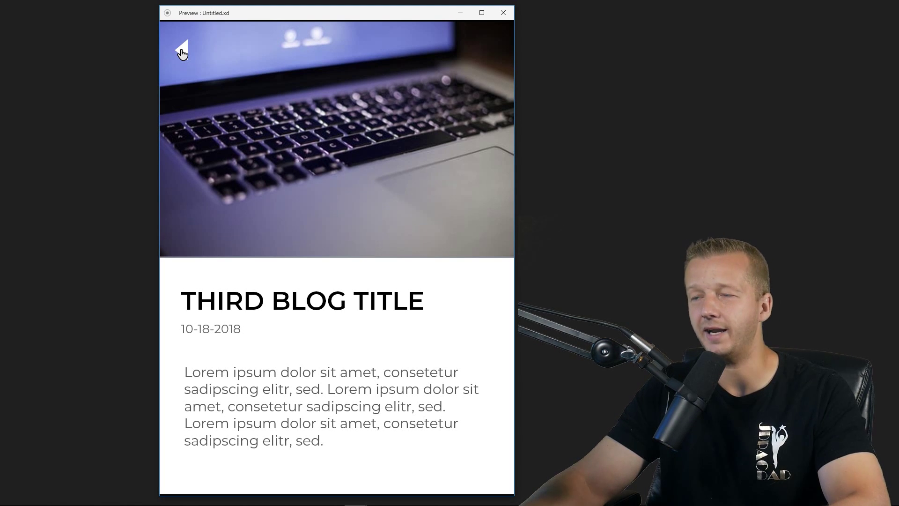
left_click(182, 54)
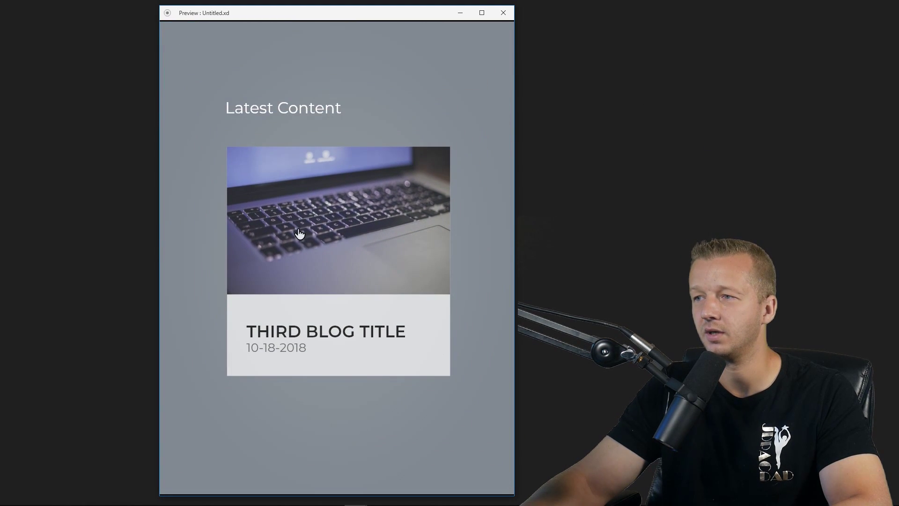
left_click_drag(290, 240, 411, 241)
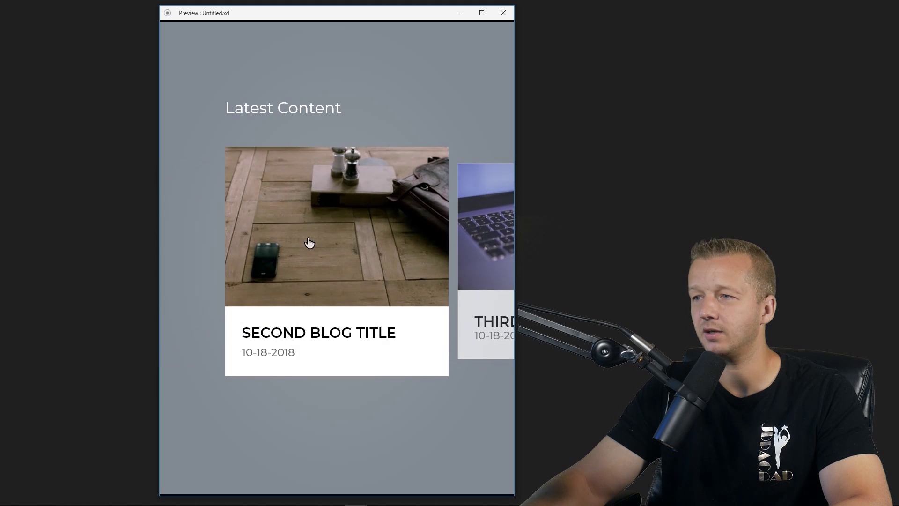
left_click_drag(309, 244, 632, 216)
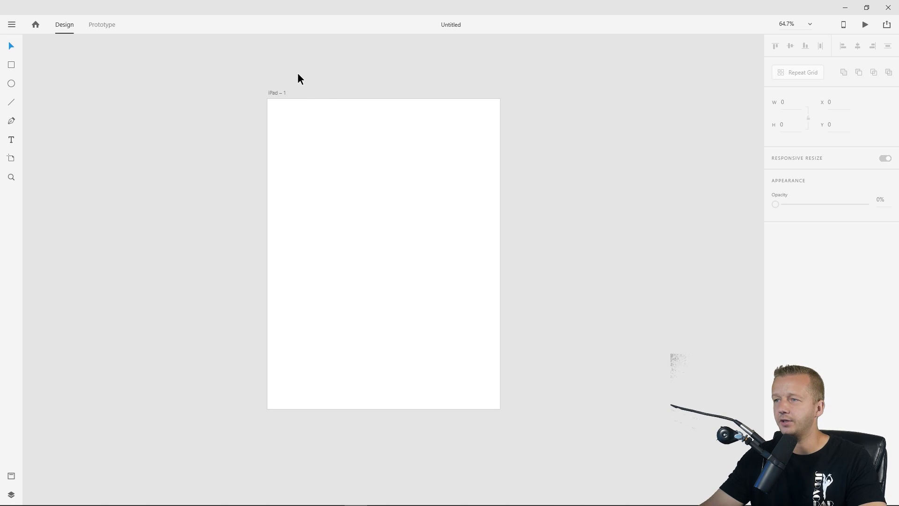
Change the iPad artboard's fill from a solid color to a radial gradient.
left_click(294, 129)
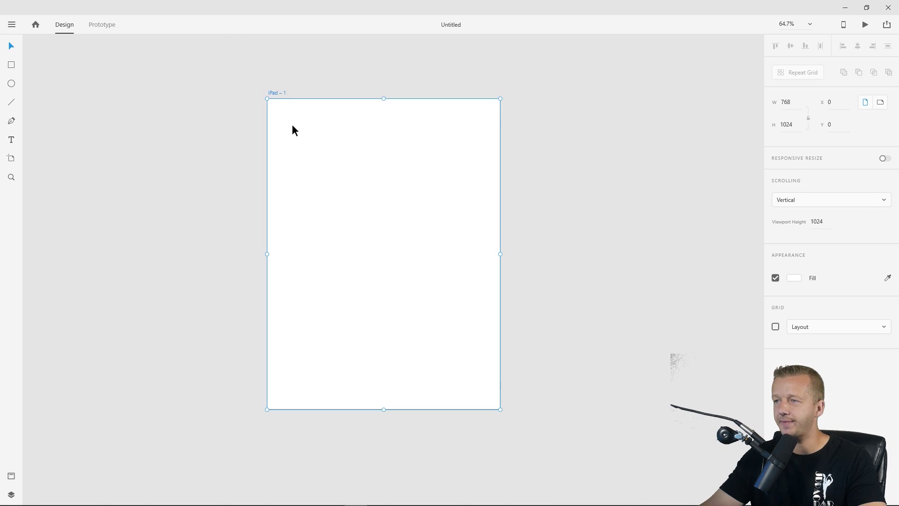
left_click(243, 155)
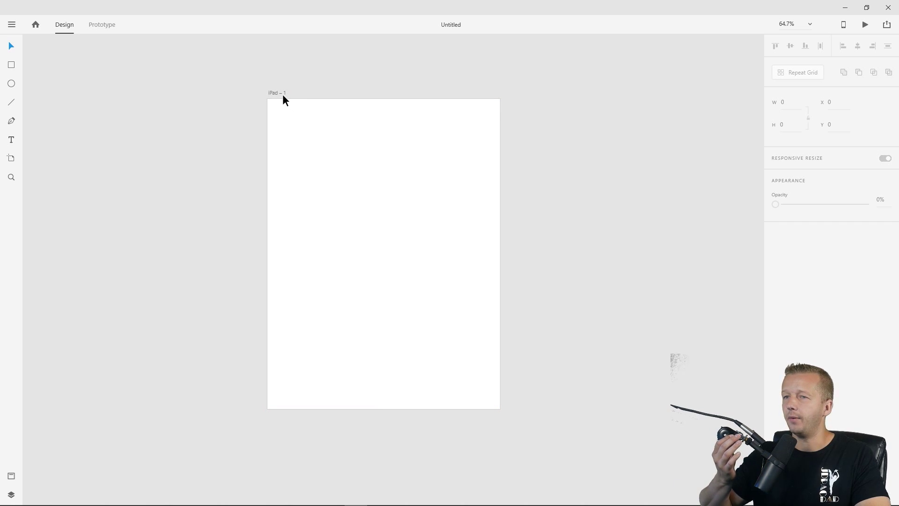
left_click(283, 95)
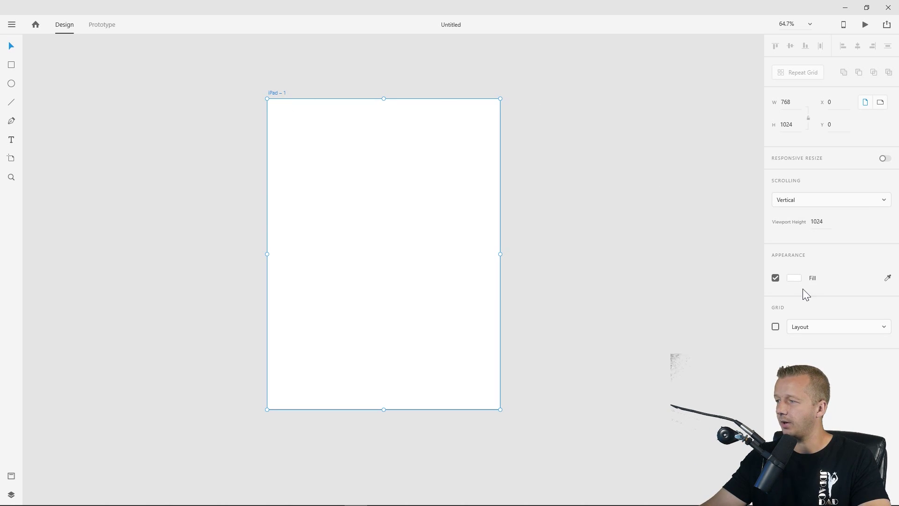
left_click(794, 279)
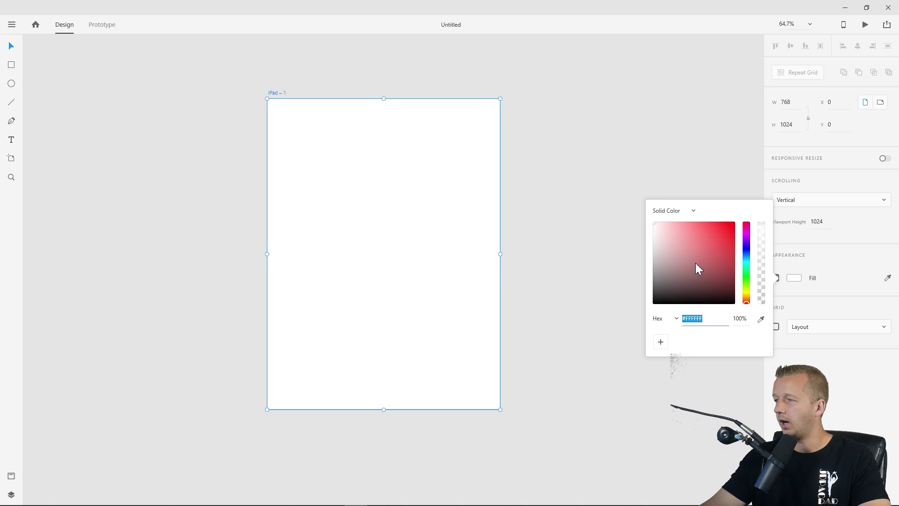
left_click(690, 212)
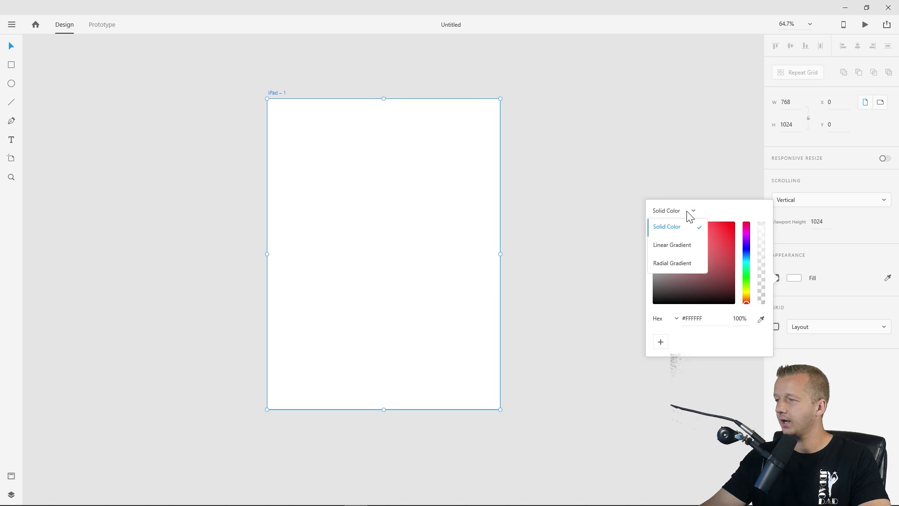
left_click(684, 263)
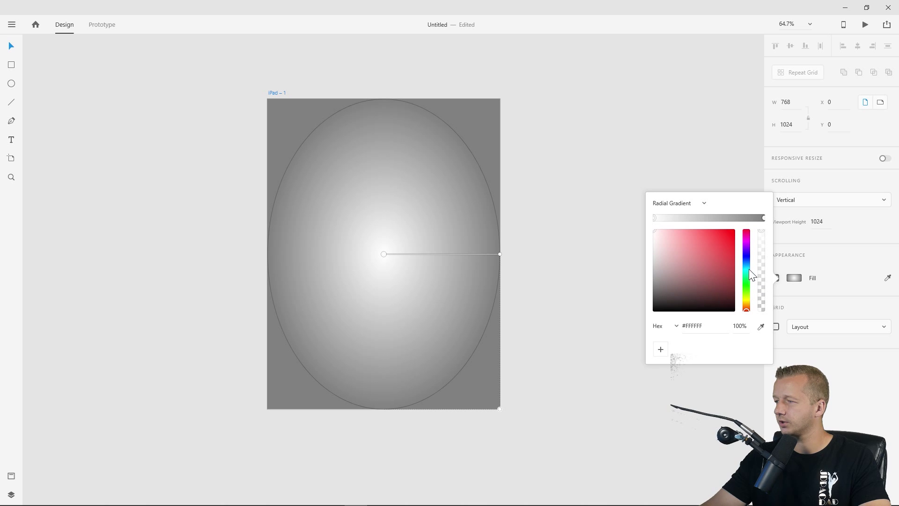
Set the gradient's center stop to bluish grey #929A9E and its outer stop to a slightly bluer grey.
left_click_drag(749, 269, 746, 266)
left_click_drag(671, 284, 659, 261)
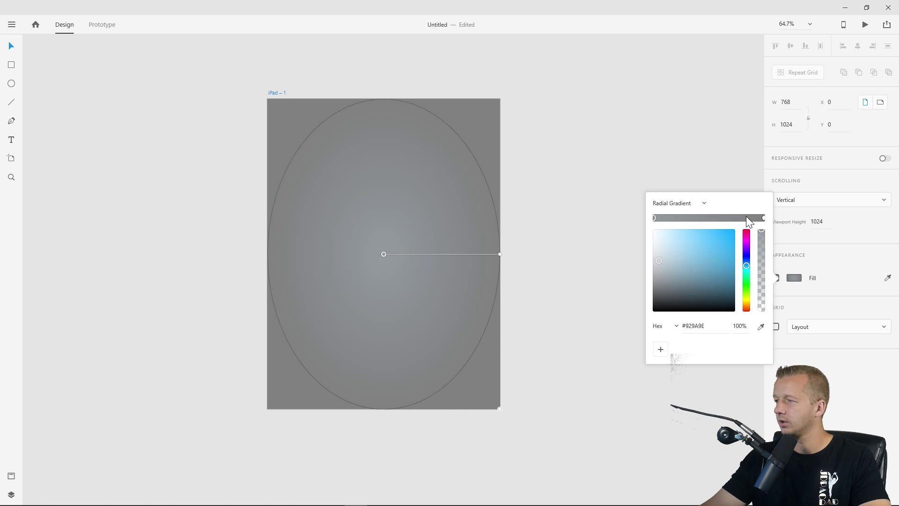
left_click(764, 217)
left_click_drag(747, 253, 746, 263)
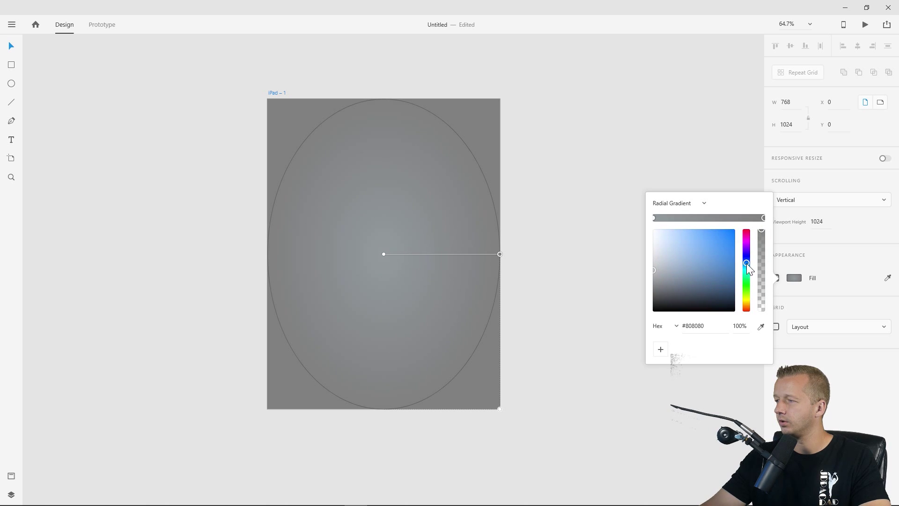
left_click_drag(671, 278, 664, 264)
left_click(548, 160)
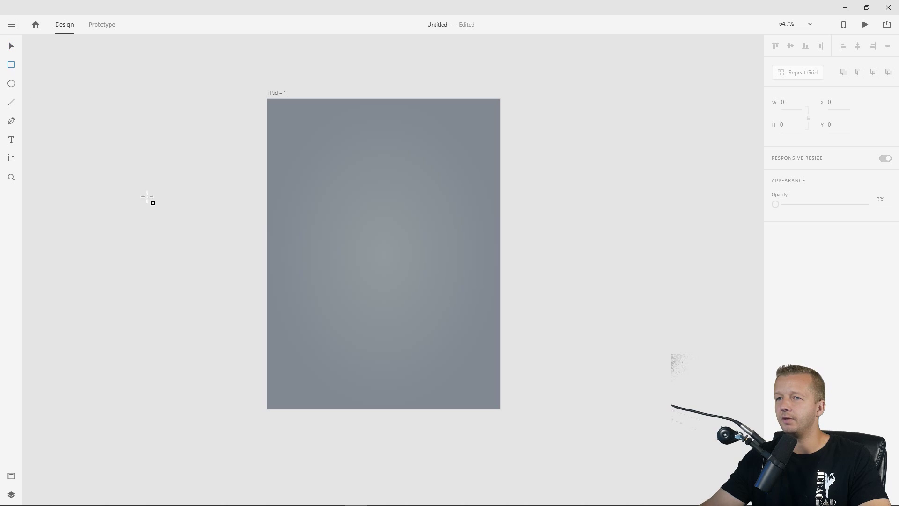
Draw a white rectangle about 484 wide by 547 high and center it horizontally on the artboard at about Y 271.
left_click_drag(299, 163, 445, 329)
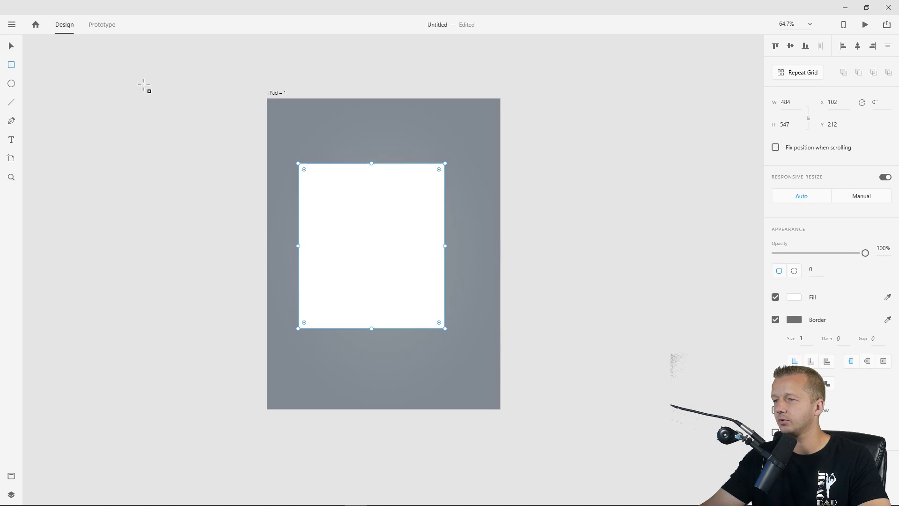
left_click(12, 47)
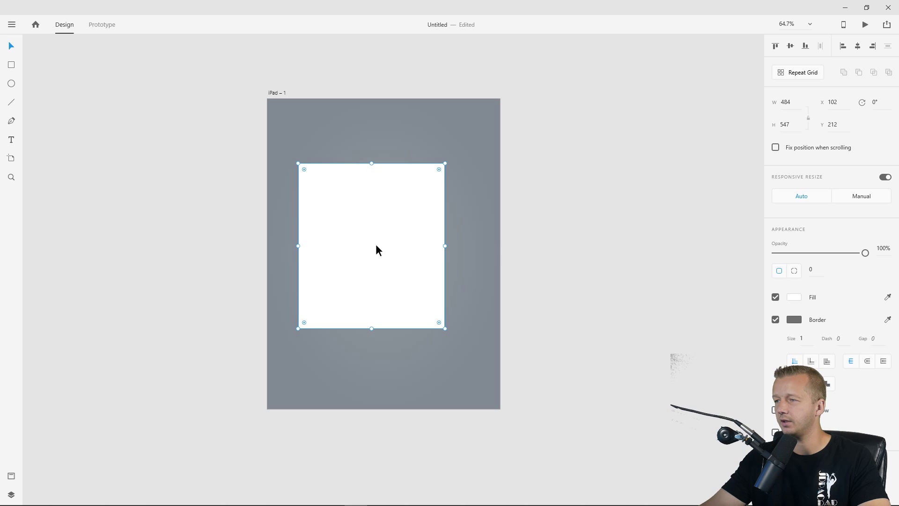
left_click_drag(376, 245, 386, 263)
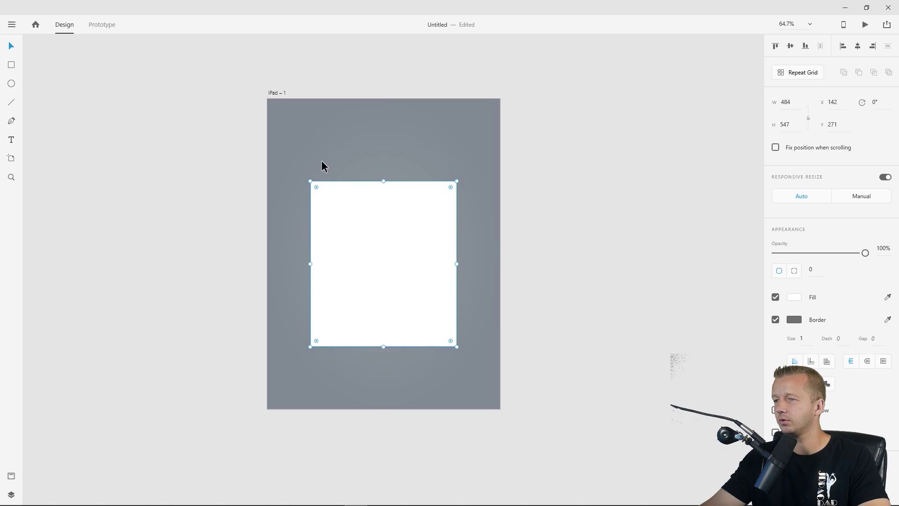
left_click(160, 106)
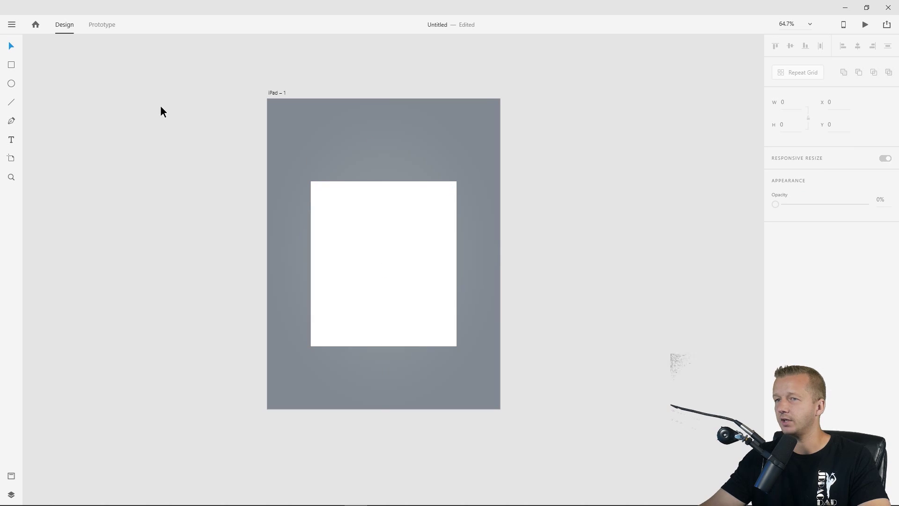
Add the heading text "Latest Content" above the white rectangle, starting in line with its left edge.
left_click(11, 139)
left_click(313, 157)
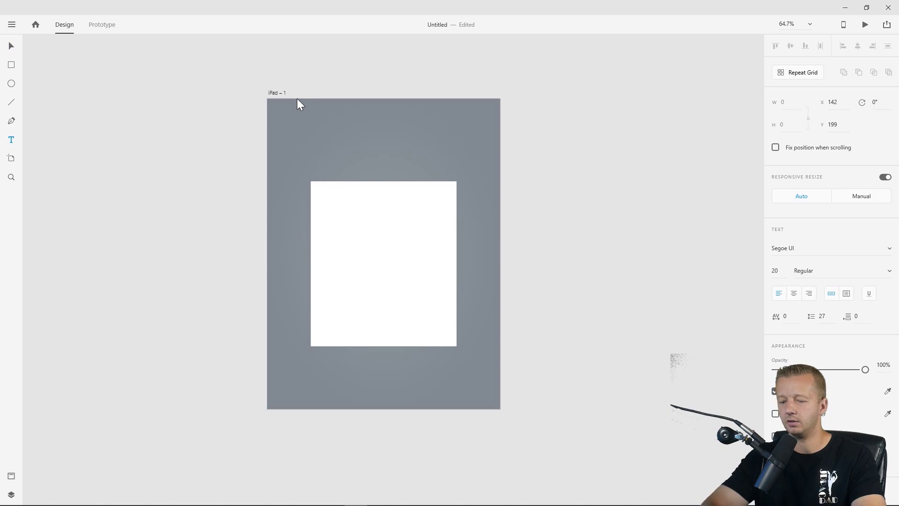
type("Latest Content")
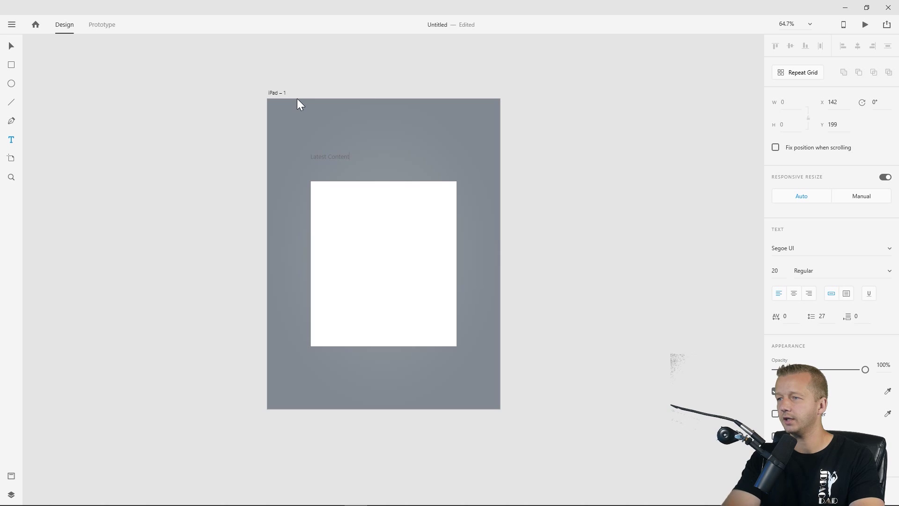
key("Escape")
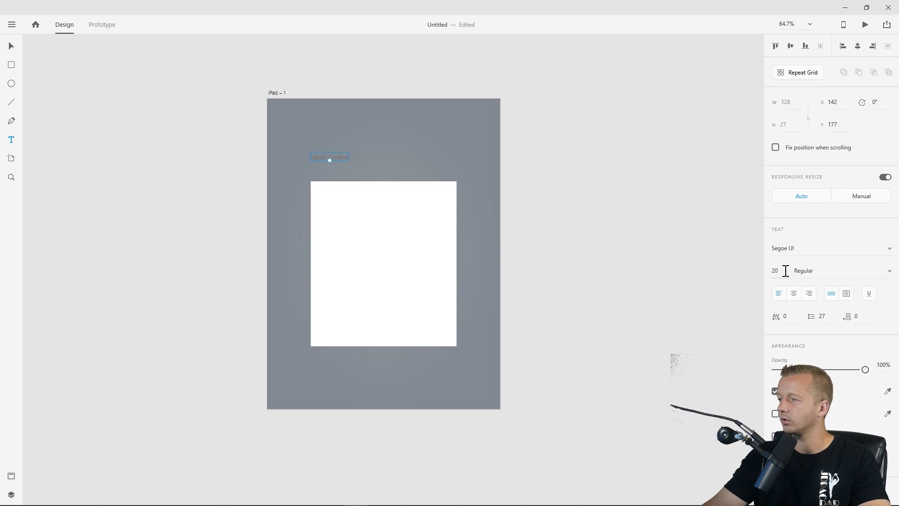
Set the "Latest Content" heading to size 34 in the Montserrat font.
key("BackSpace")
key("BackSpace")
type("34")
key("Return")
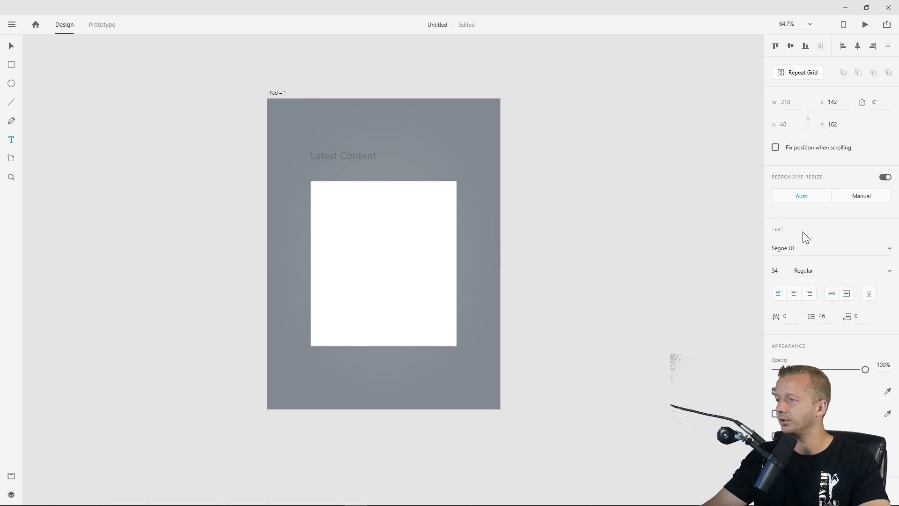
left_click(809, 249)
type("Montserrat")
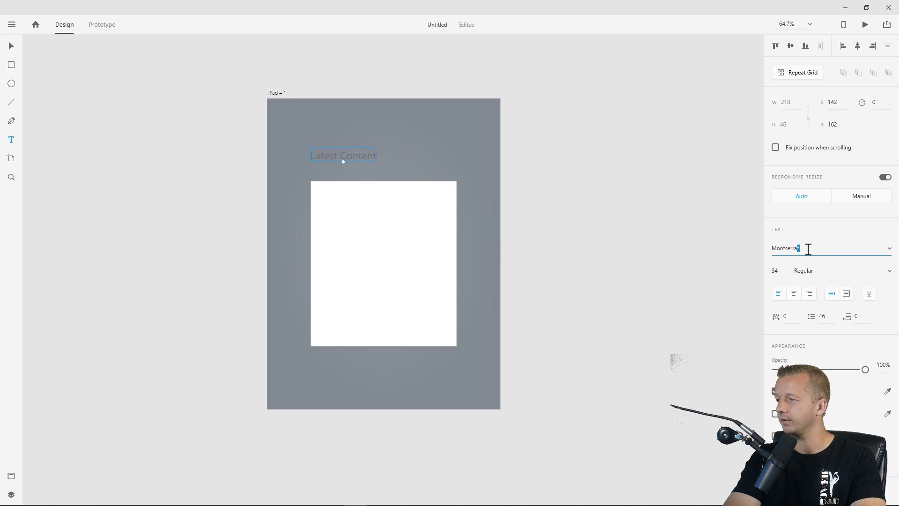
key("Return")
Change the heading's text color to white (#FFFFFF) and deselect it.
left_click(789, 391)
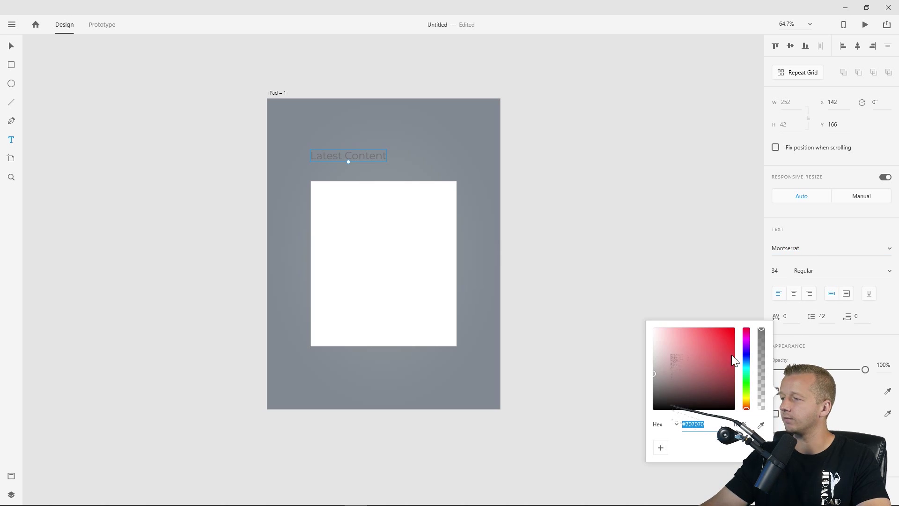
type("ffffff")
key("Return")
left_click(10, 46)
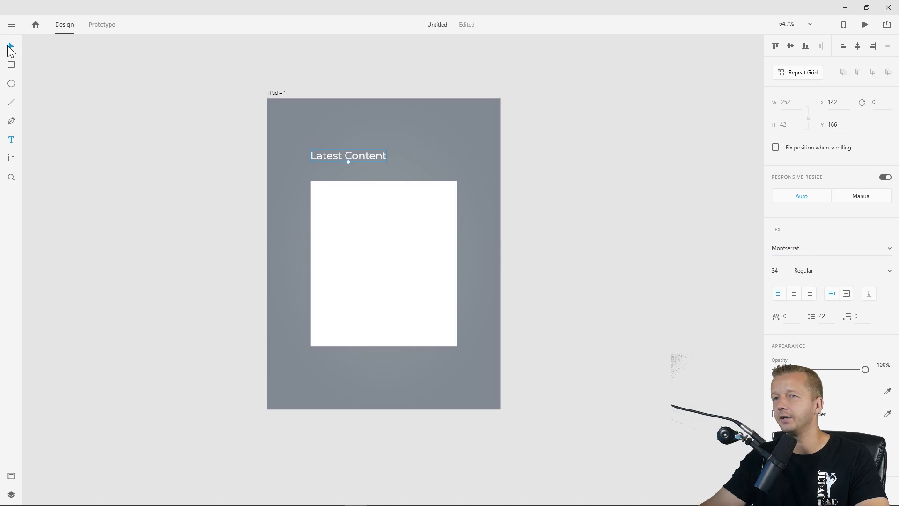
left_click(236, 201)
Shorten a copy of the white rectangle from its bottom edge to about 346 high and remove the borders from both rectangles.
left_click(367, 247)
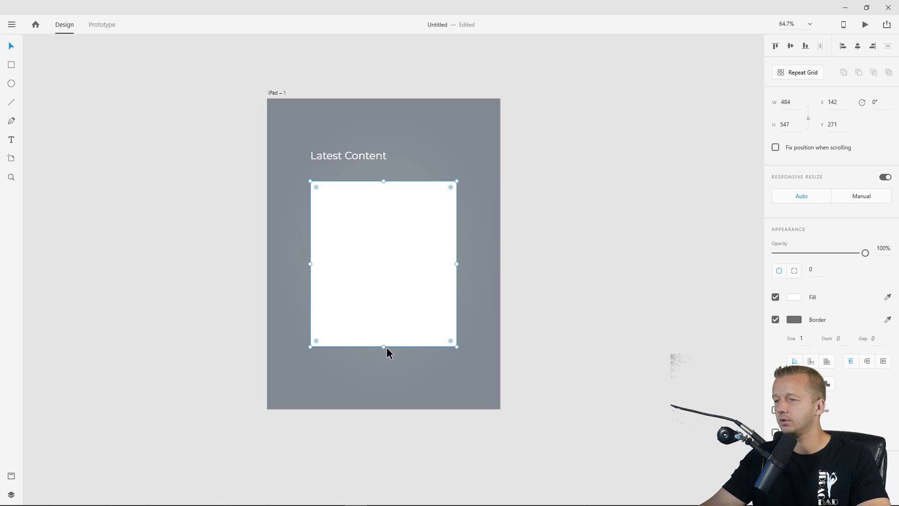
left_click_drag(384, 346, 383, 286)
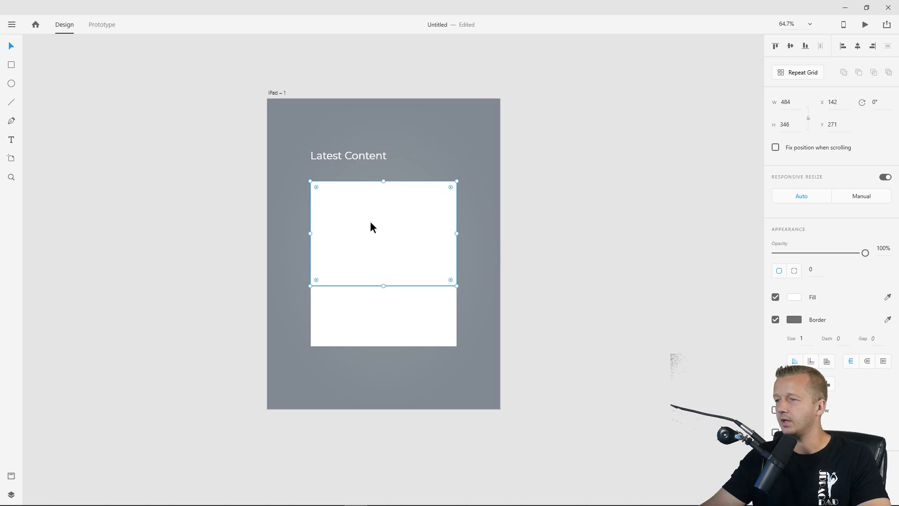
left_click(775, 320)
key("ctrl+z")
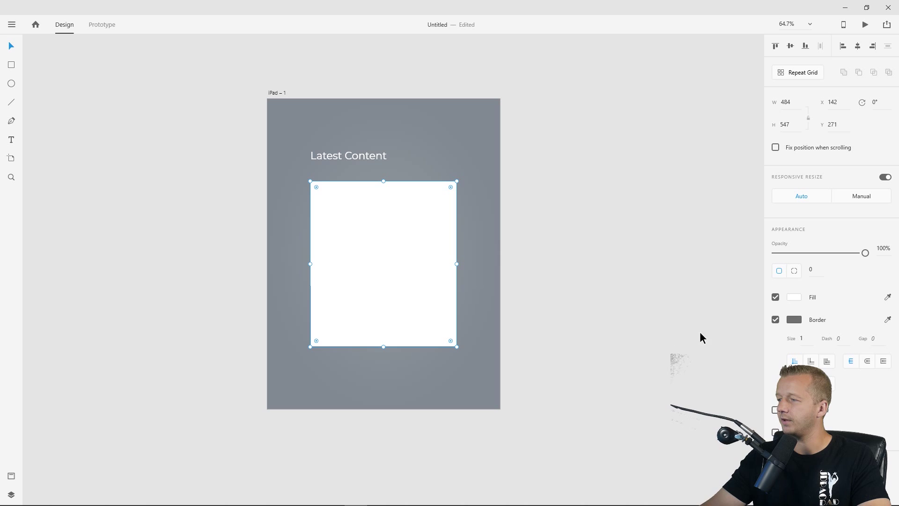
left_click(776, 320)
key("Escape")
Fill the shorter upper rectangle with light grey #D8D8D8 as the card's image area.
left_click(361, 252)
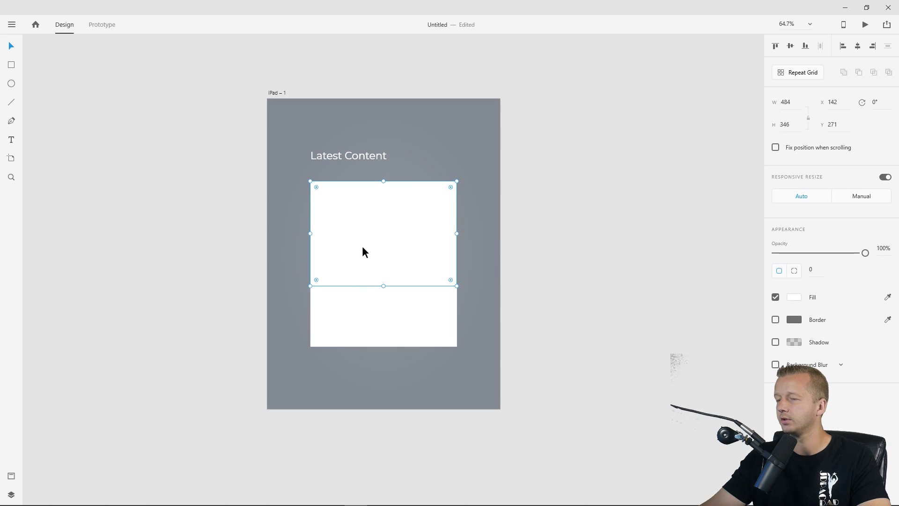
left_click(794, 297)
left_click(666, 256)
left_click_drag(657, 255, 646, 254)
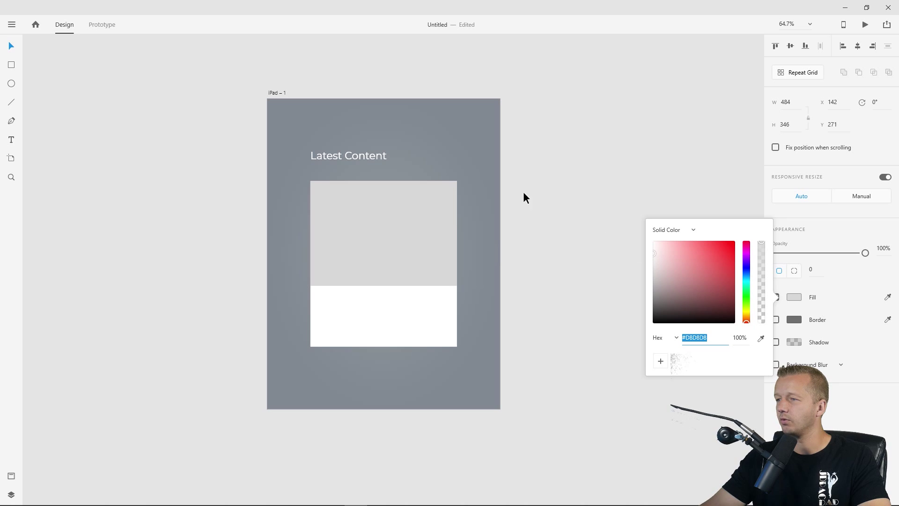
left_click(168, 232)
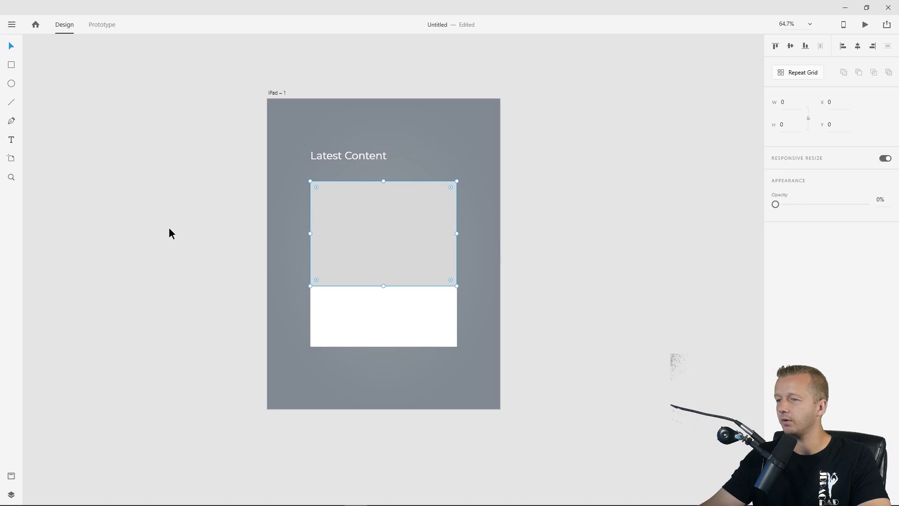
Add the title text "FIRST BLOG TITLE" in the card's white area and color it black (#000000).
left_click(11, 140)
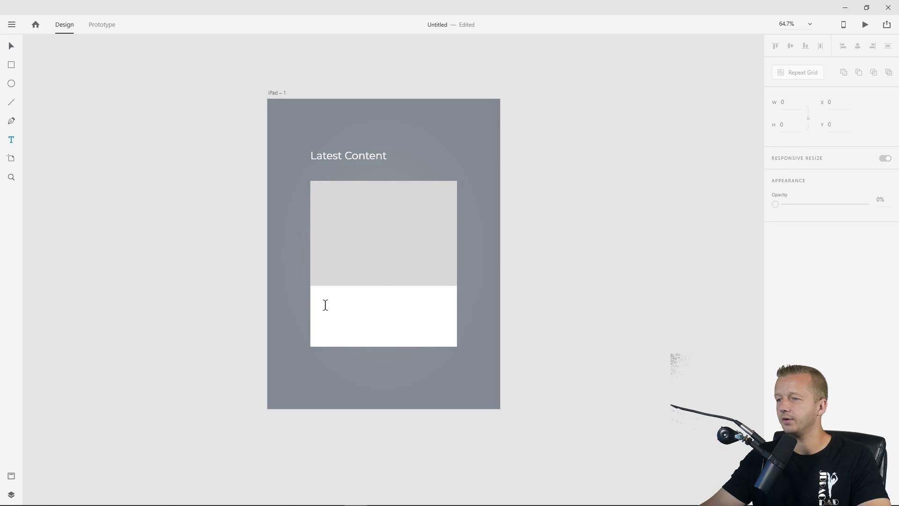
left_click(325, 305)
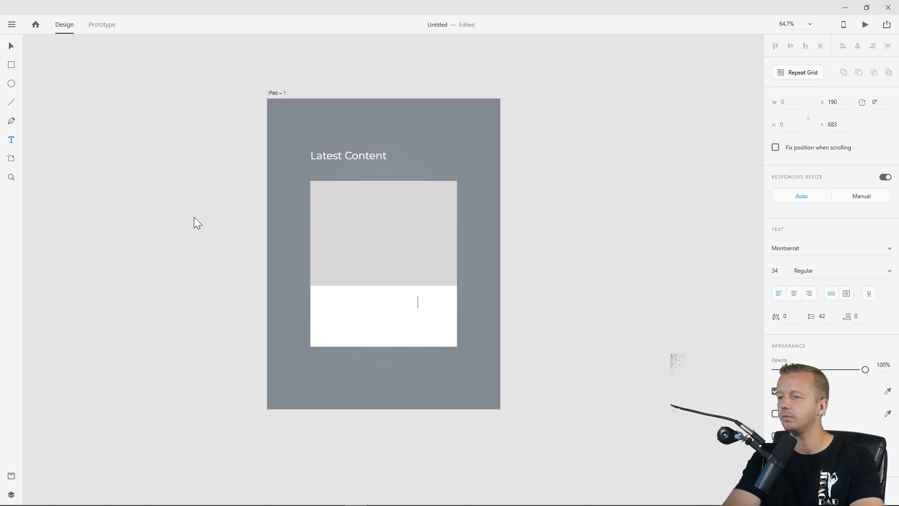
key("Escape")
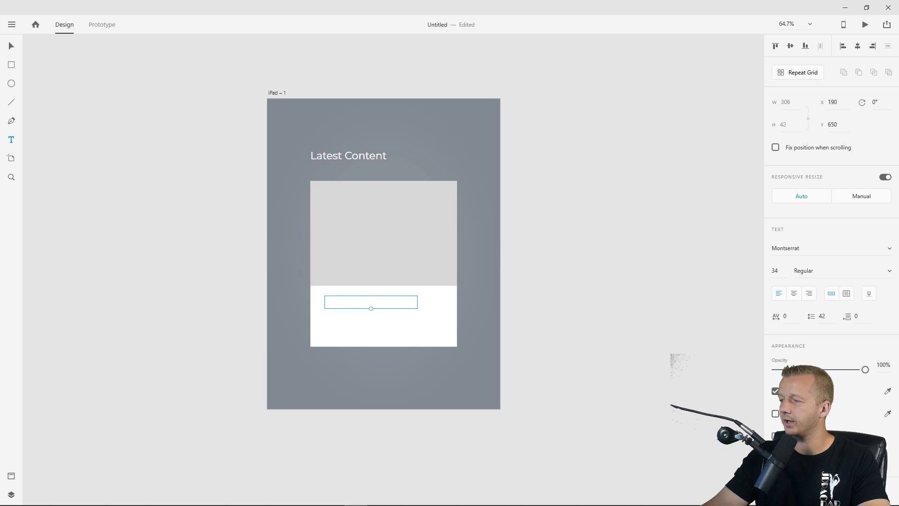
left_click(790, 390)
type("000000")
key("Return")
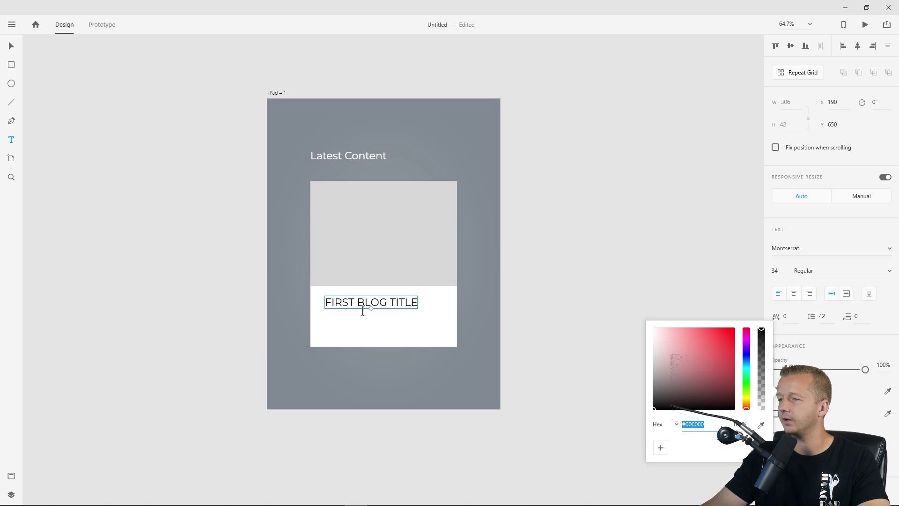
left_click(11, 46)
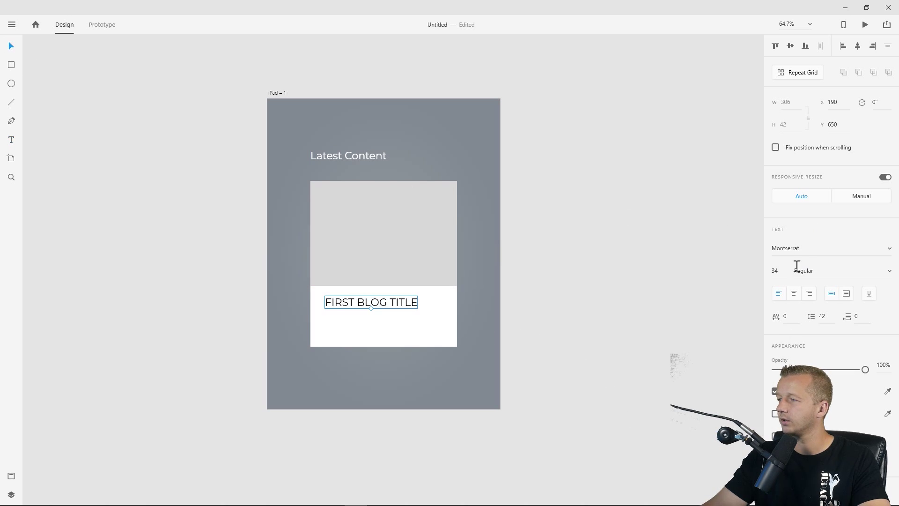
Set the blog title's font size to 23 and its weight to SemiBold.
left_click(778, 271)
type("26")
key("Return")
type("23")
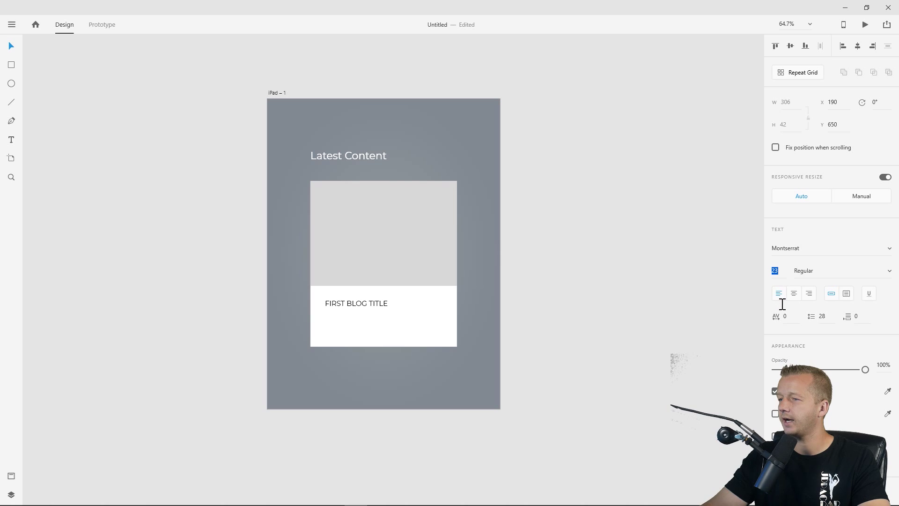
key("Return")
left_click(850, 277)
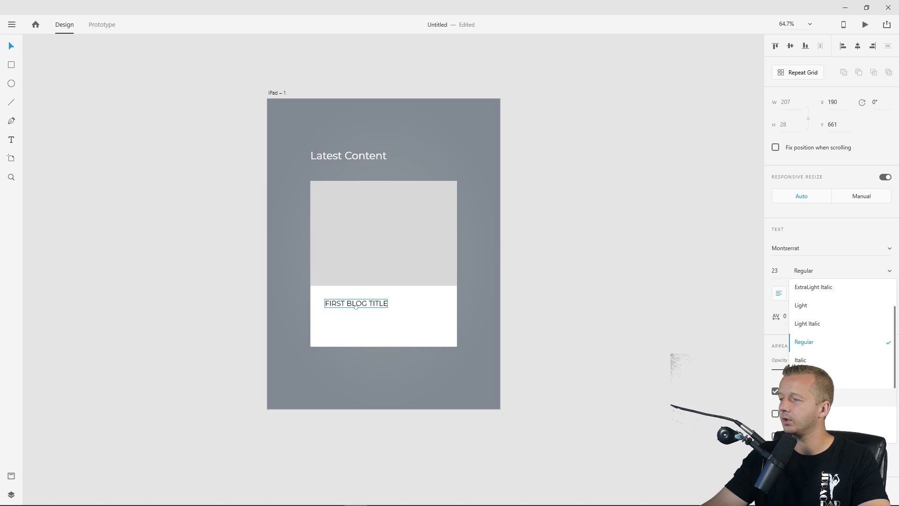
left_click(815, 414)
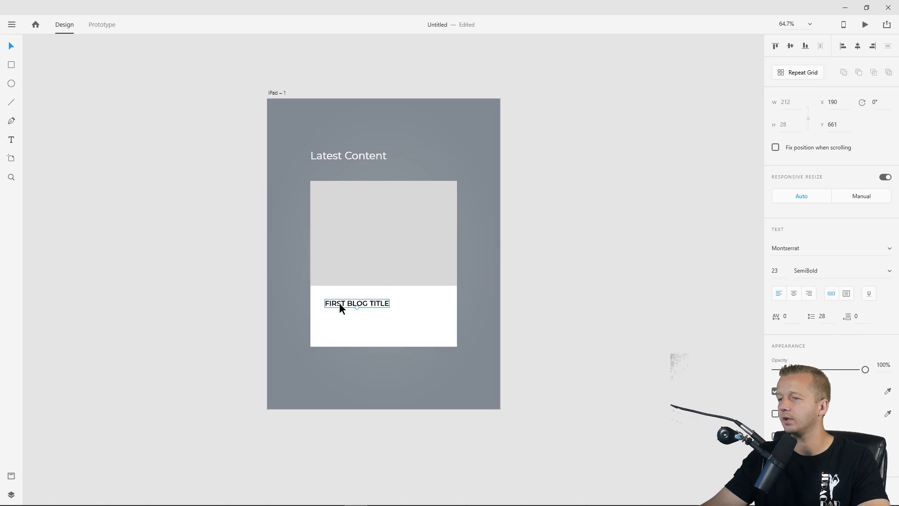
Duplicate the blog title directly beneath itself and style the copy with Regular weight and grey #646464.
left_click_drag(336, 302, 340, 320)
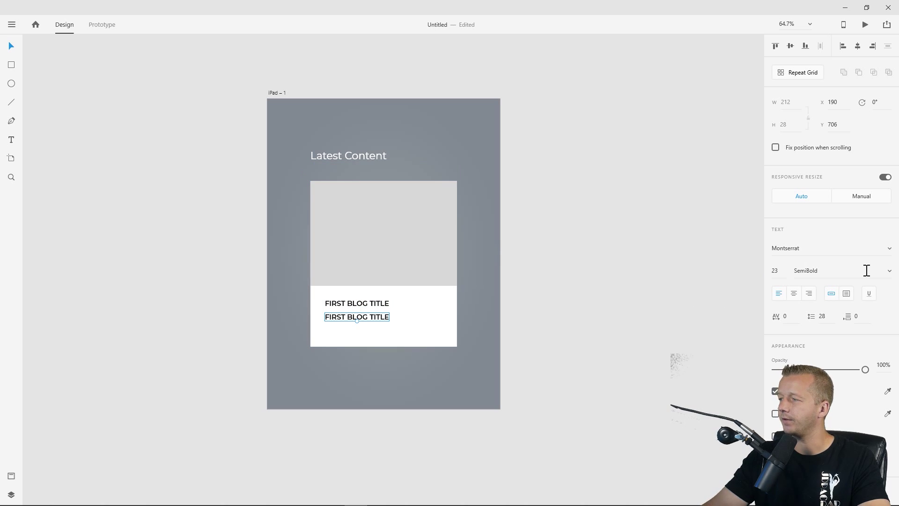
left_click(889, 272)
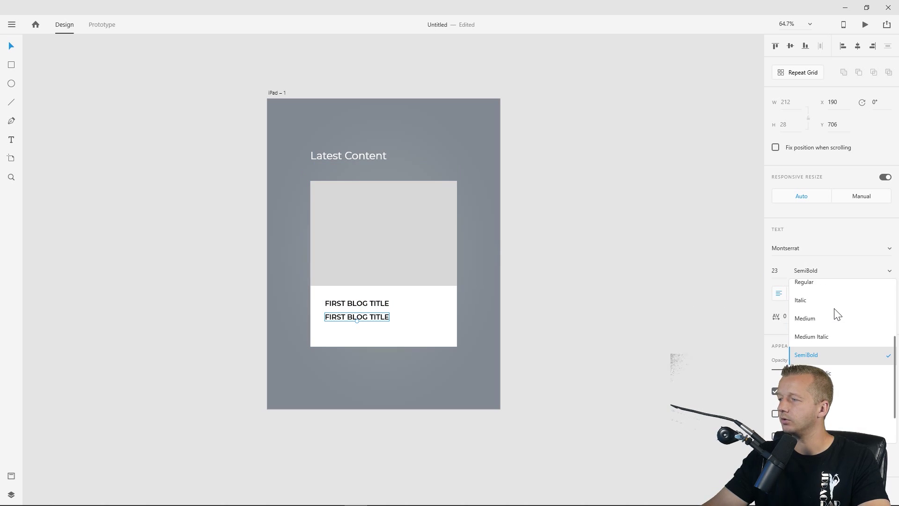
left_click(811, 284)
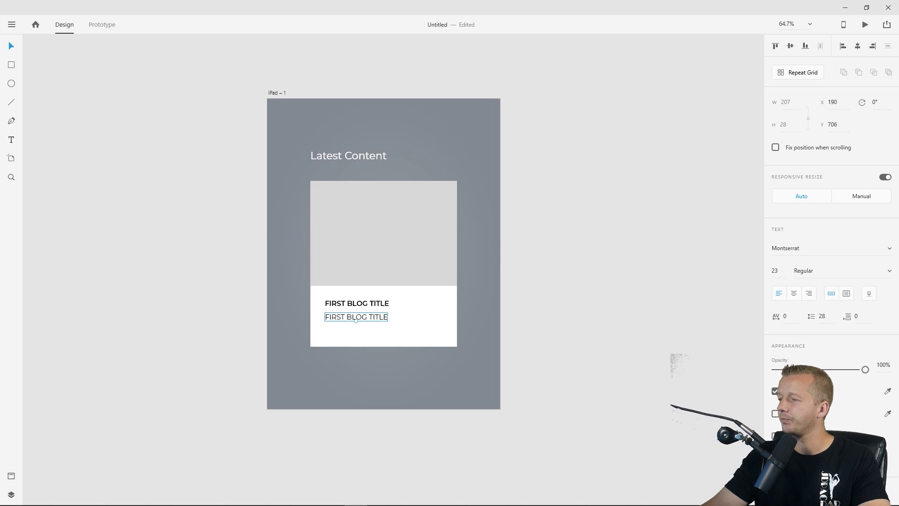
left_click(789, 391)
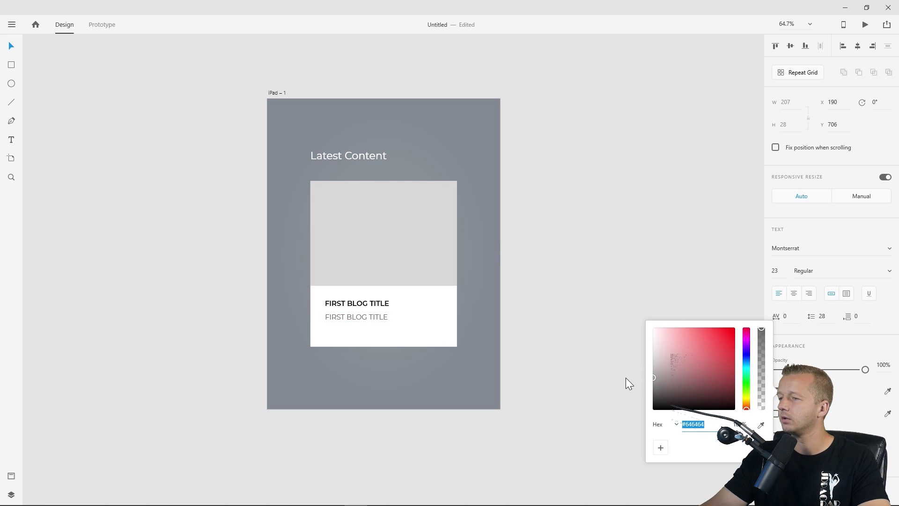
Replace the grey copy's text with the date "10-18-2018".
left_click(353, 318)
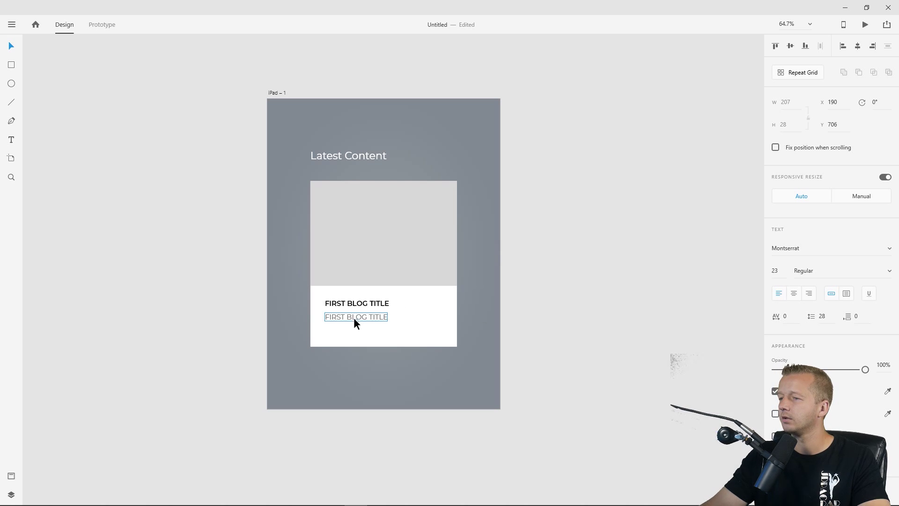
double_click(361, 318)
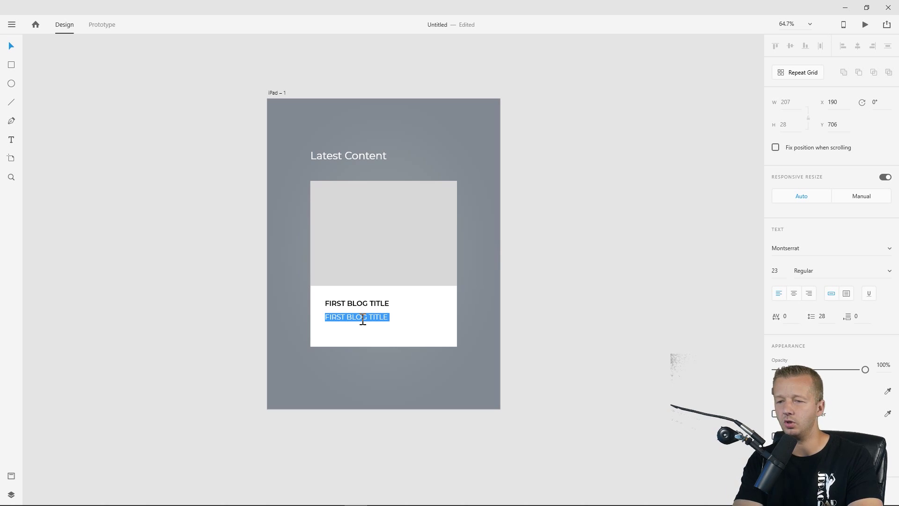
type("10-18-2018")
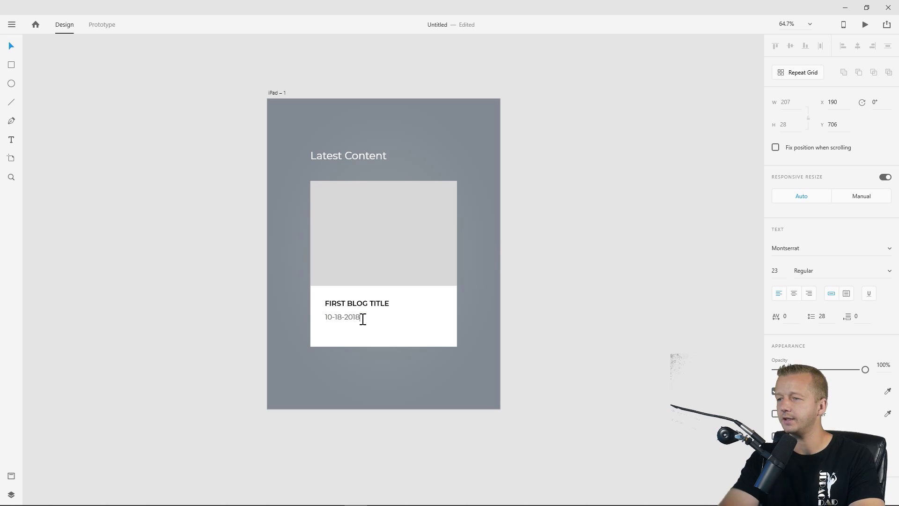
key("Escape")
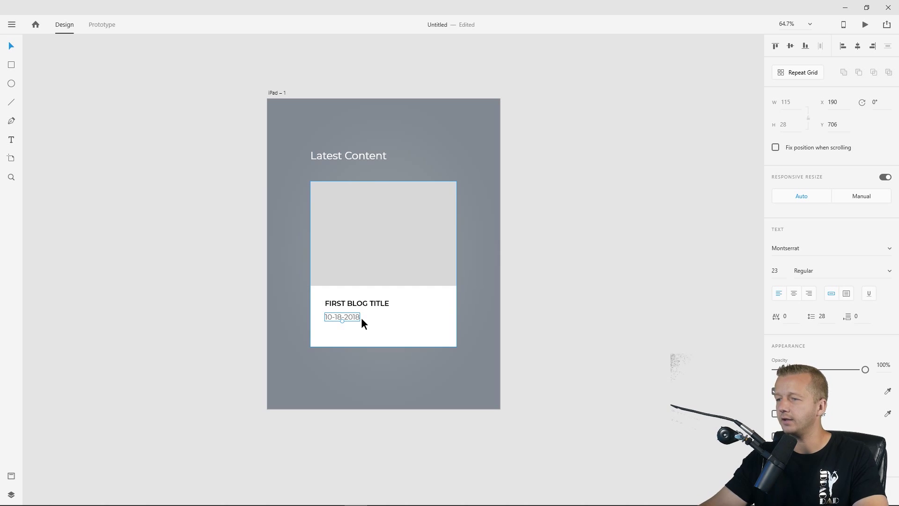
Enlarge the "FIRST BLOG TITLE" text to size 31.
left_click(373, 303)
left_click(775, 271)
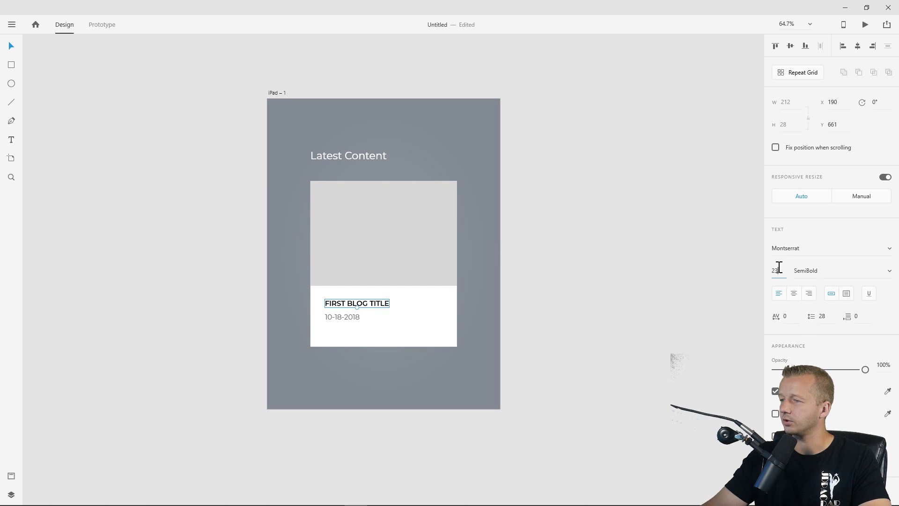
key("Up")
key("Up")
key("Up")
key("Up")
key("Up")
key("Up")
key("Up")
key("Up")
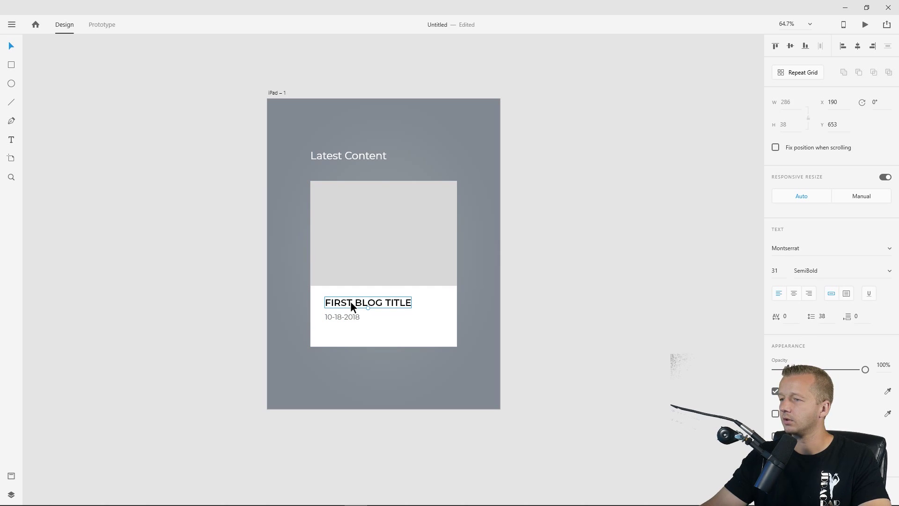
Shift the title slightly left and align the date's left edge beneath it, at about X 178, Y 702.
mouse_move(351, 302)
left_mouse_down()
mouse_move(339, 322)
mouse_move(336, 301)
left_mouse_up()
left_click(342, 319, "shift")
left_click(600, 281)
left_click(338, 319)
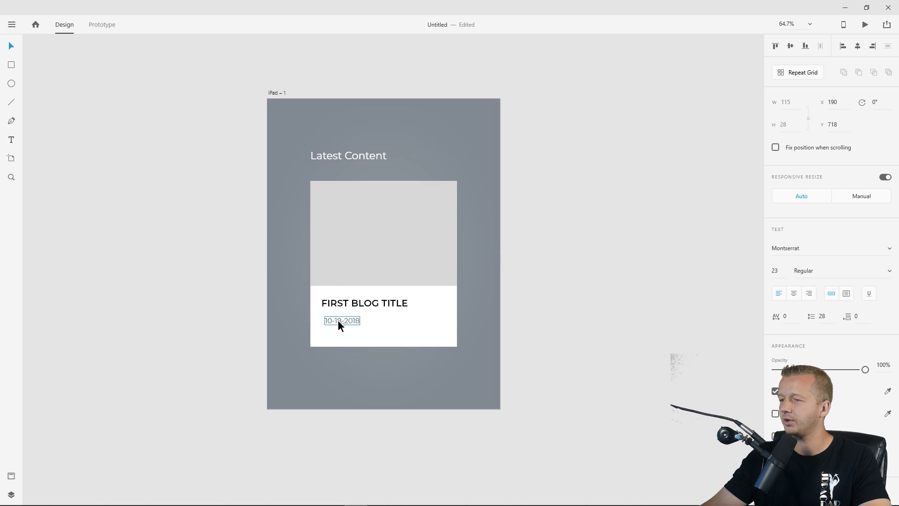
left_click(534, 277)
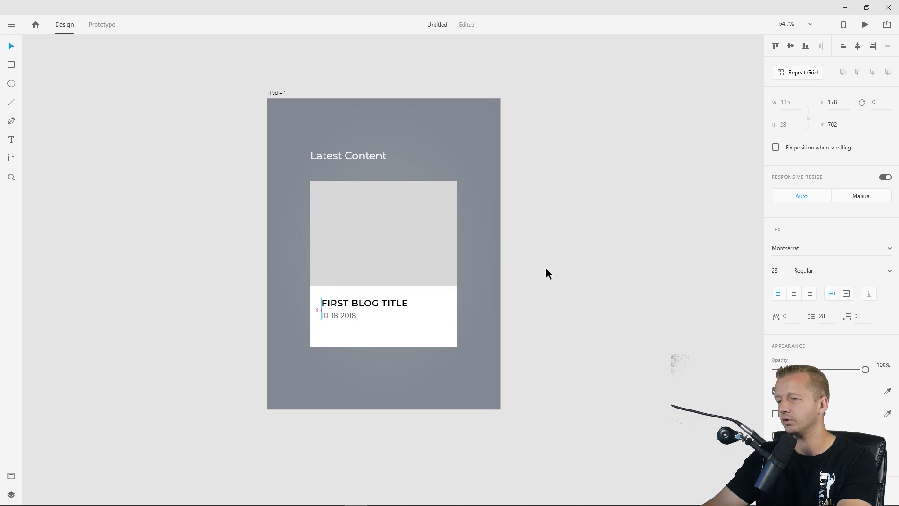
Shorten the white rectangle from its bottom edge so the whole card is about 497 high.
left_click(373, 325)
left_click_drag(384, 346, 385, 331)
left_click(610, 277)
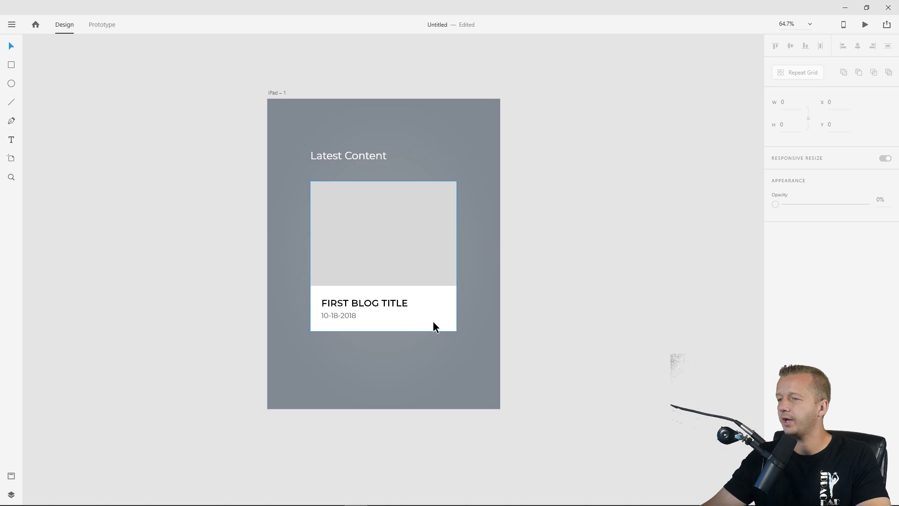
Turn the complete card into a Repeat Grid and extend it horizontally to three cards, about 1503 wide.
left_click_drag(561, 366, 261, 180)
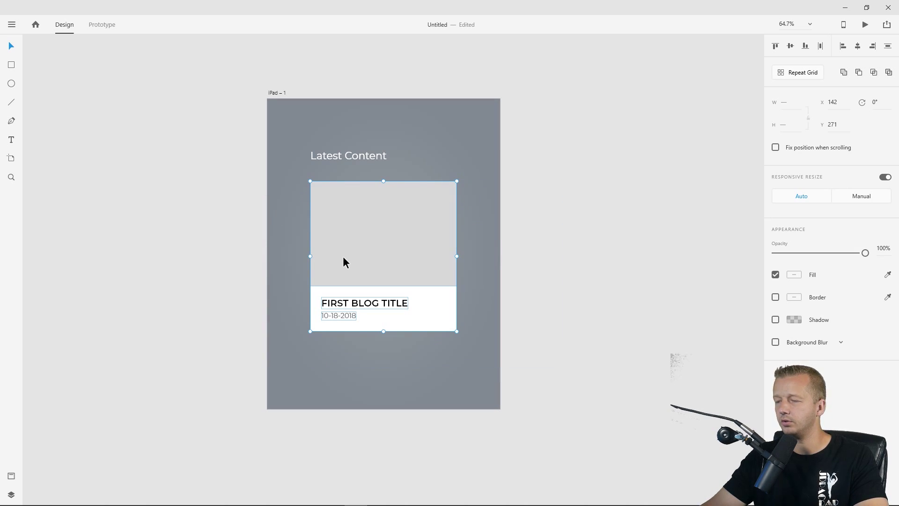
left_click(783, 71)
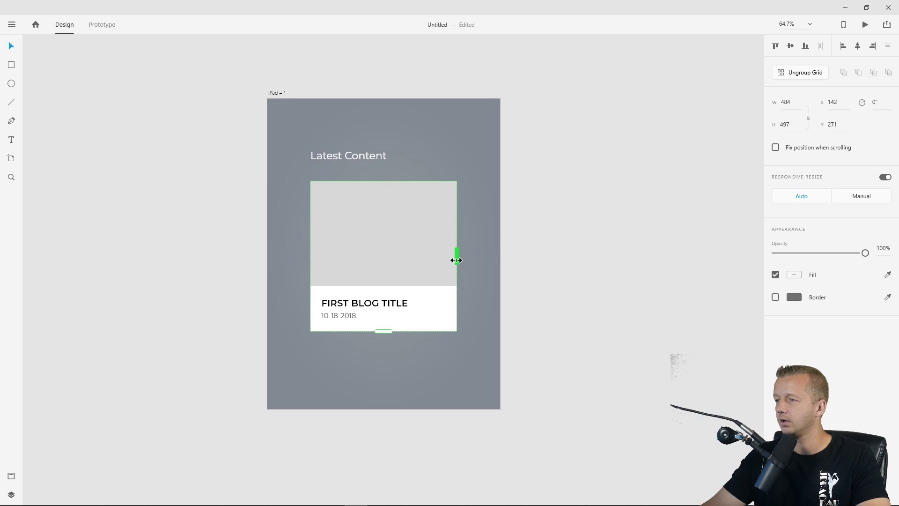
left_click_drag(457, 260, 762, 252)
left_click_drag(701, 255, 615, 247)
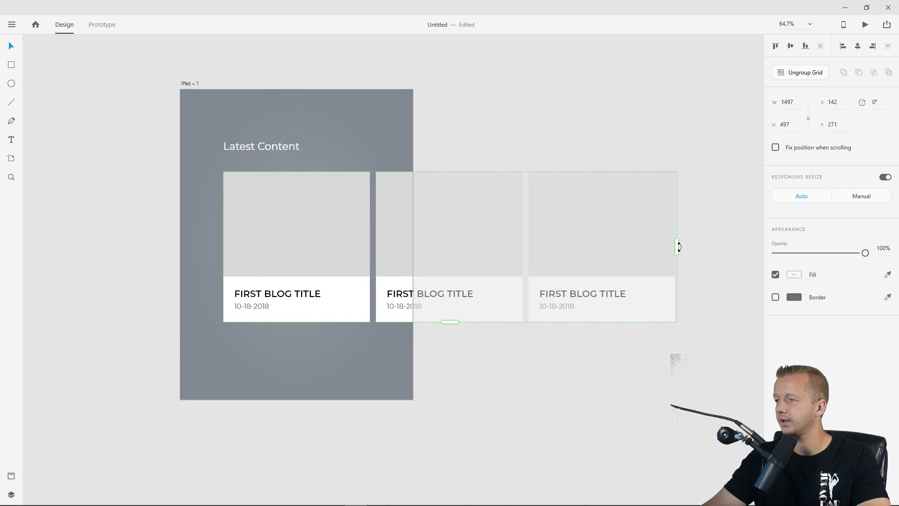
left_click_drag(676, 246, 678, 246)
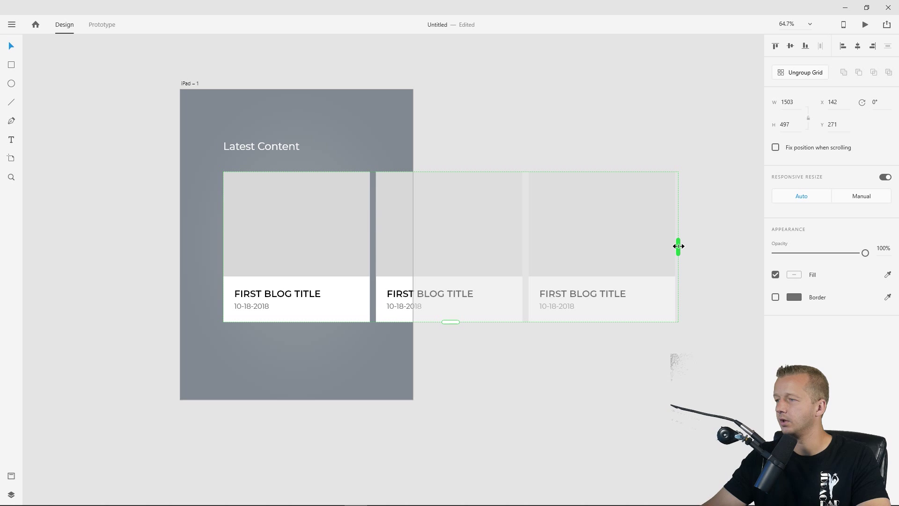
left_click(554, 112)
Ungroup the repeat grid into separate cards.
left_click(368, 215)
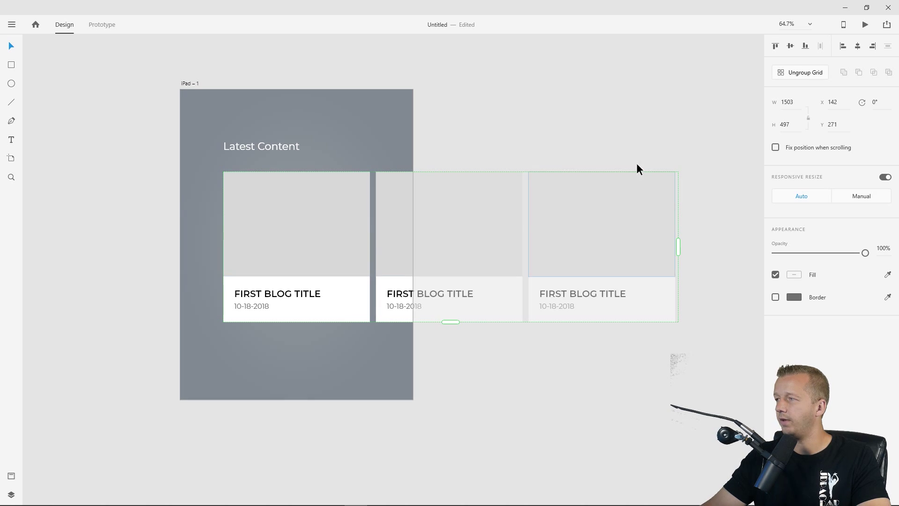
left_click(784, 73)
left_click(569, 135)
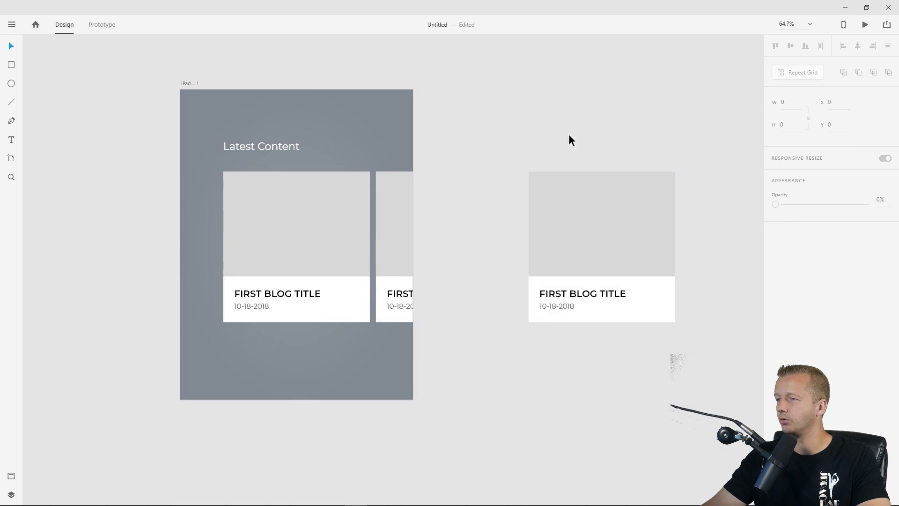
Select all three cards and ungroup them into their individual elements.
left_click(278, 235)
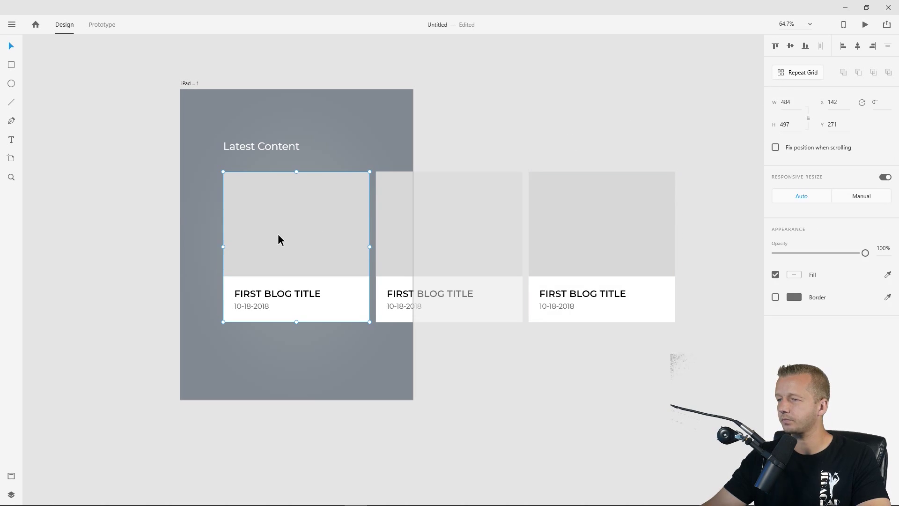
left_click_drag(654, 385, 307, 227)
right_click(307, 226)
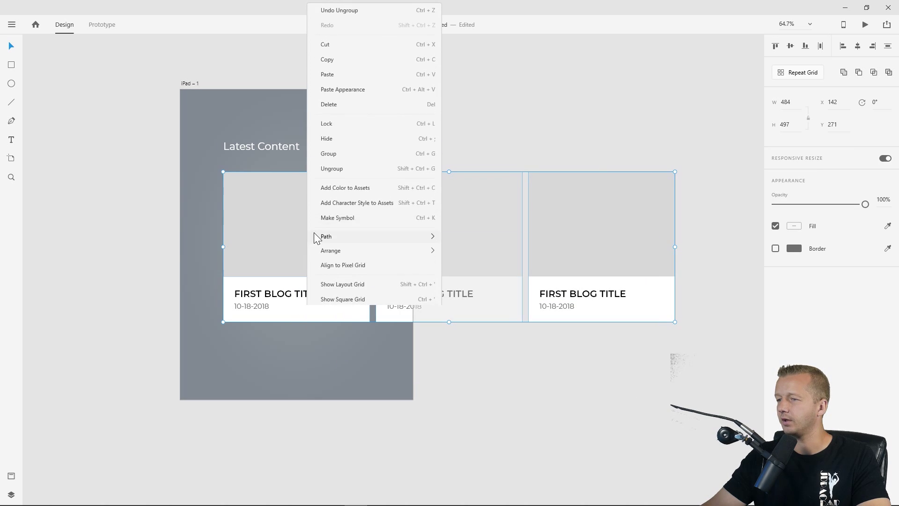
left_click(342, 167)
left_click(474, 392)
Fill the grey image placeholders of all three cards with three "computer" photos from the PhotoSplash plugin.
left_click(335, 237)
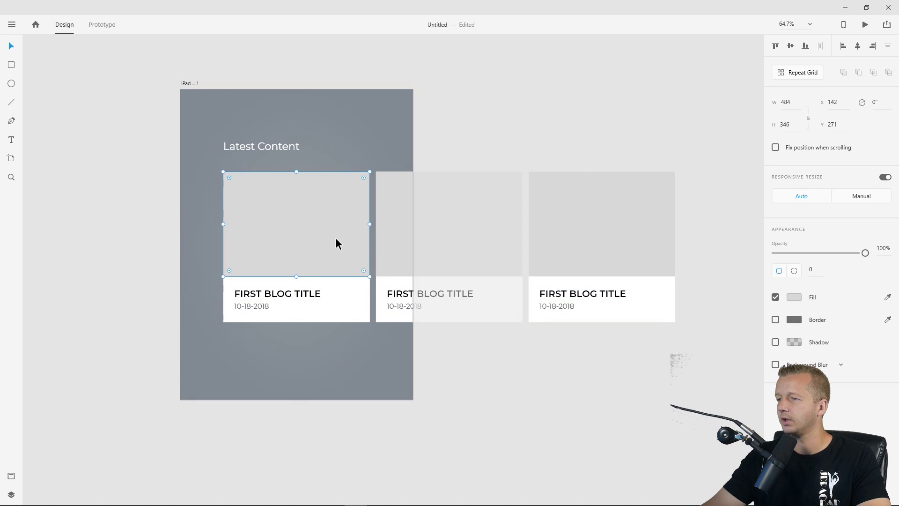
left_click(496, 230, "shift")
left_click(579, 226, "shift")
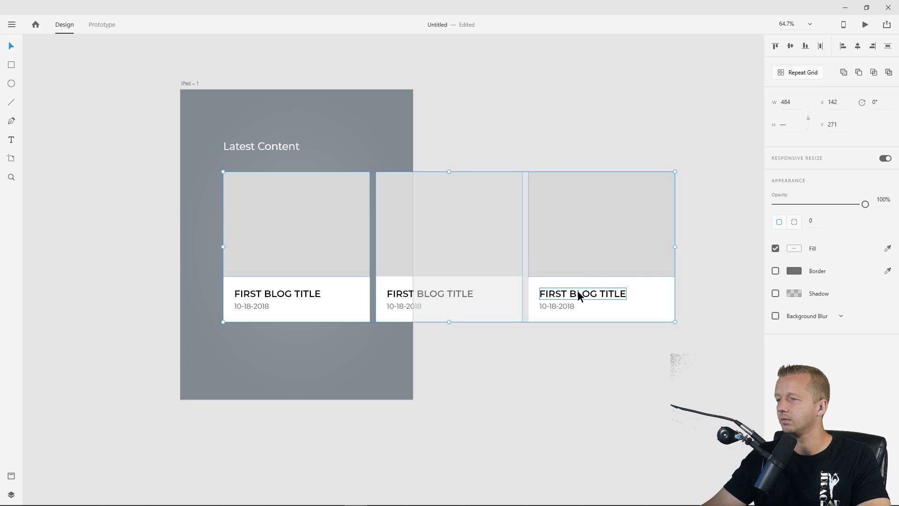
left_click(391, 241)
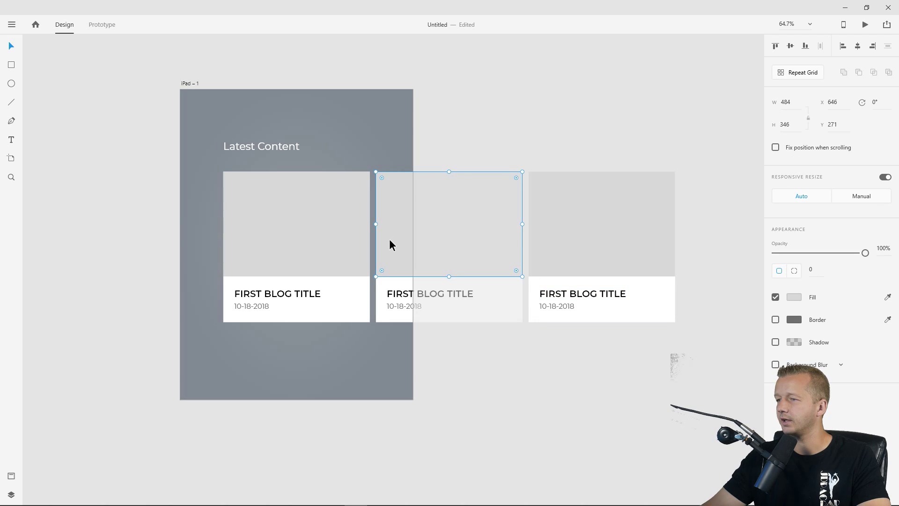
key("Tab")
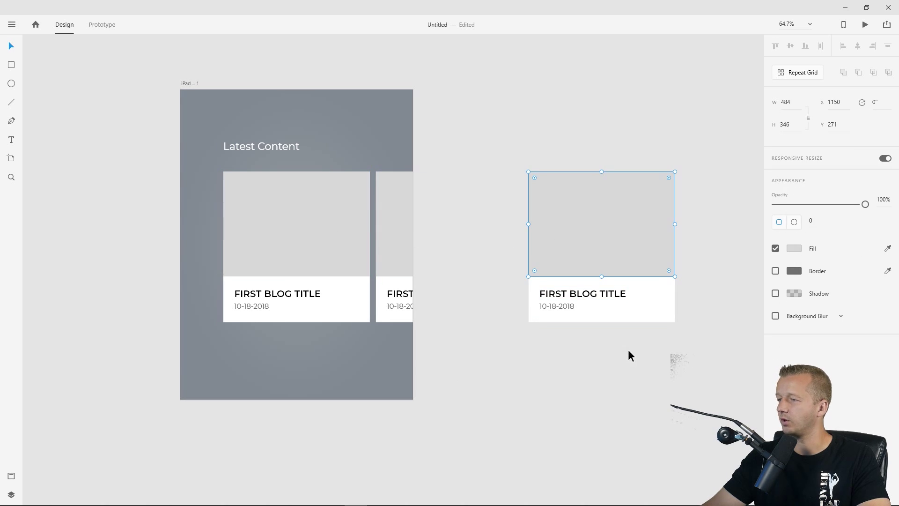
left_click(382, 224, "shift")
left_click(324, 225, "shift")
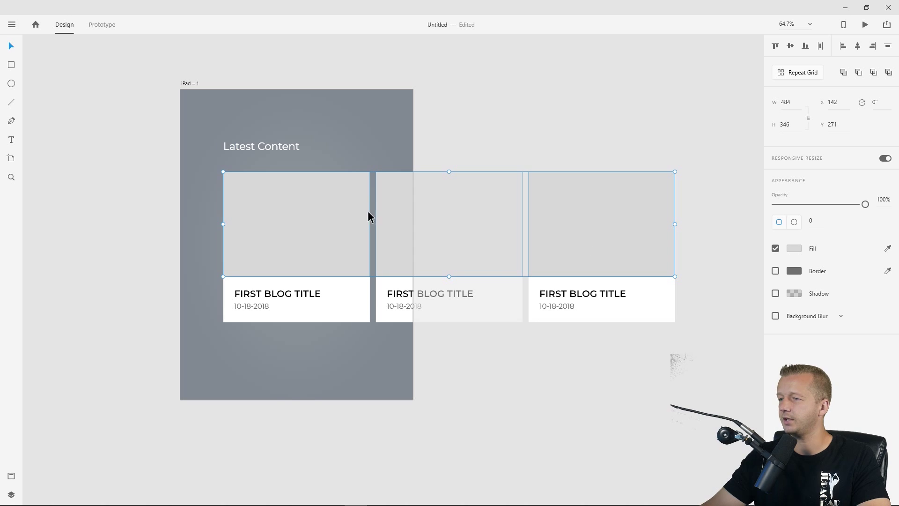
left_click(10, 25)
mouse_move(85, 344)
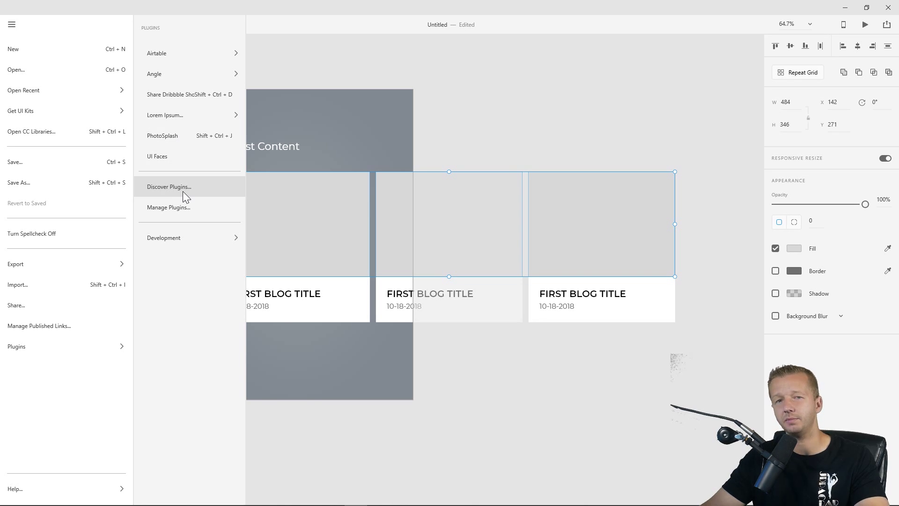
left_click(172, 139)
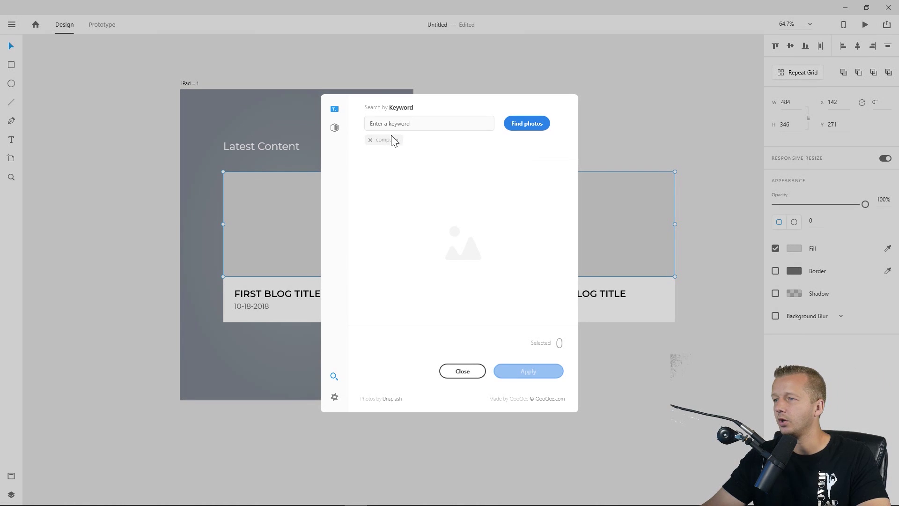
left_click(387, 141)
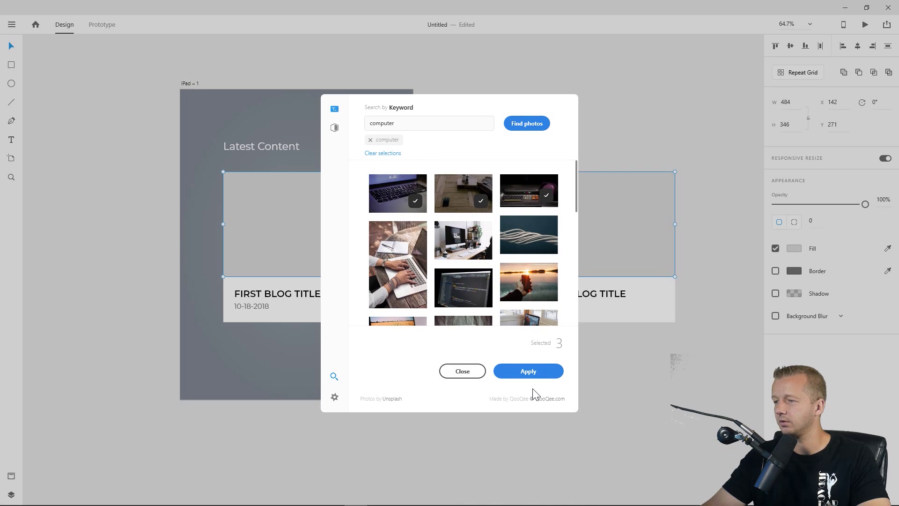
left_click(524, 370)
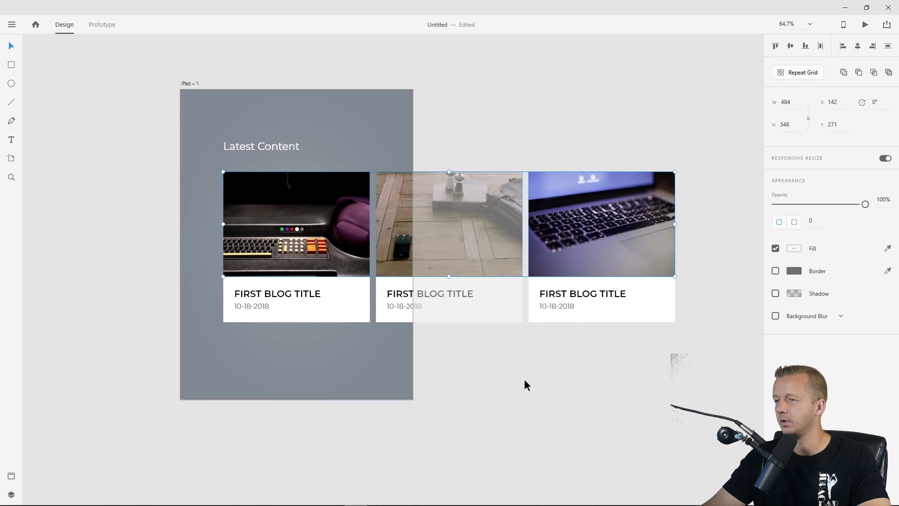
Change the second card's title to "SECOND BLOG TITLE".
double_click(399, 295)
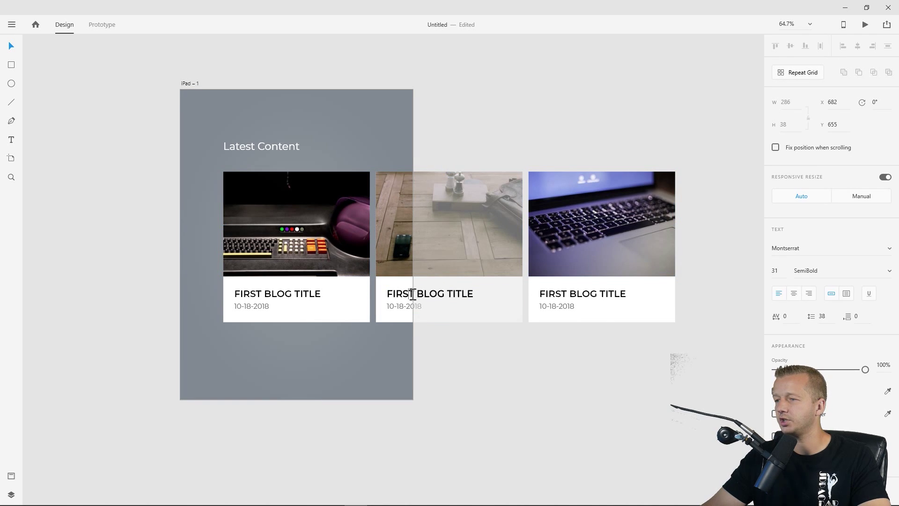
left_click_drag(412, 294, 384, 293)
type("second")
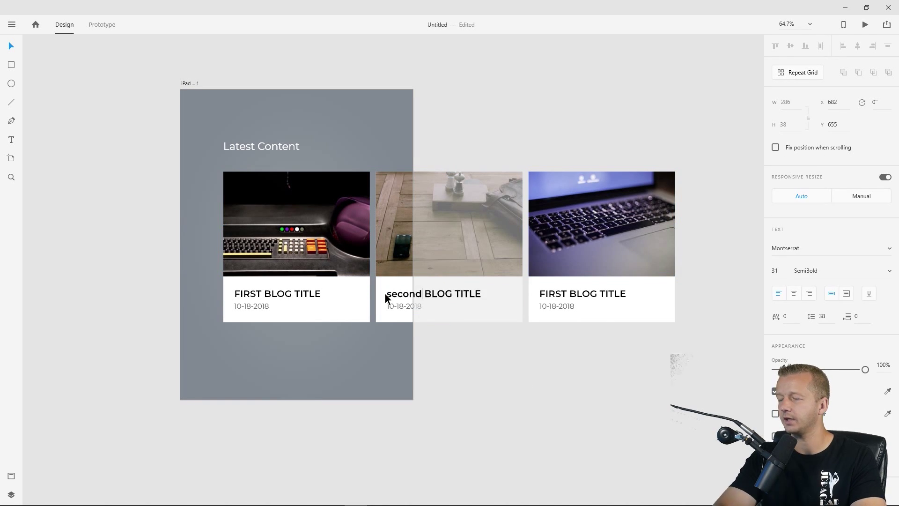
key("BackSpace")
key("BackSpace")
key("BackSpace")
key("BackSpace")
key("BackSpace")
key("BackSpace")
type("SECOND")
key("Escape")
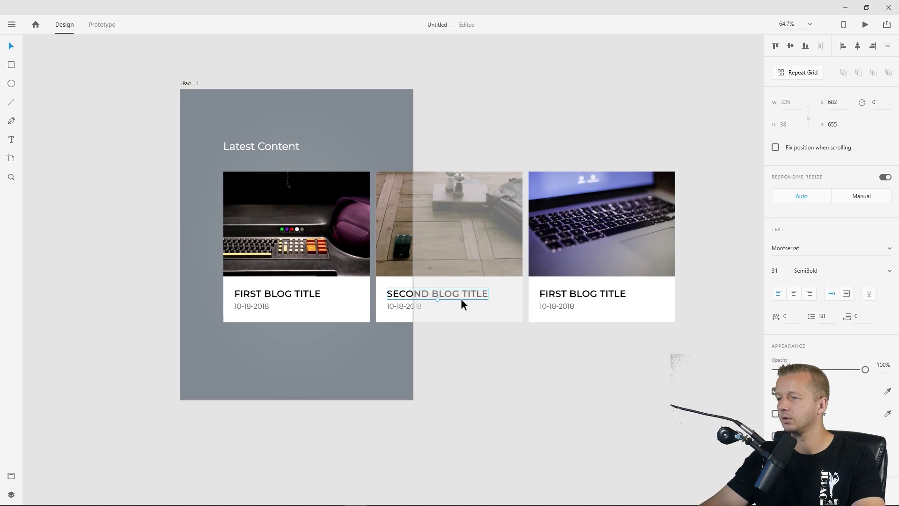
Change the third card's title to "THIRD BLOG TITLE".
double_click(556, 299)
left_click_drag(568, 295, 543, 295)
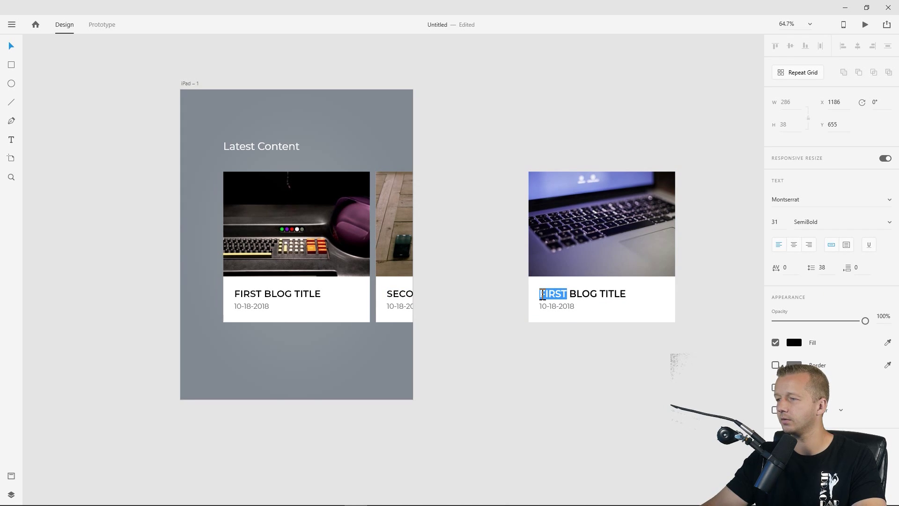
type("THIRD")
key("Escape")
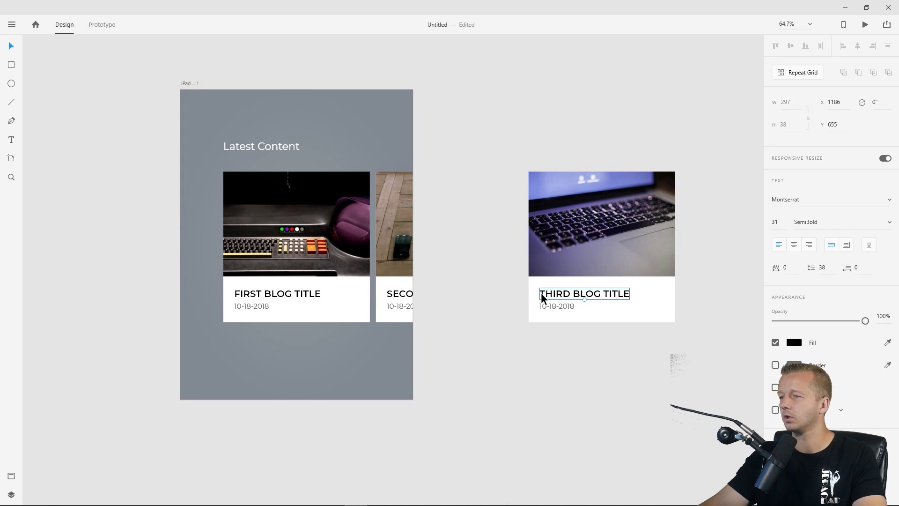
left_click(541, 357)
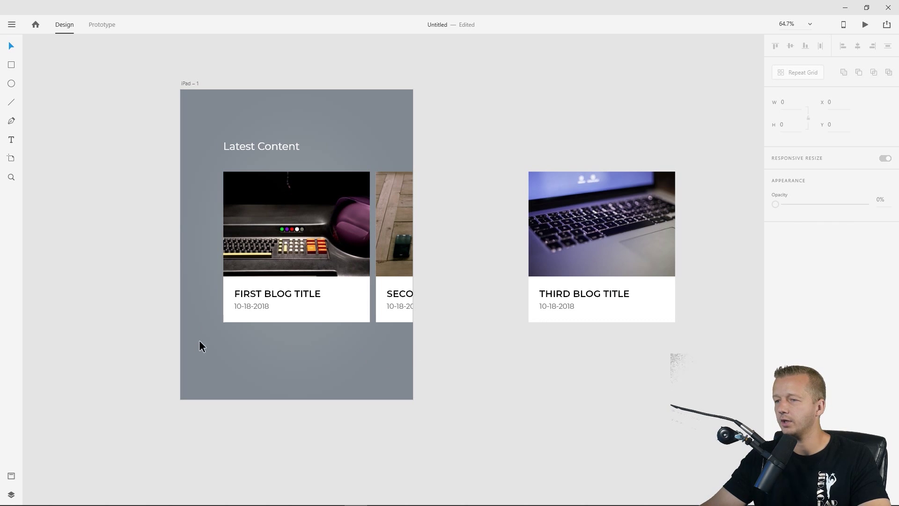
Group each card's photo, white background, title and date so every card is its own group.
left_click_drag(197, 347, 361, 170)
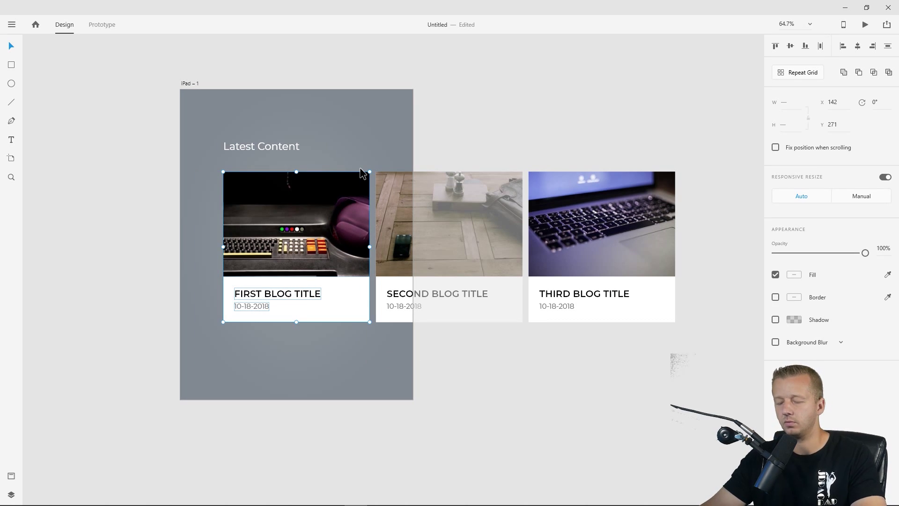
key("ctrl+g")
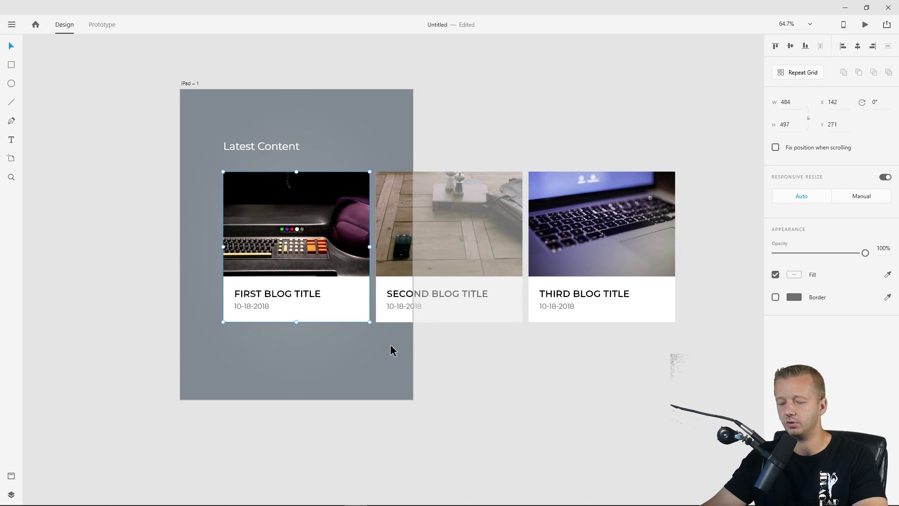
left_click_drag(392, 350, 520, 193)
left_click(543, 352)
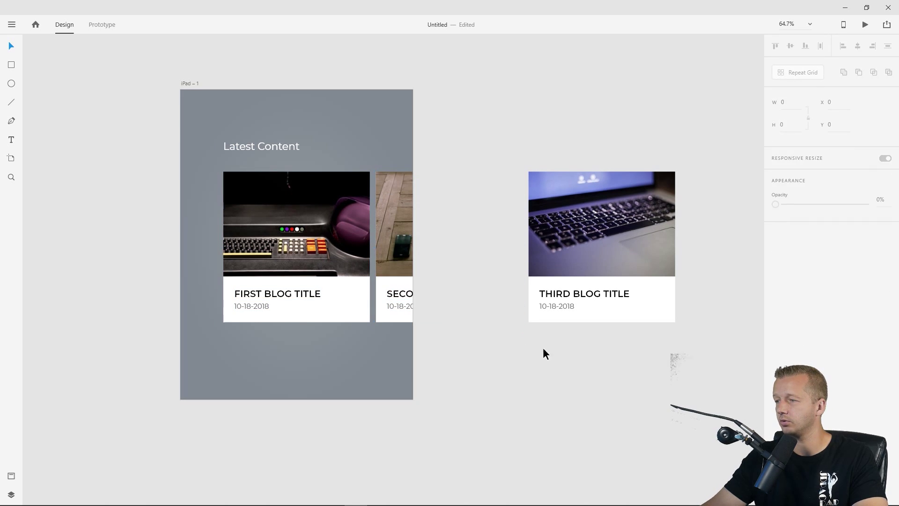
left_click_drag(543, 351, 692, 188)
Group the three cards together and rename that group GALLERY in the layer list.
left_click_drag(688, 372, 238, 188)
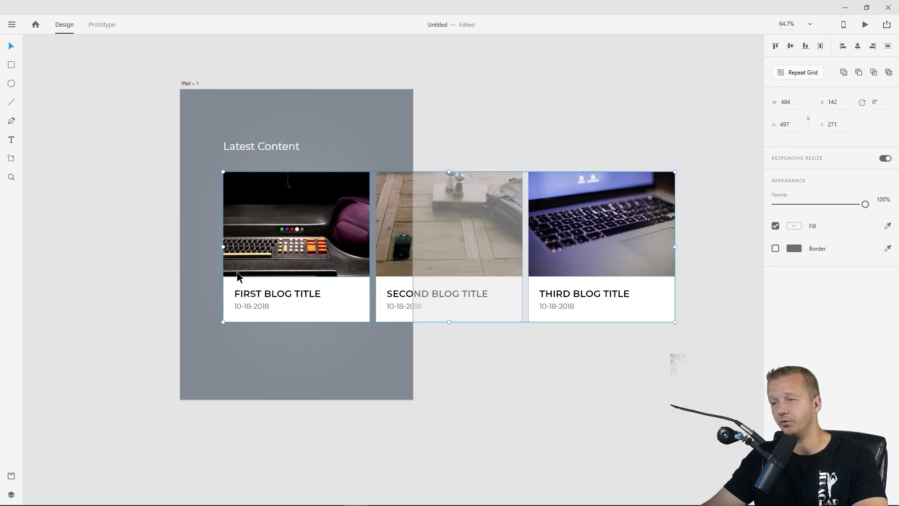
key("ctrl+g")
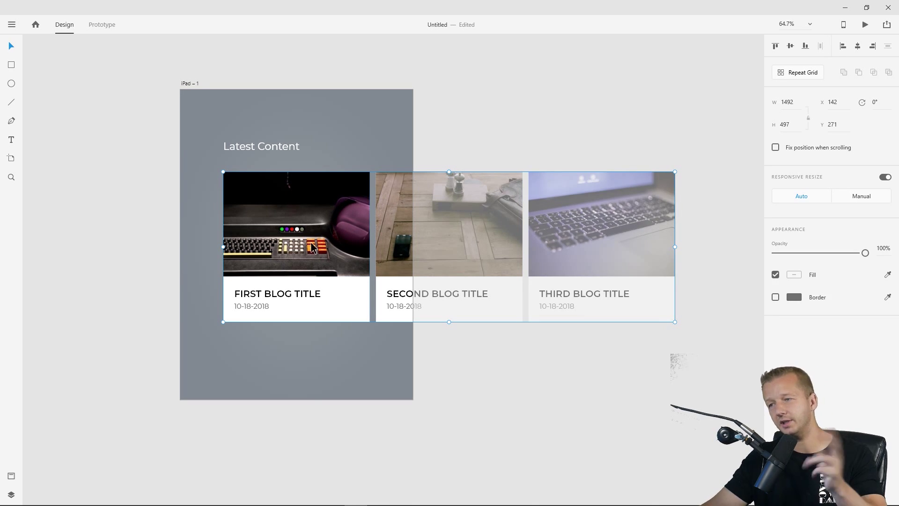
left_click(12, 495)
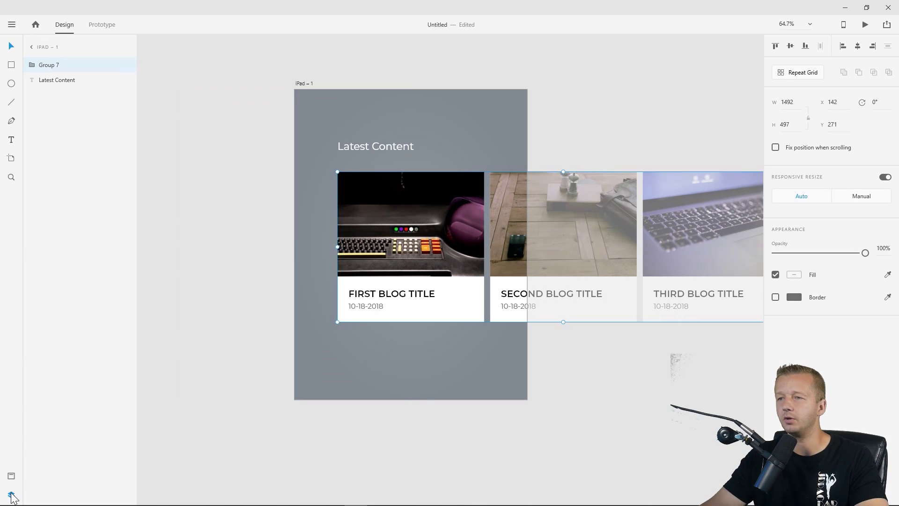
double_click(53, 65)
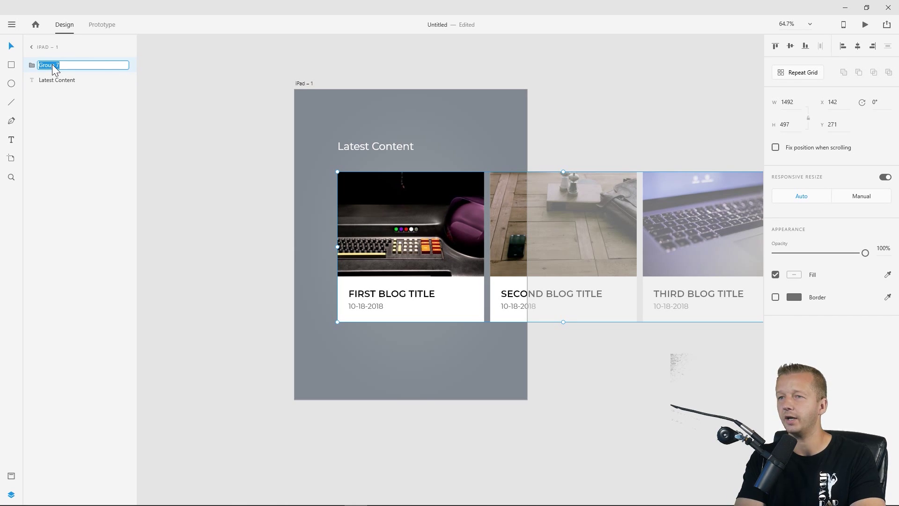
type("GALLERY")
key("Return")
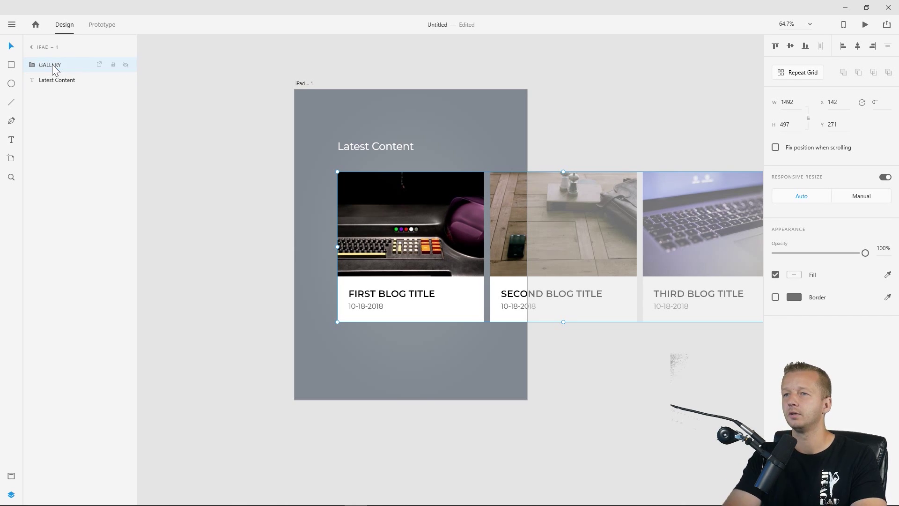
Duplicate the iPad – 1 artboard with all its content.
left_click(227, 125)
left_click_drag(402, 60, 253, 65)
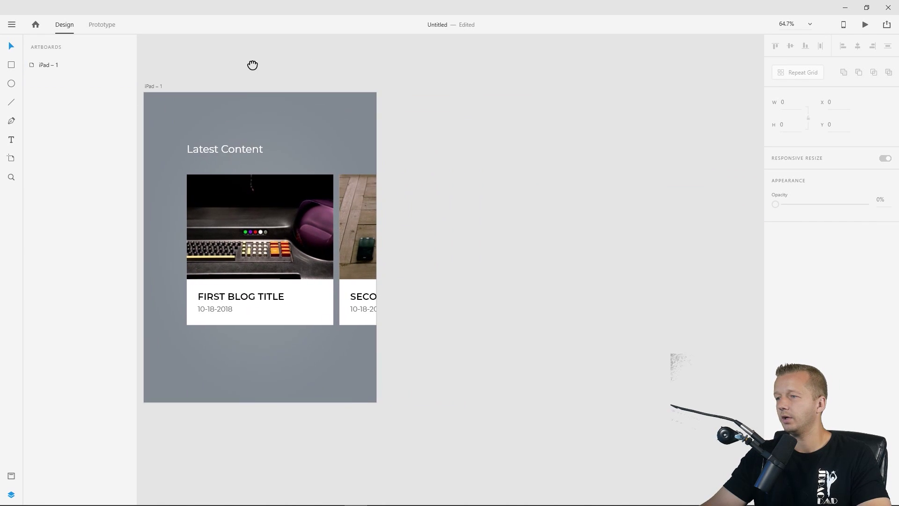
left_click(169, 88)
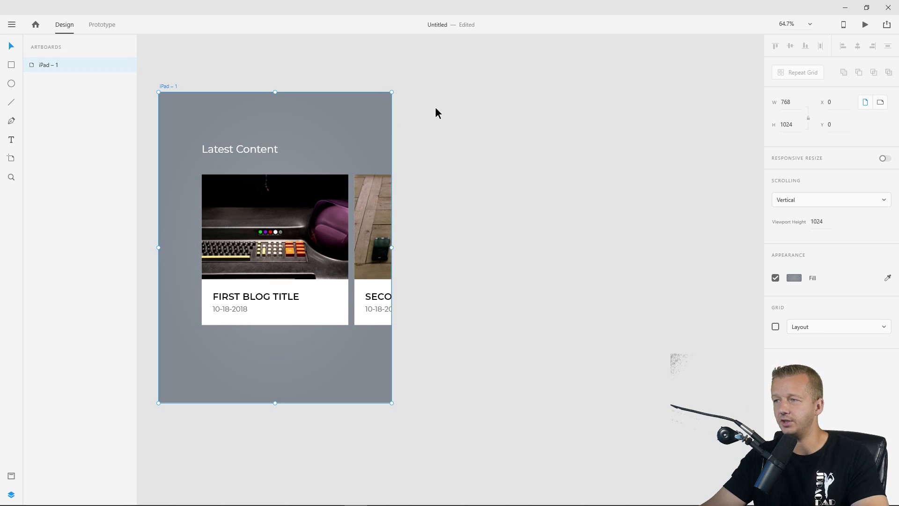
left_click(390, 88)
left_click(170, 87)
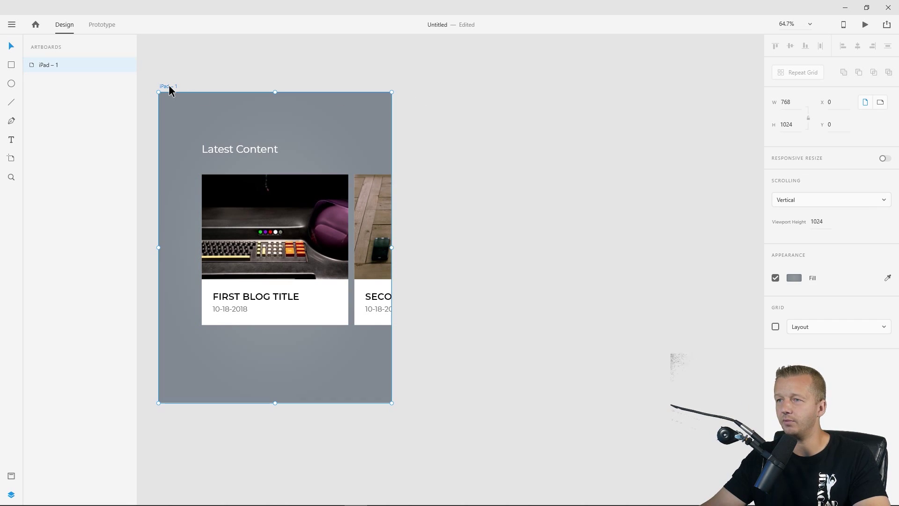
key("ctrl+d")
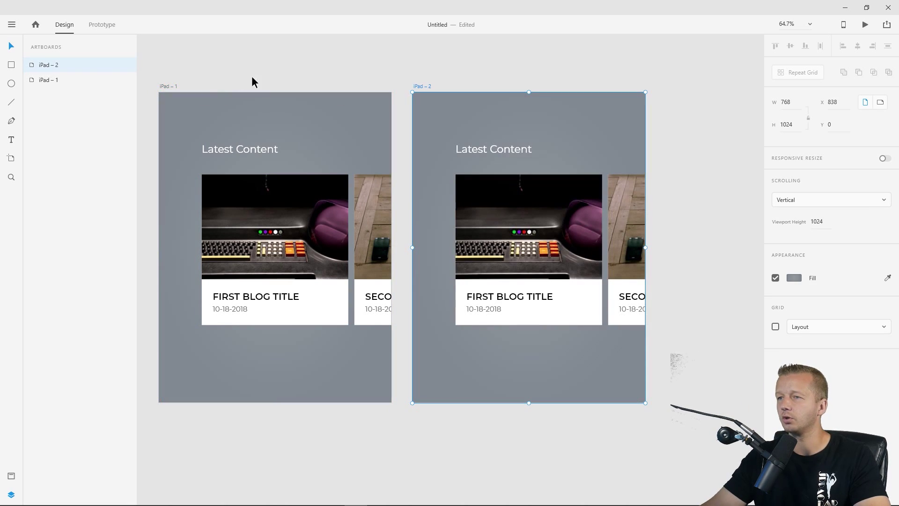
Move the iPad – 2 artboard farther to the right to widen the gap between the two artboards.
left_click(423, 67)
left_click_drag(514, 74, 428, 74)
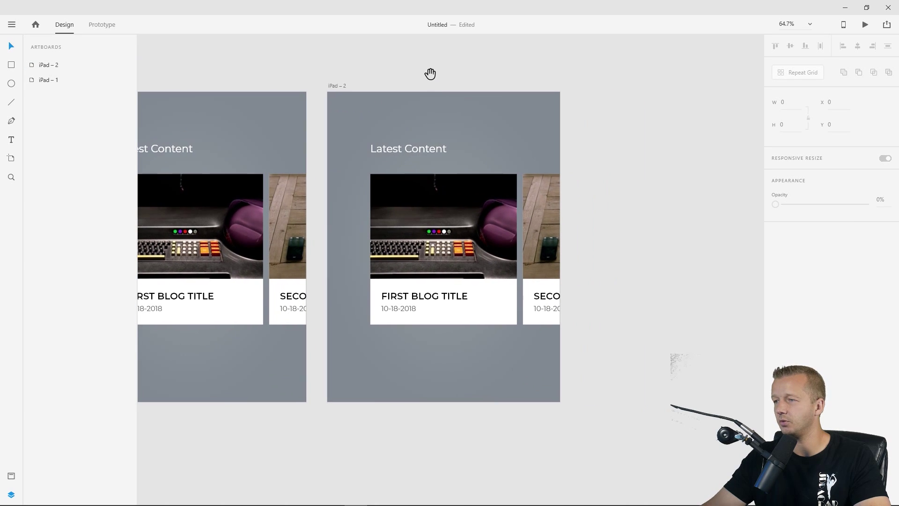
left_click(458, 239)
left_click_drag(344, 86, 393, 87)
Shift the GALLERY group on iPad – 2 left to X -362, aligning the second card with the "Latest Content" heading.
left_click(482, 202)
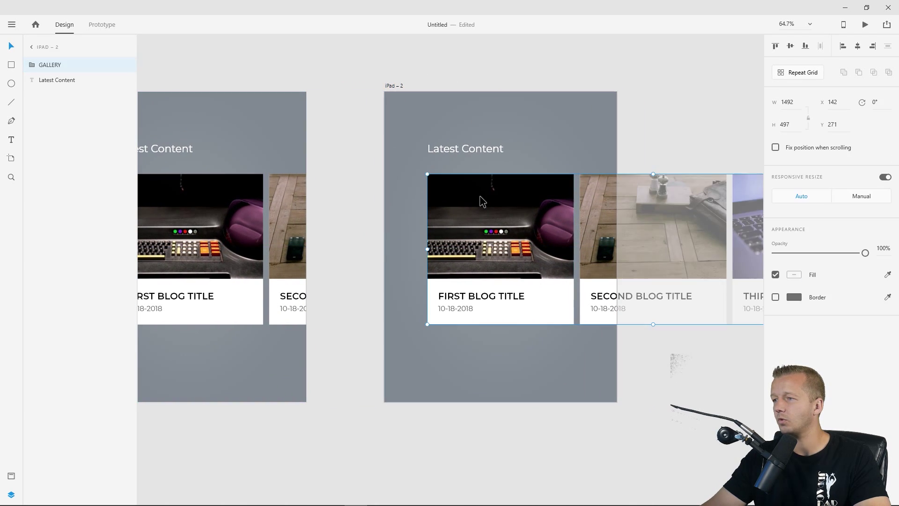
left_click_drag(552, 214, 399, 210)
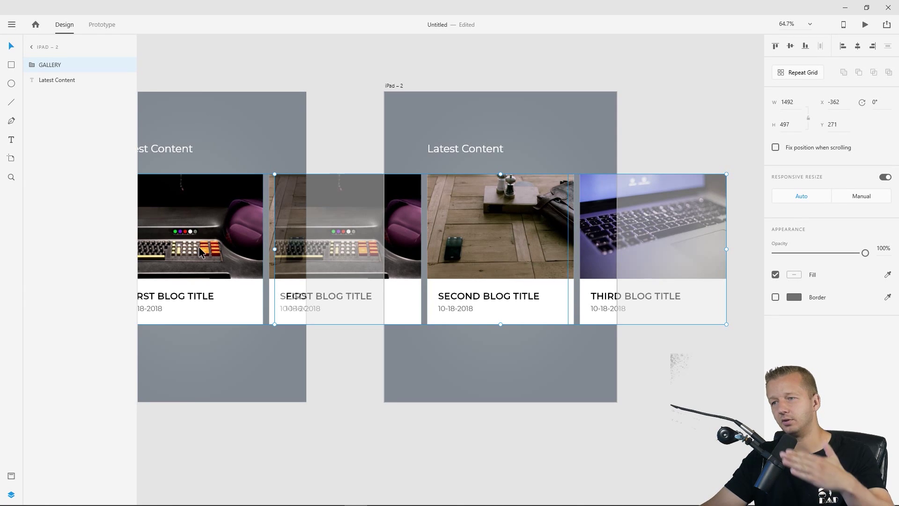
key("ctrl+z")
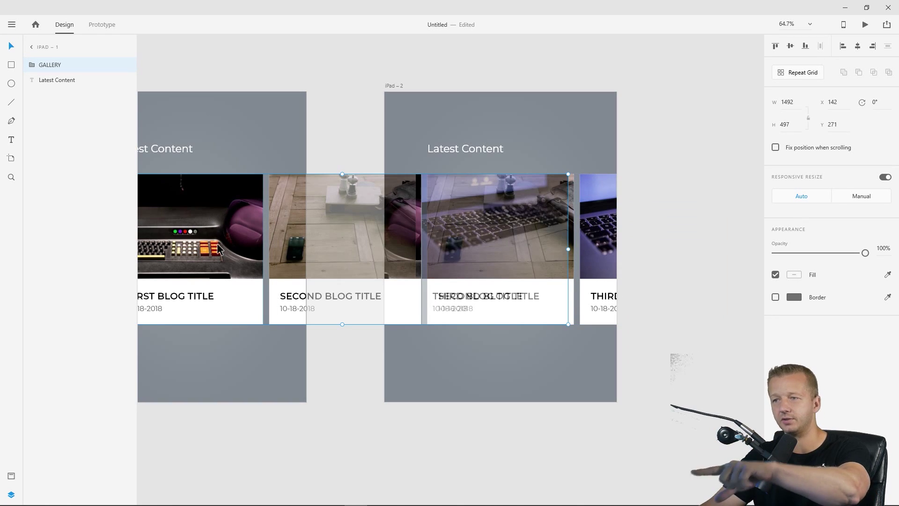
left_click(366, 77)
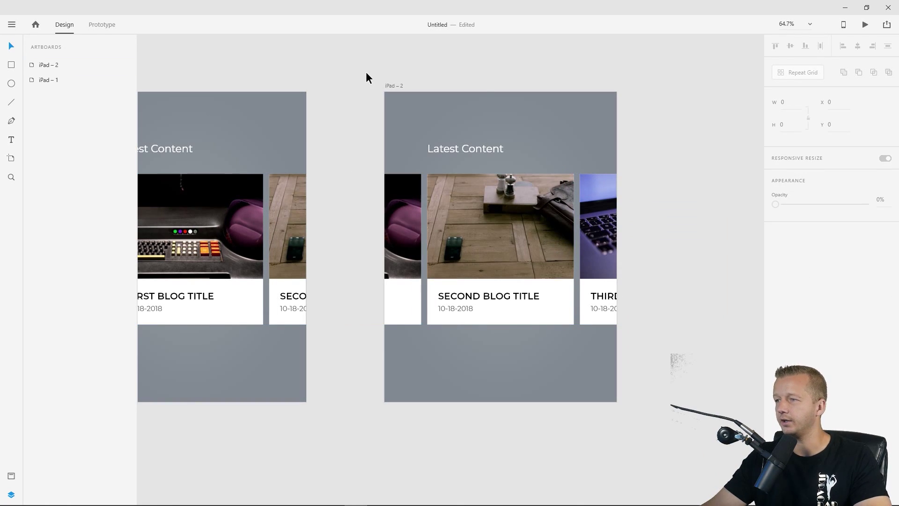
In prototype mode, link the GALLERY group on iPad – 1 to iPad – 2 with a Drag trigger and Auto-Animate.
left_click(98, 26)
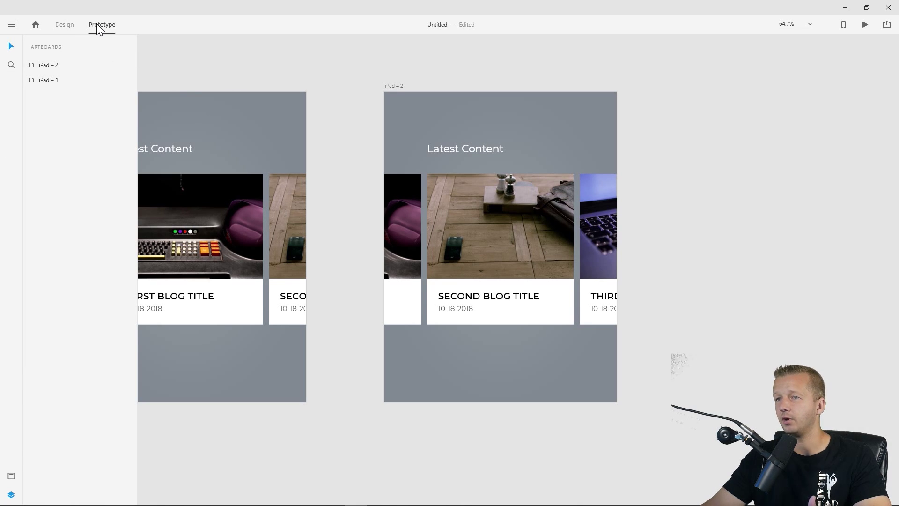
left_click(11, 494)
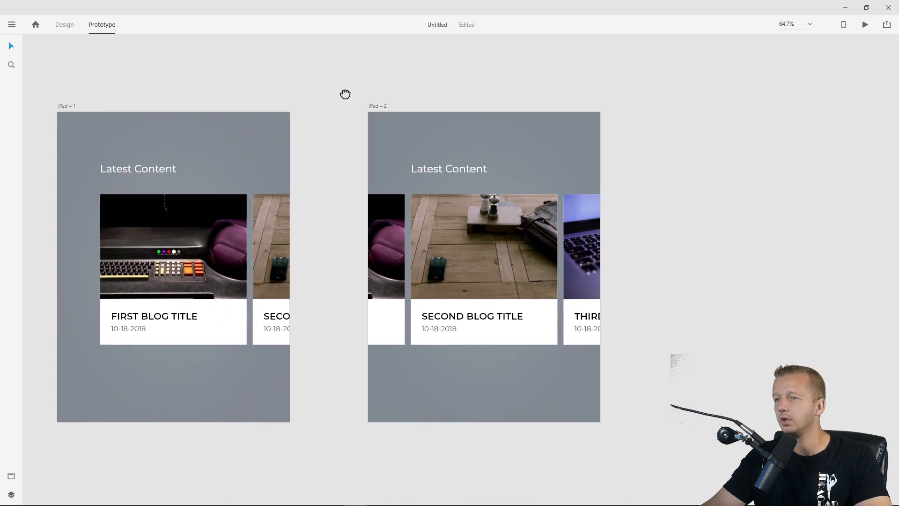
left_click(294, 235)
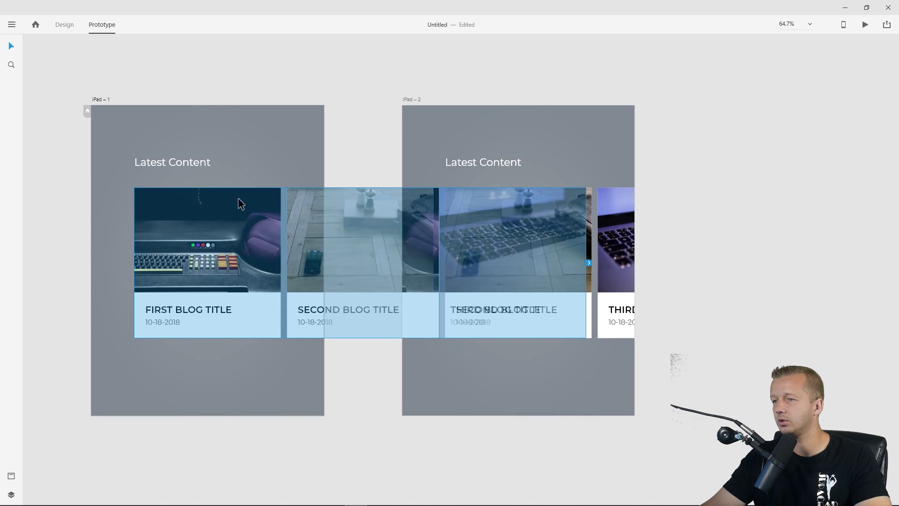
mouse_move(588, 263)
left_mouse_down()
mouse_move(601, 373)
mouse_move(616, 372)
left_mouse_up()
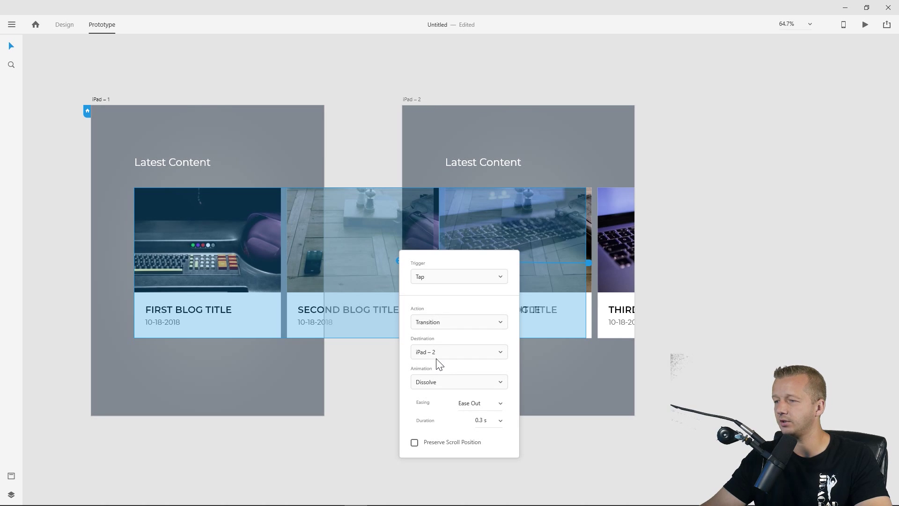
left_click(448, 276)
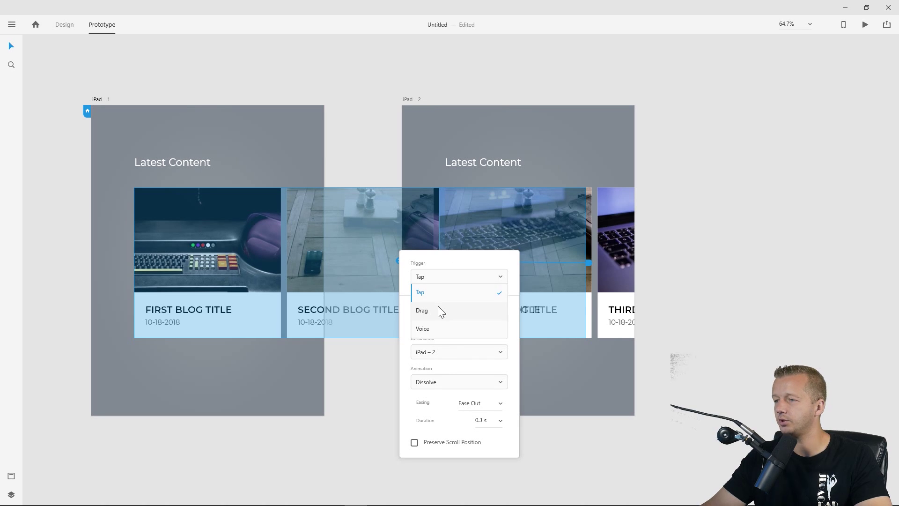
left_click(422, 311)
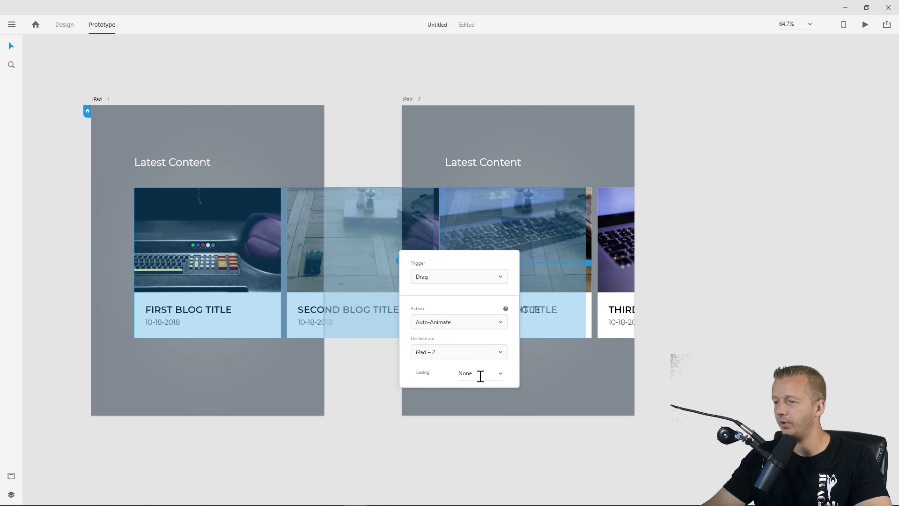
Preview the prototype and swipe the gallery from the first card to the second.
left_click(745, 143)
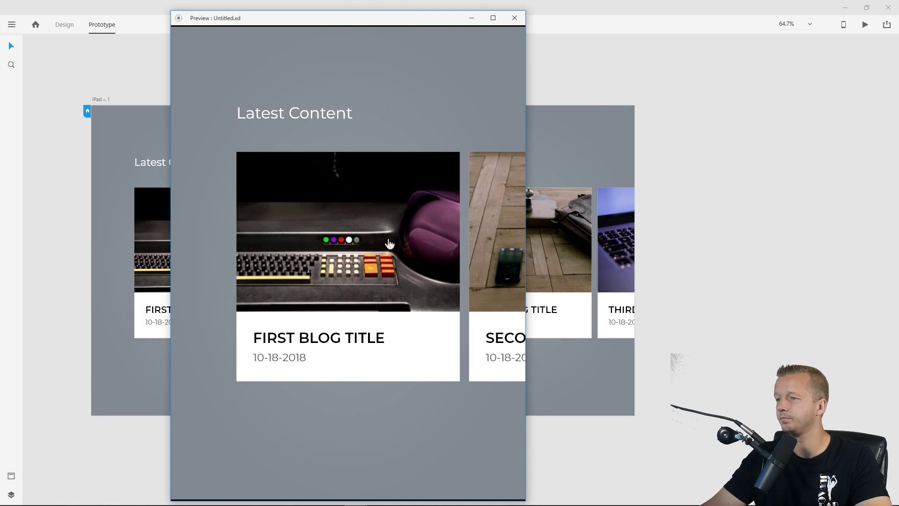
left_click_drag(401, 249, 226, 254)
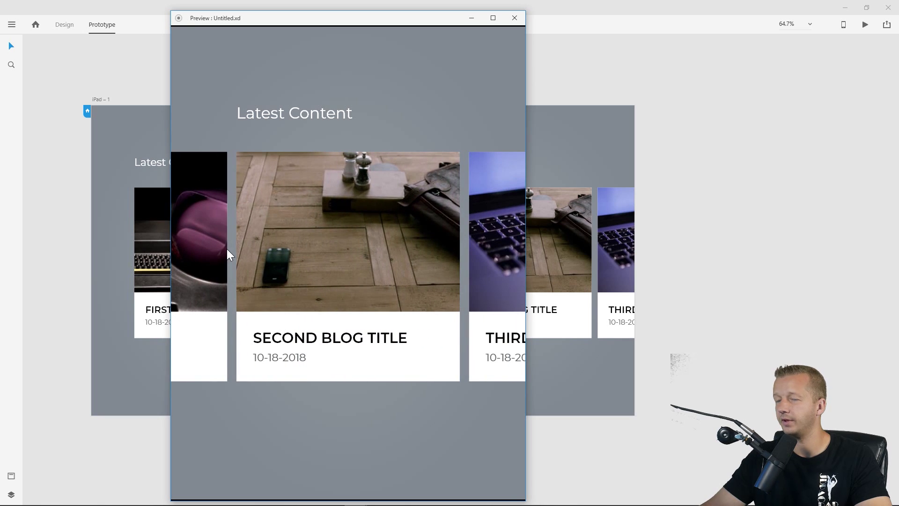
left_click(514, 19)
Link the GALLERY group on iPad – 2 back to iPad – 1 with a Drag trigger and Auto-Animate.
left_click(604, 226)
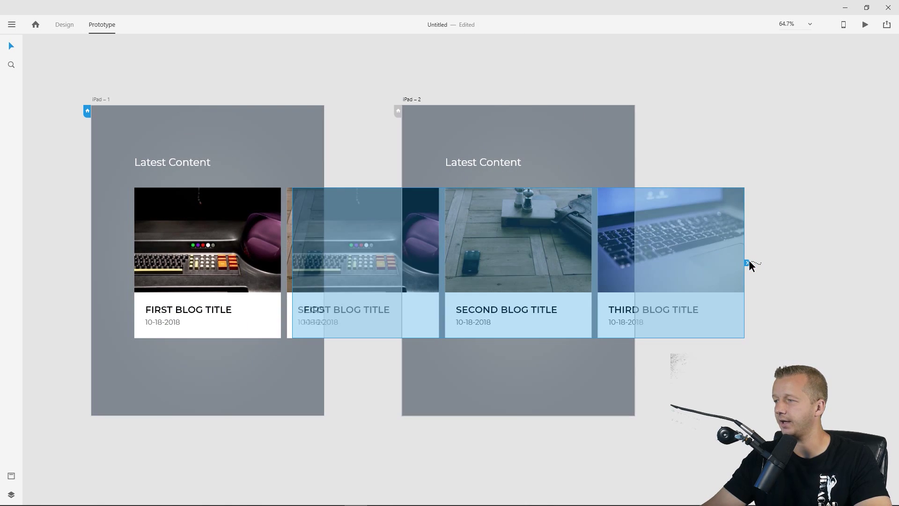
left_click_drag(748, 263, 264, 381)
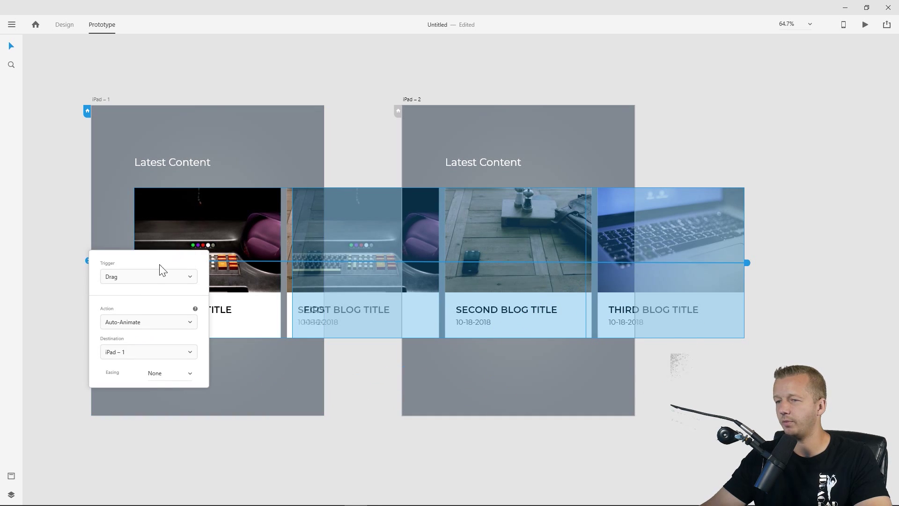
left_click(703, 131)
Preview the prototype and test swiping the gallery in both directions between the first and second cards.
left_click(866, 24)
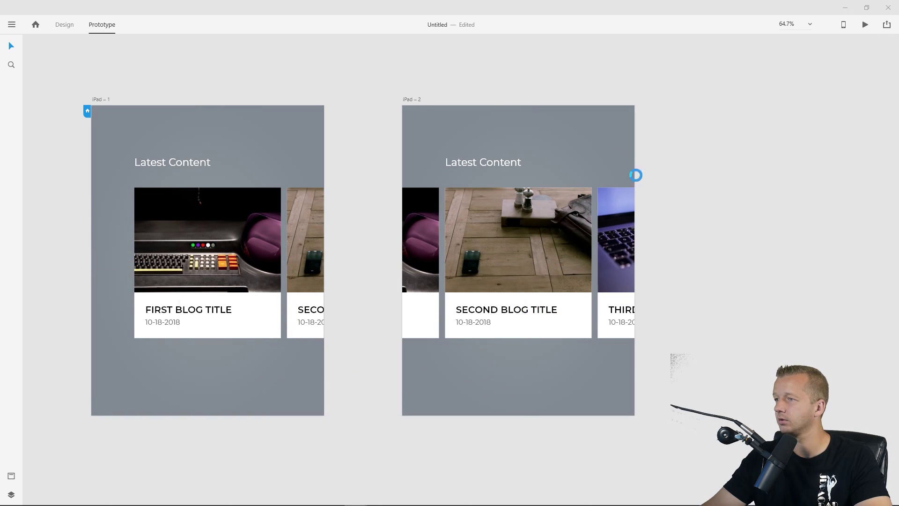
left_click_drag(405, 210, 207, 242)
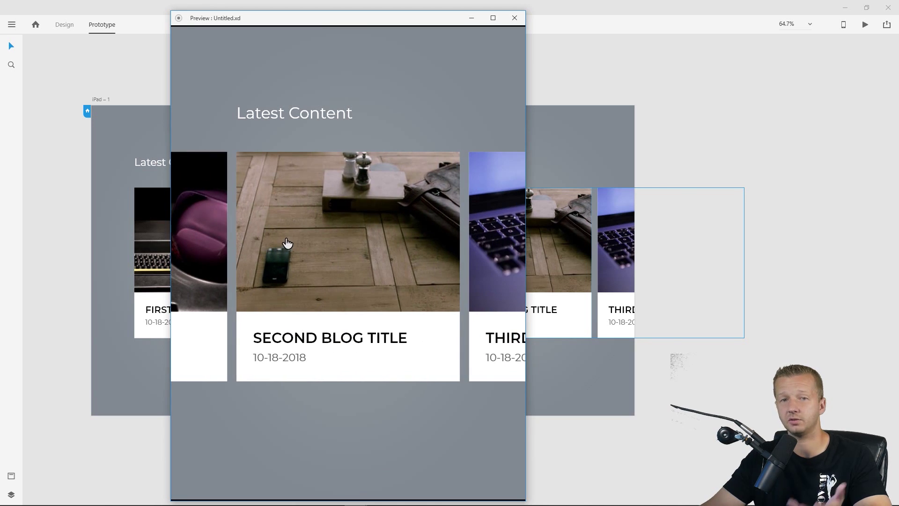
mouse_move(287, 244)
left_mouse_down()
mouse_move(434, 257)
mouse_move(290, 253)
mouse_move(418, 246)
mouse_move(295, 242)
left_mouse_up()
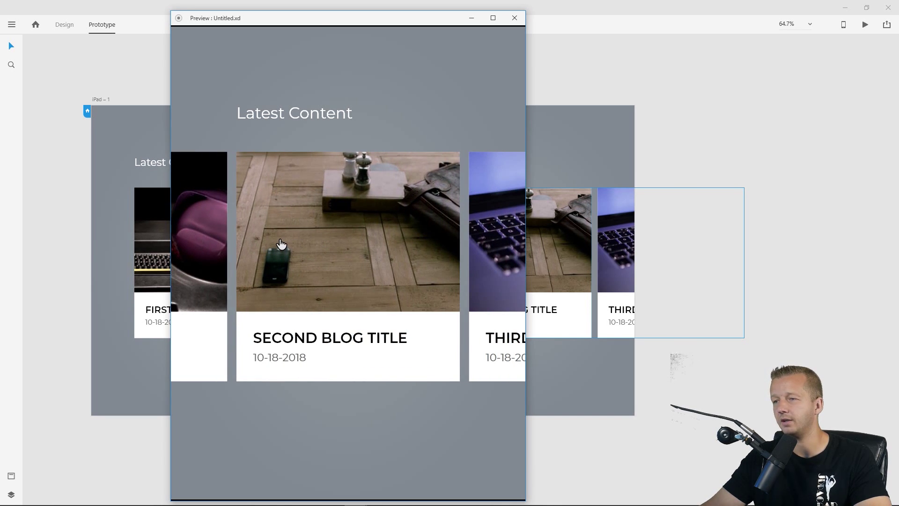
left_click_drag(281, 244, 308, 248)
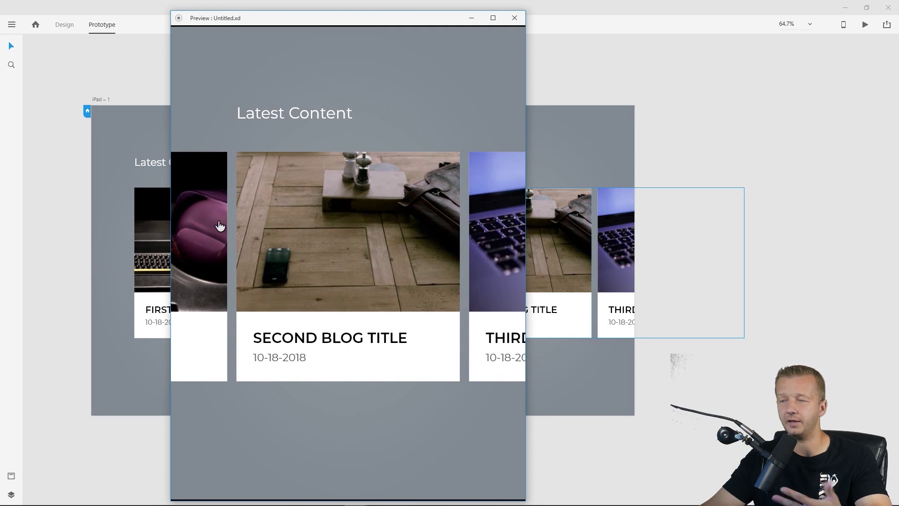
left_click(515, 18)
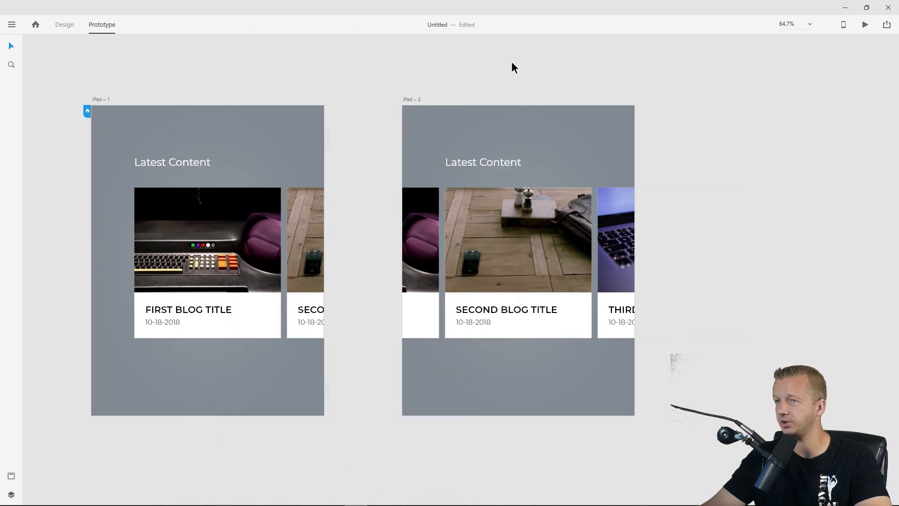
In design mode, examine the first blog card inside the GALLERY group on iPad – 1 and iPad – 2, including its layer.
left_click(65, 25)
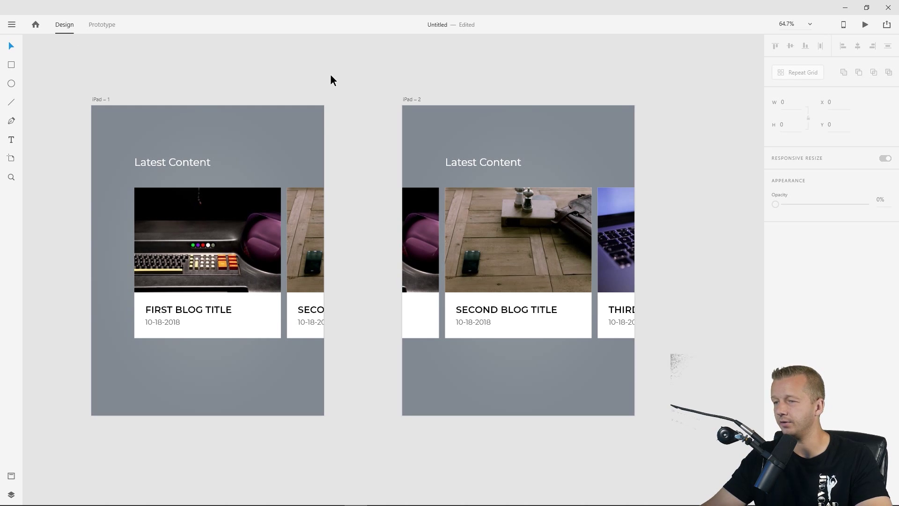
left_click(418, 229)
left_click(419, 178)
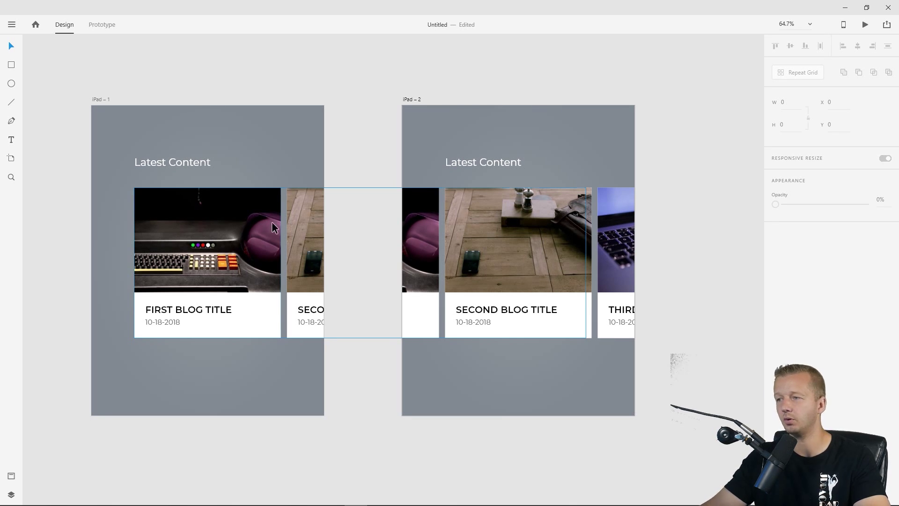
left_click_drag(414, 218, 199, 237)
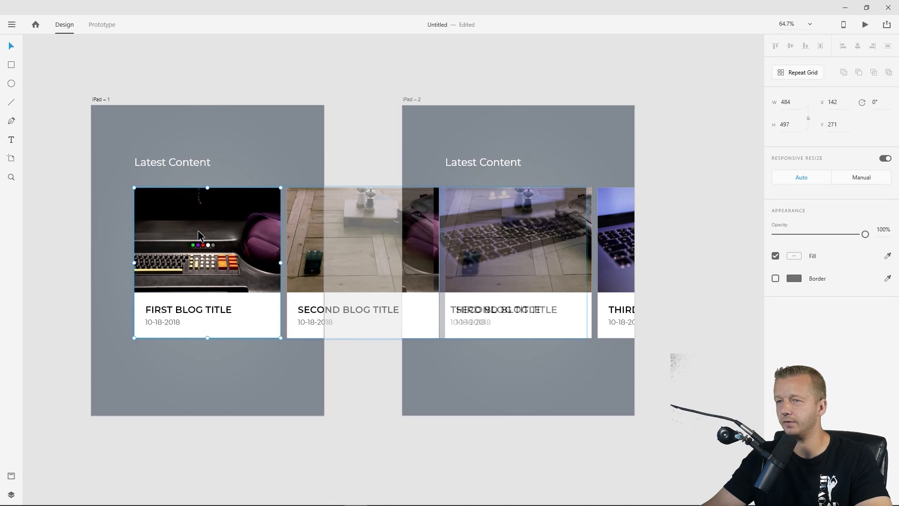
left_click(11, 495)
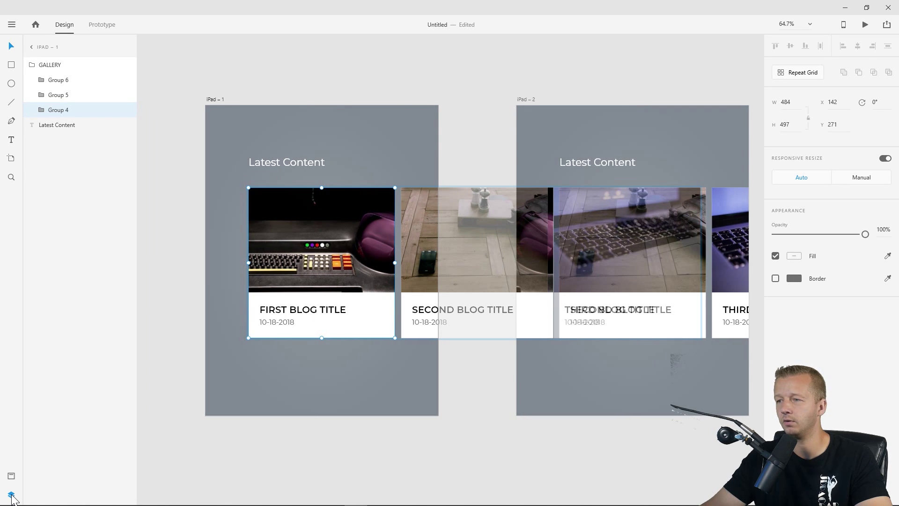
left_click(11, 495)
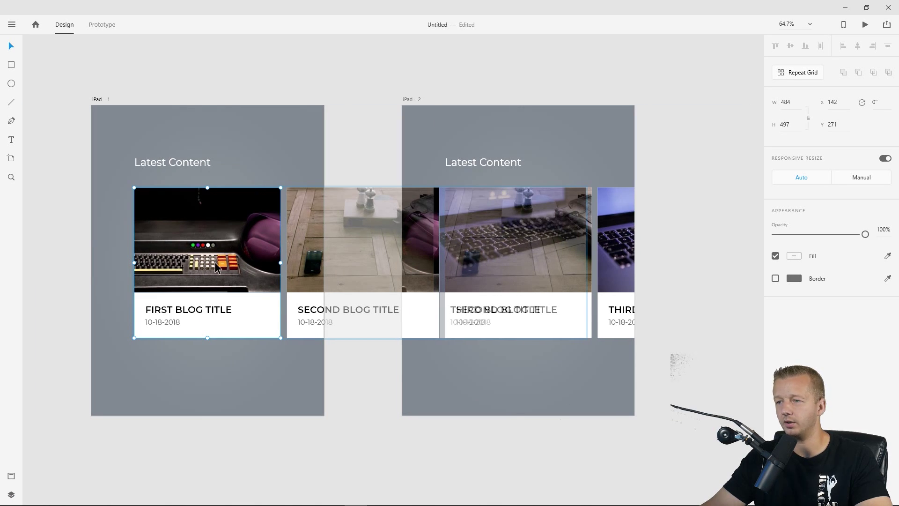
left_click(429, 131)
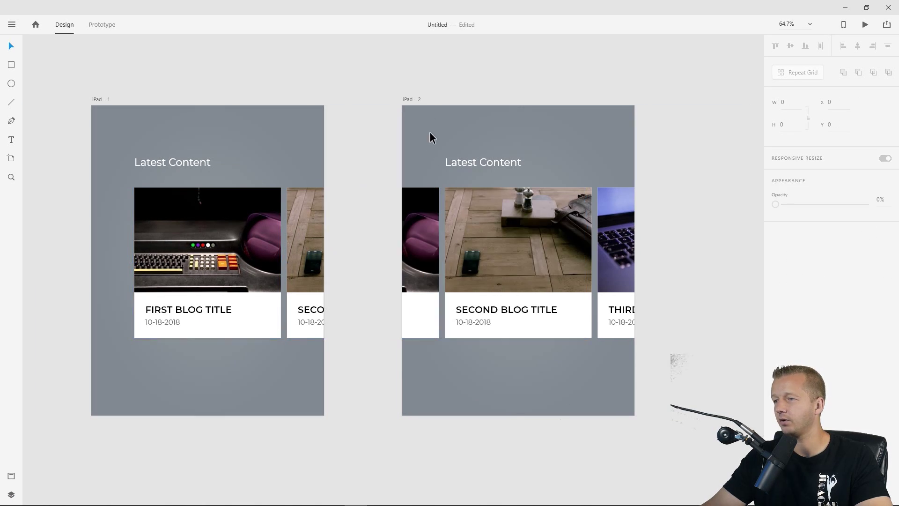
left_click(427, 210)
left_click(423, 212)
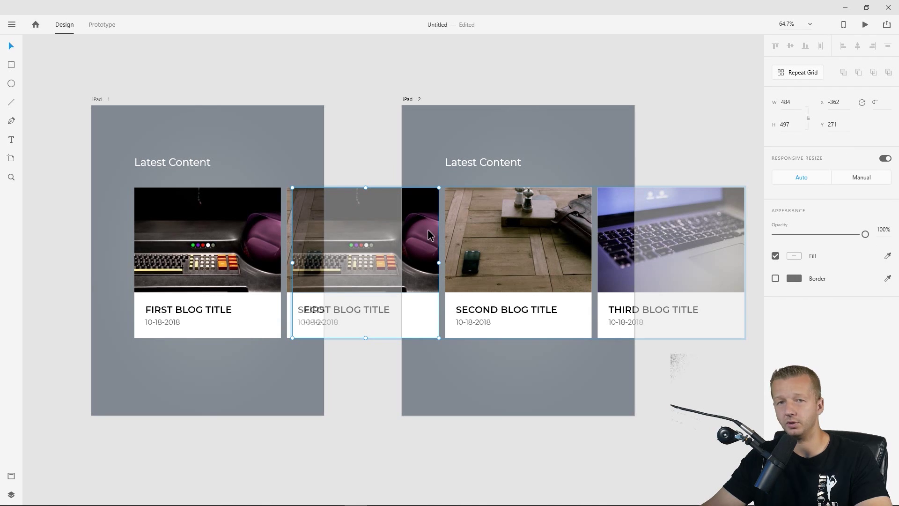
left_click(234, 147)
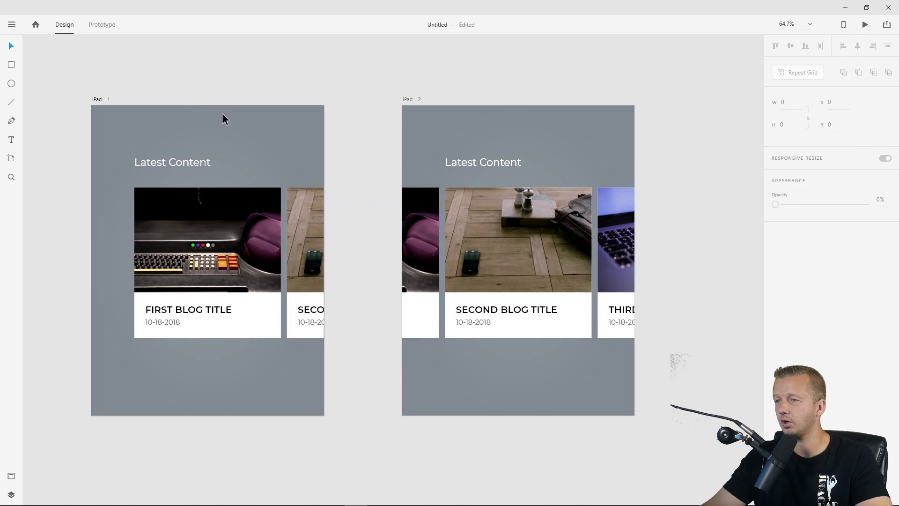
Shrink the first card on iPad – 2 about its centre to about 240 × 246 and set its opacity to 0%.
left_click(417, 226)
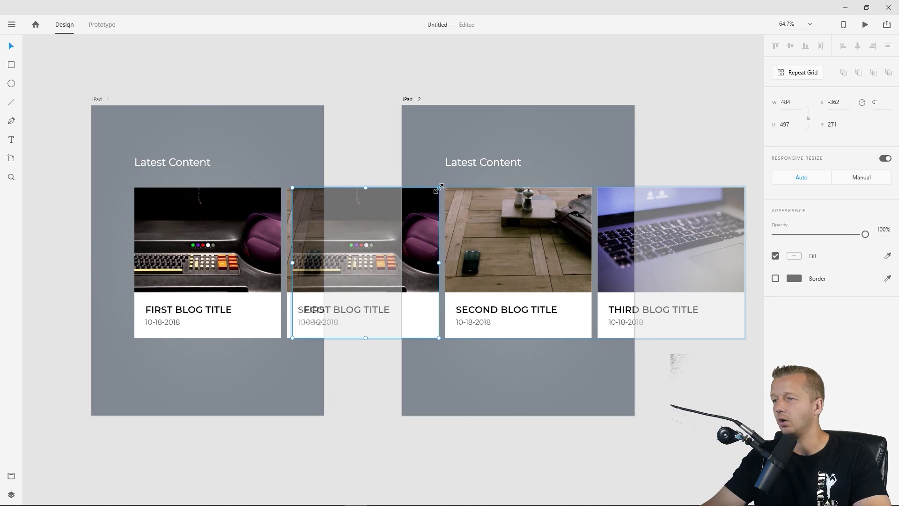
left_click_drag(439, 189, 401, 217)
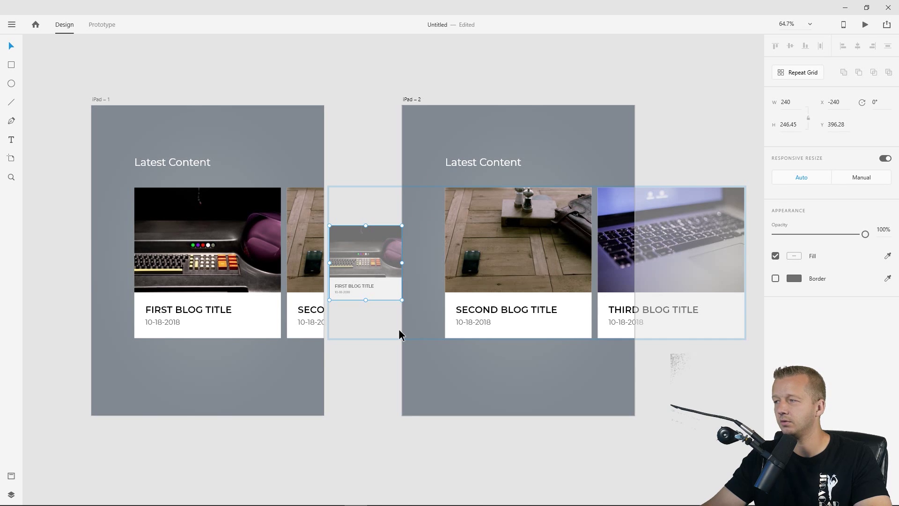
left_click_drag(866, 240, 774, 237)
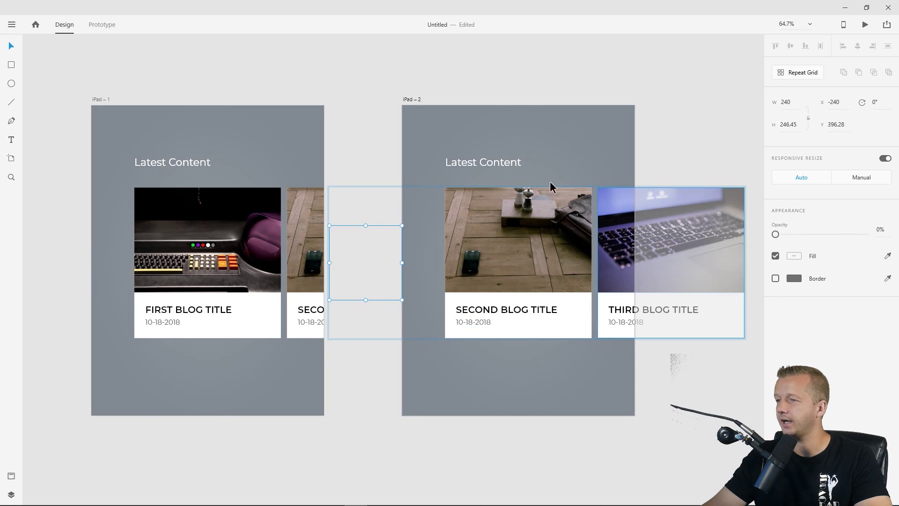
left_click(364, 102)
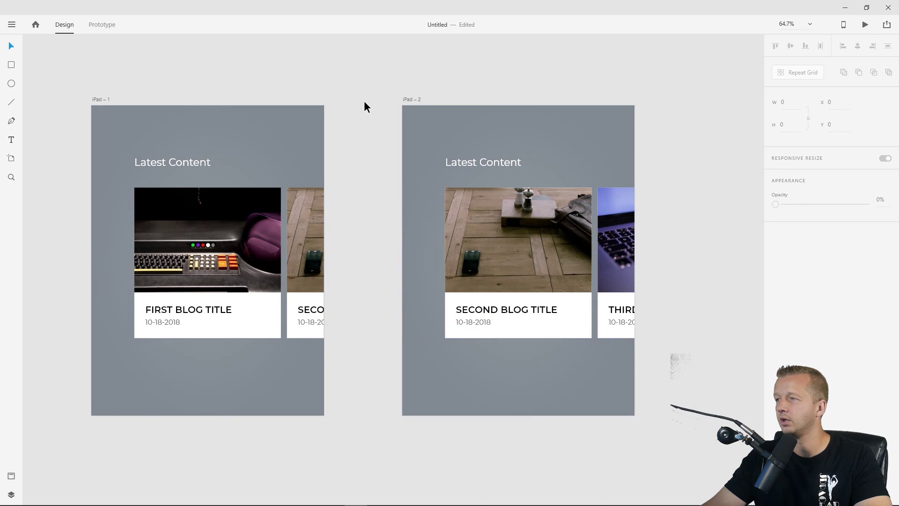
Preview the first card's shrink-and-fade animation by swiping the gallery back and forth.
left_click(864, 27)
left_click_drag(438, 276, 472, 268)
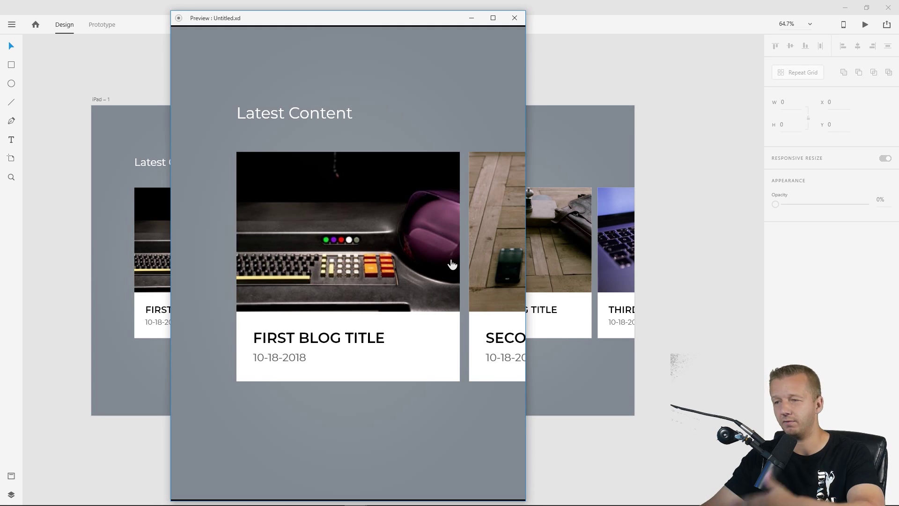
left_click_drag(452, 265, 474, 254)
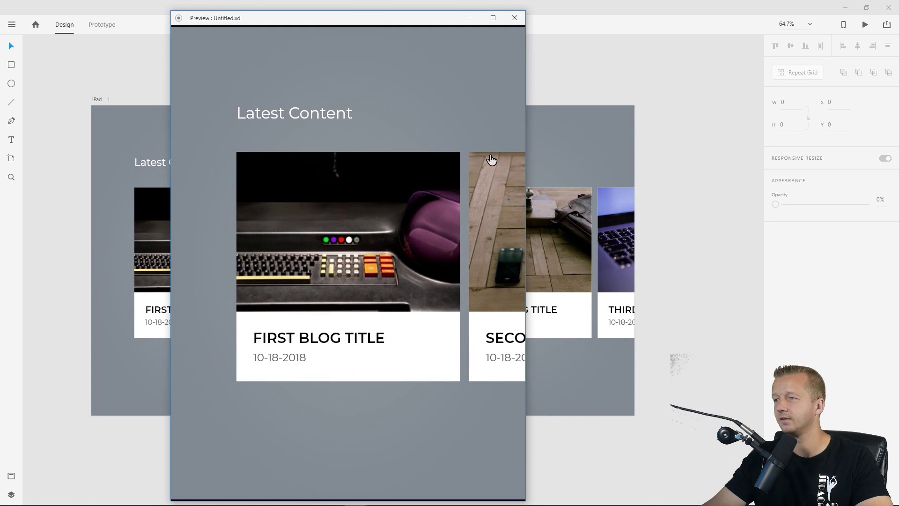
left_click(514, 17)
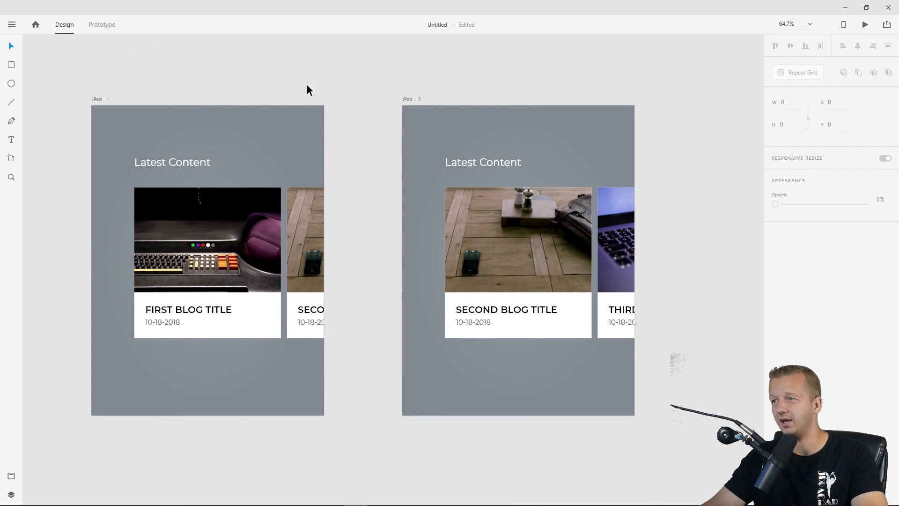
Enlarge the transparent first card on iPad – 2 to about 360 × 370, keeping it just outside the artboard at about X -360.
left_click(453, 223)
double_click(380, 257)
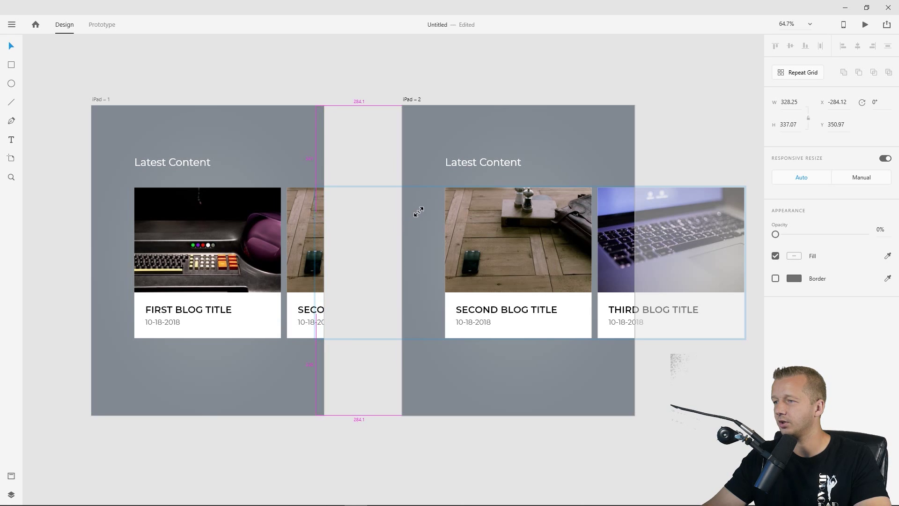
left_click_drag(411, 222, 391, 215)
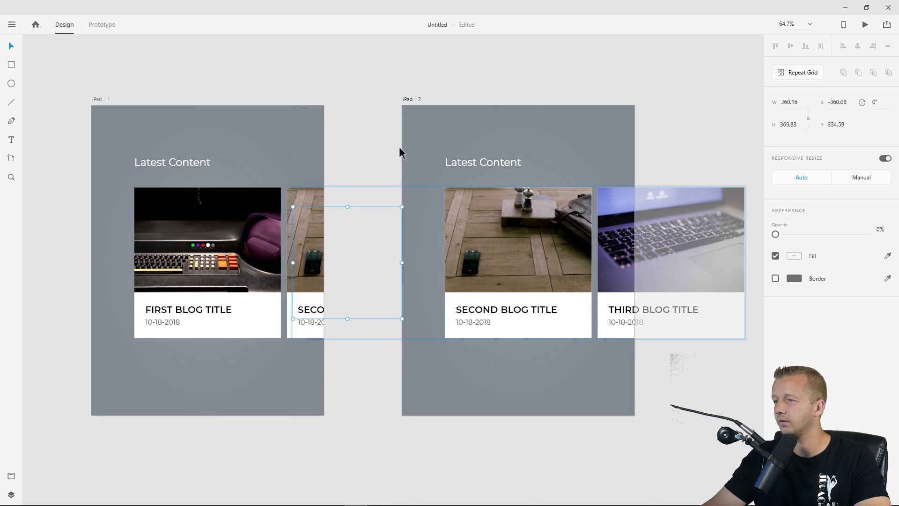
left_click(513, 58)
Preview the resized first card's transition by swiping from the first card to the second, back, and forward again.
left_click(864, 26)
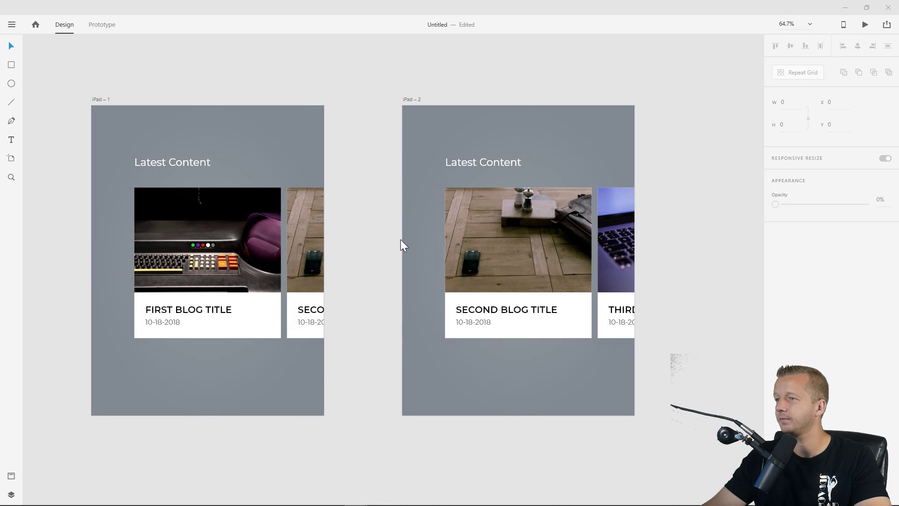
left_click_drag(300, 239, 173, 247)
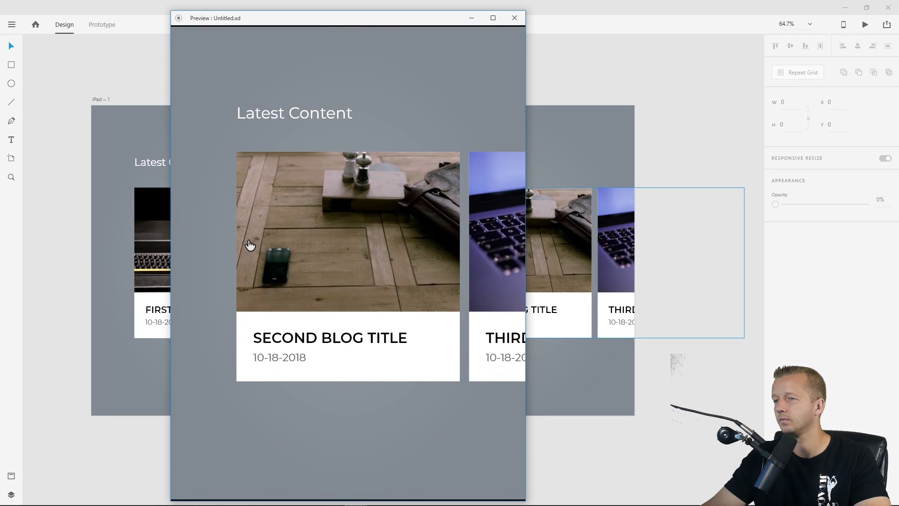
left_click_drag(249, 246, 395, 250)
left_click_drag(462, 251, 239, 252)
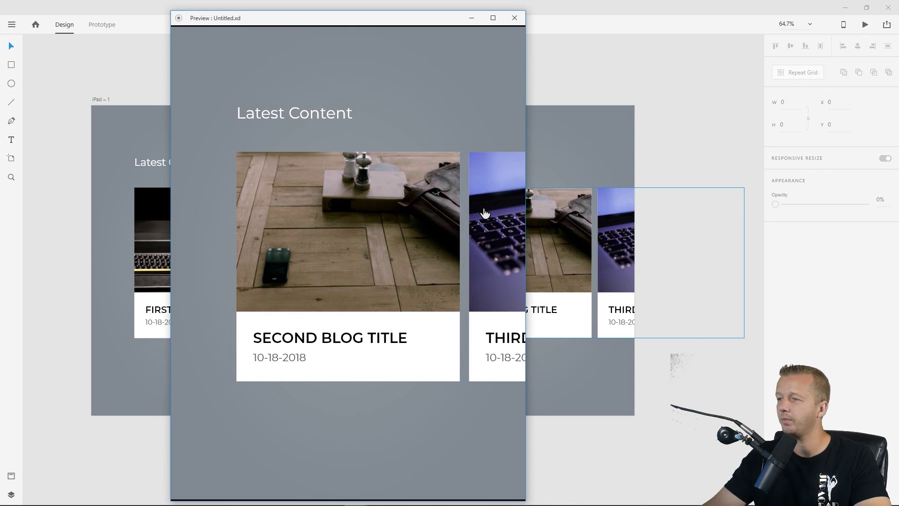
Swipe the preview back to the first card and forward to the second, and close the preview.
left_click_drag(315, 205, 474, 206)
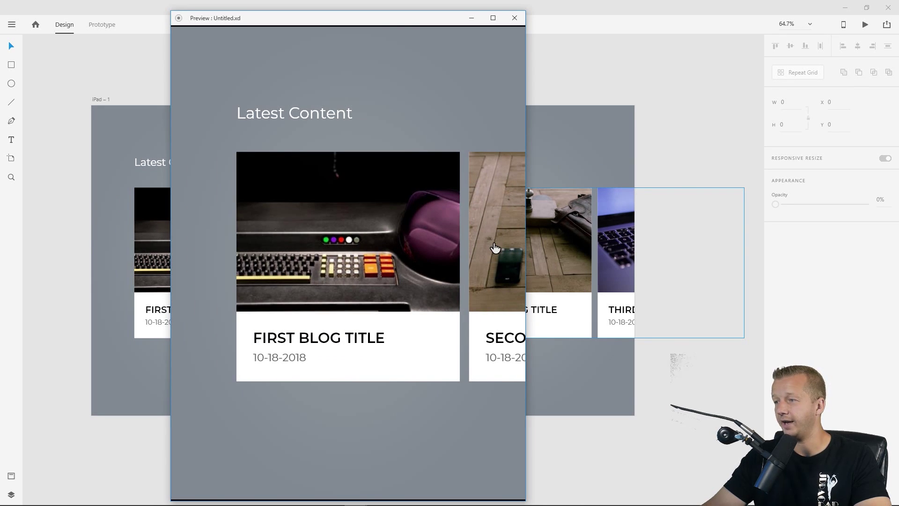
left_click_drag(490, 240, 391, 241)
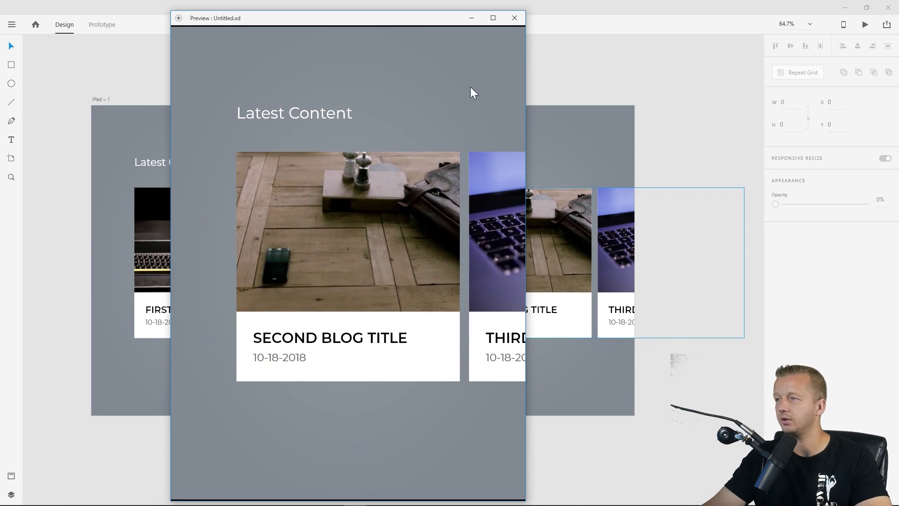
left_click(515, 18)
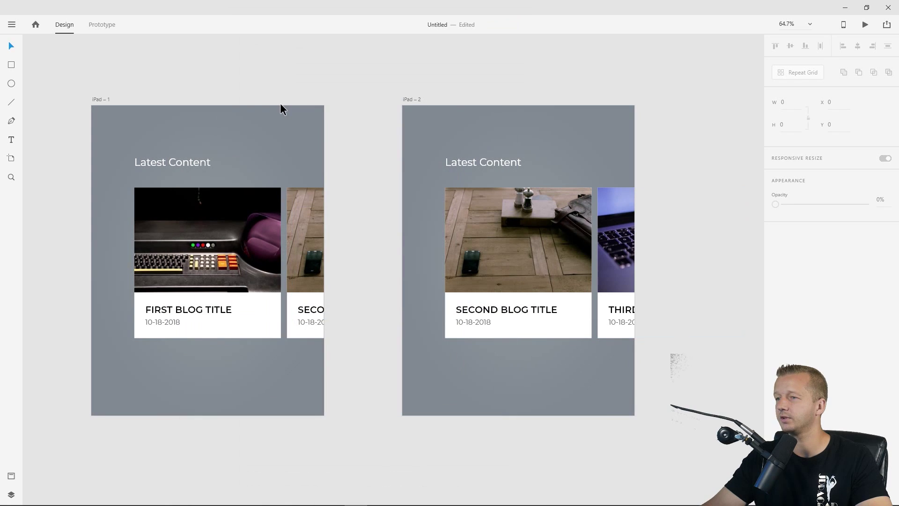
Shrink the second card on iPad – 1 about its centre to about 413 × 424 and set its opacity to 70%.
left_click(309, 231)
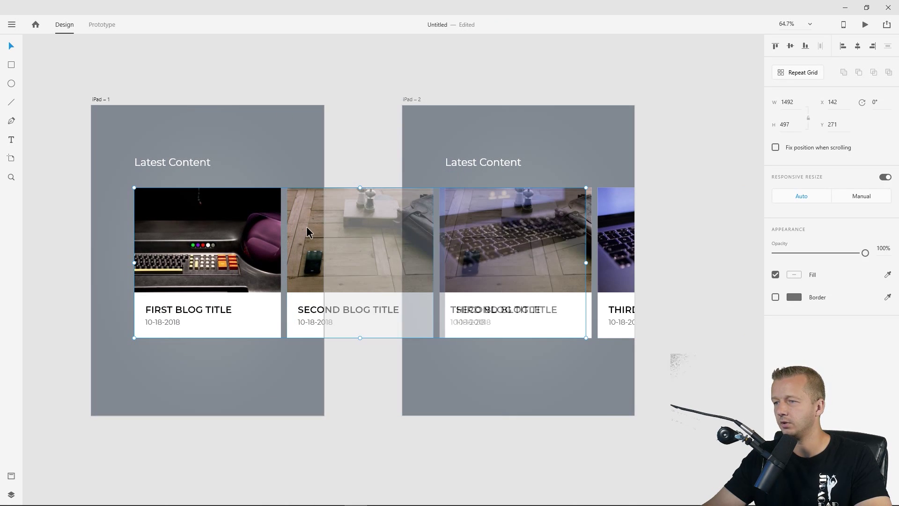
double_click(306, 229)
left_click_drag(433, 188, 423, 195)
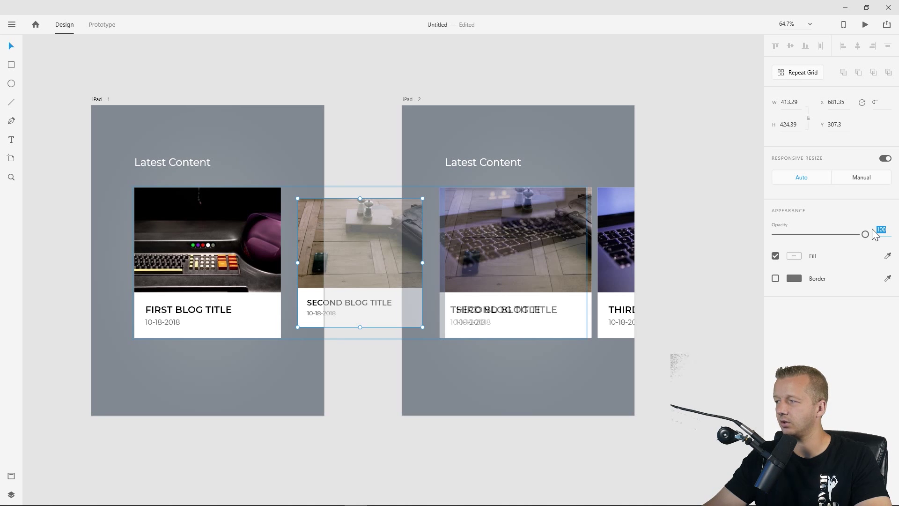
type("70")
key("Return")
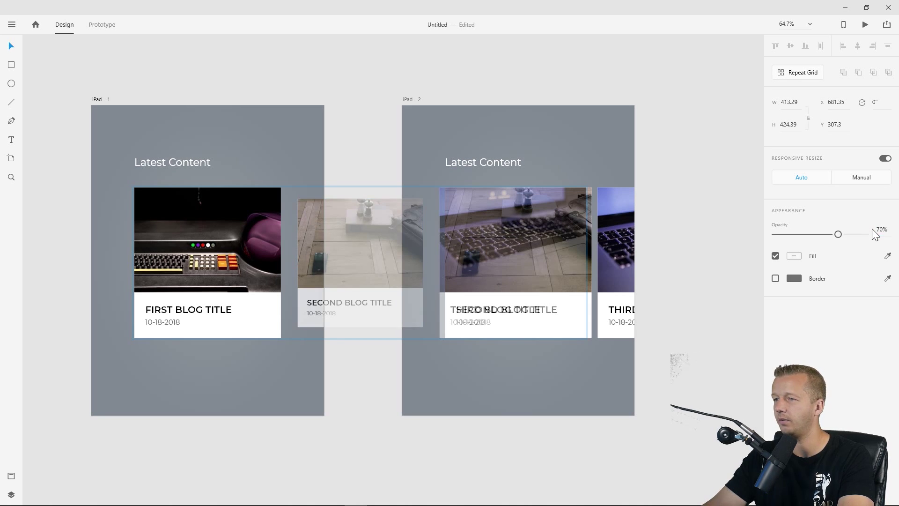
Copy the width of the shrunken second card on iPad – 1 and select the third card on iPad – 2.
left_click(357, 253)
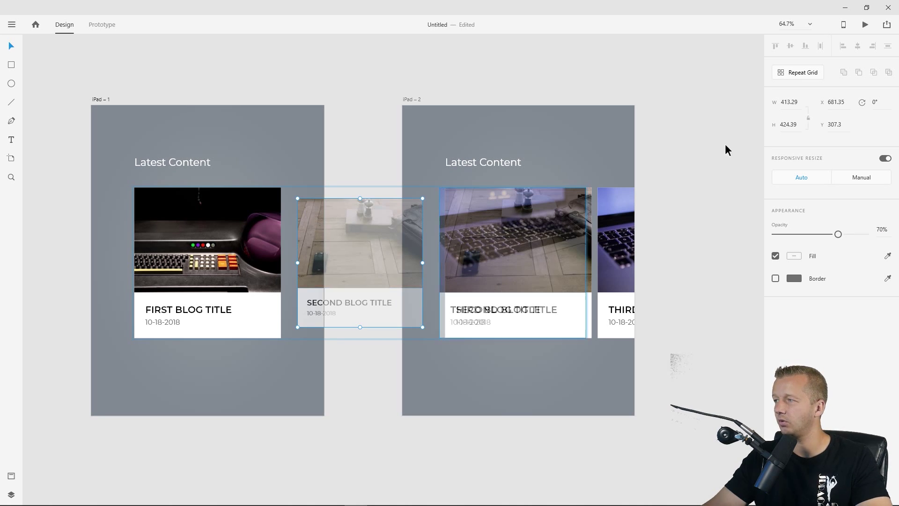
left_click(778, 102)
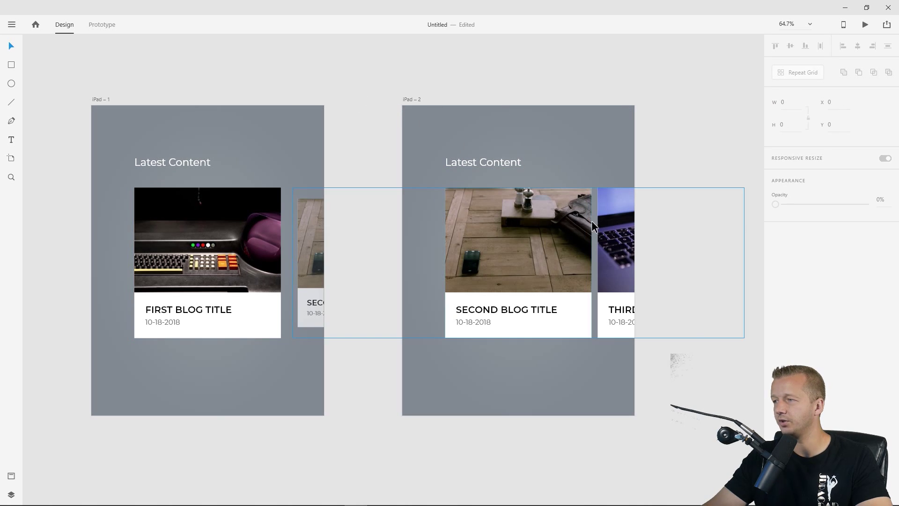
left_click(614, 223)
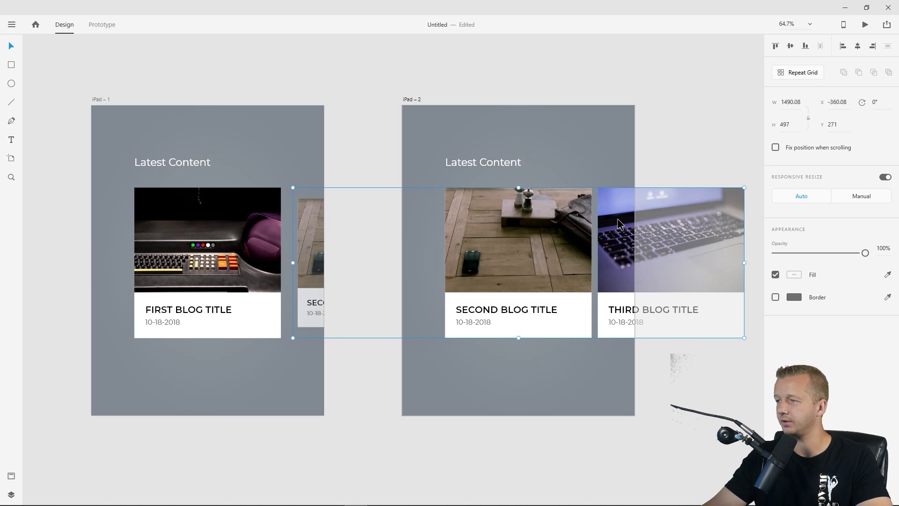
double_click(620, 224)
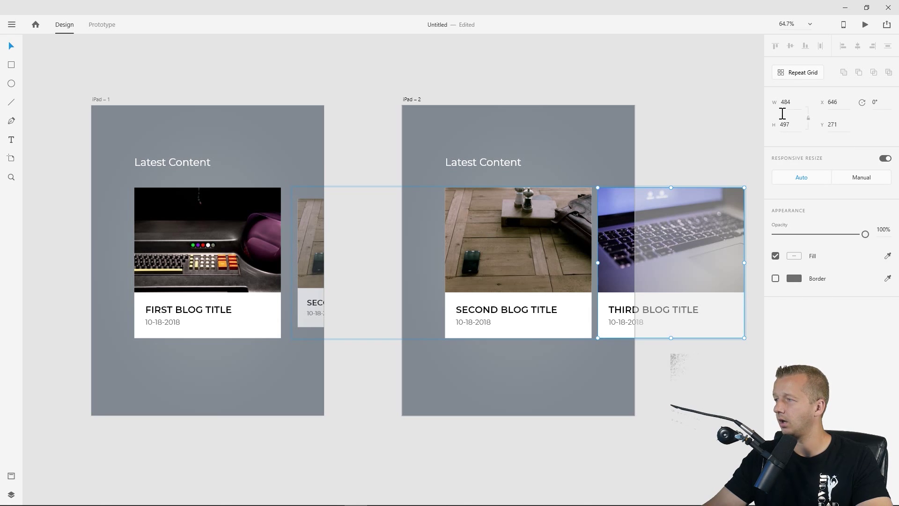
left_click(796, 103)
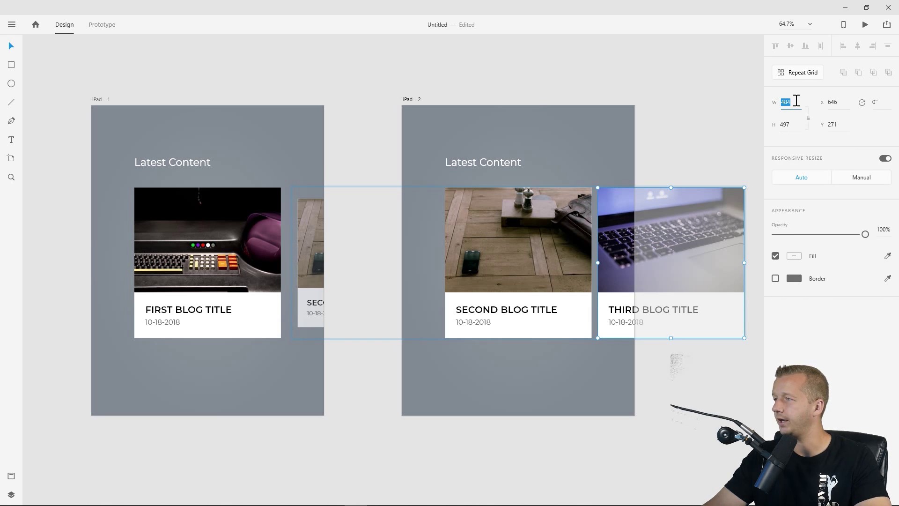
type("413.29")
key("Return")
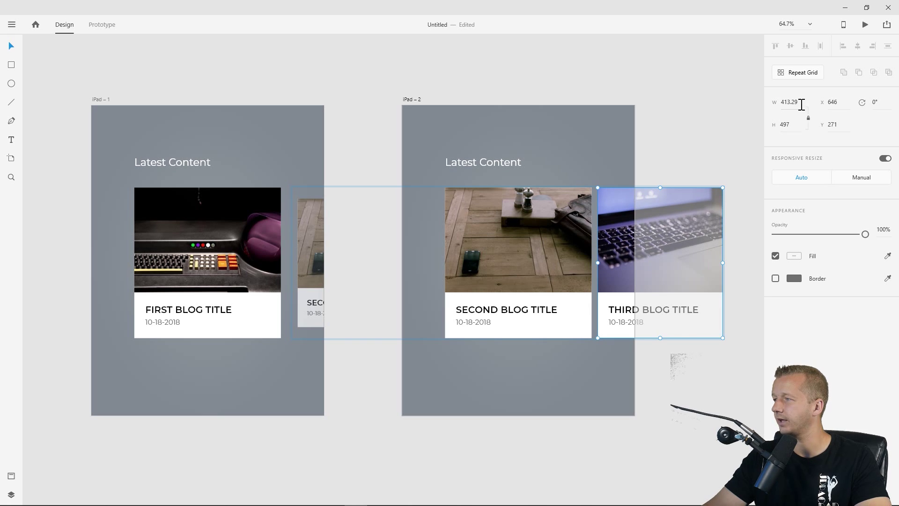
left_click_drag(802, 105, 775, 104)
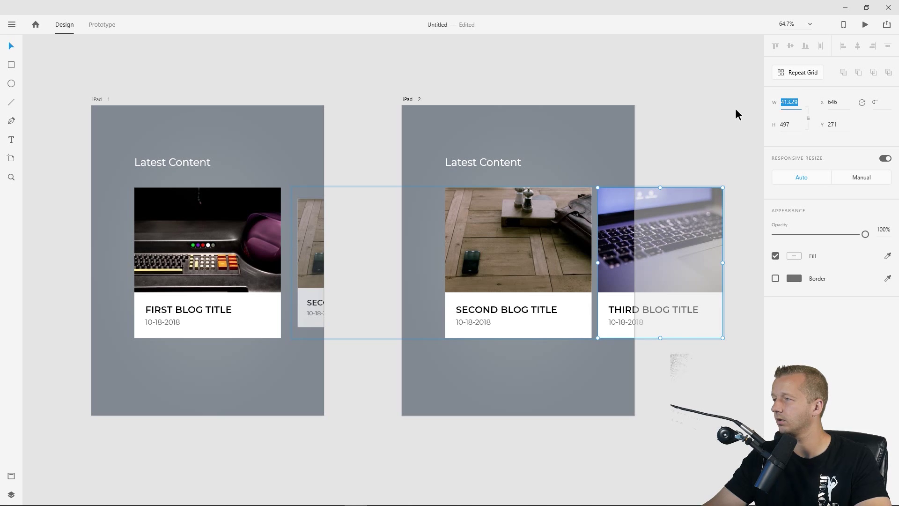
key("ctrl+z")
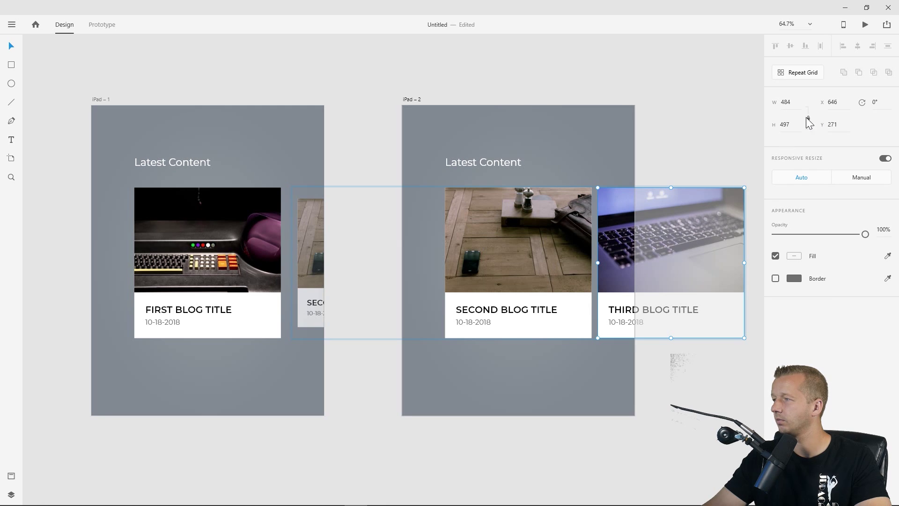
Resize the third card on iPad – 2 proportionally to 413.29 × 424.39, placed at Y 307 with 70% opacity.
key("ctrl+shift+z")
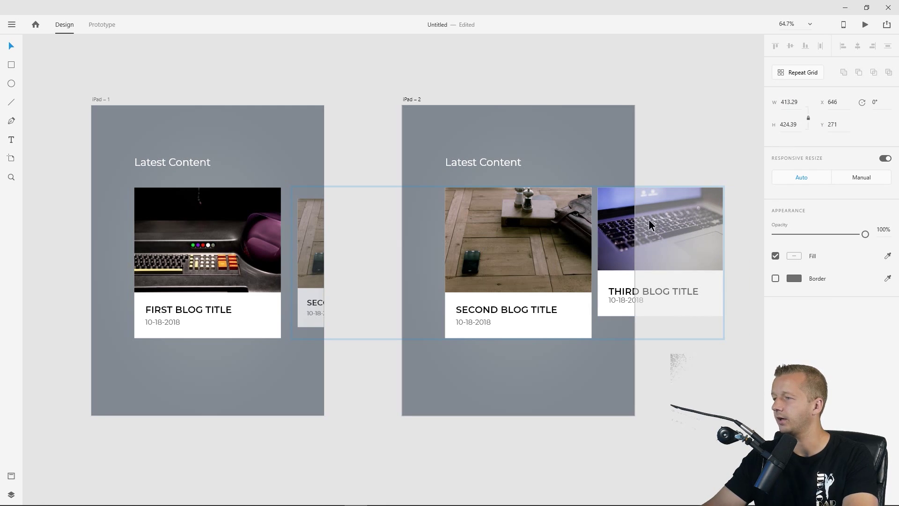
left_click_drag(649, 224, 629, 249)
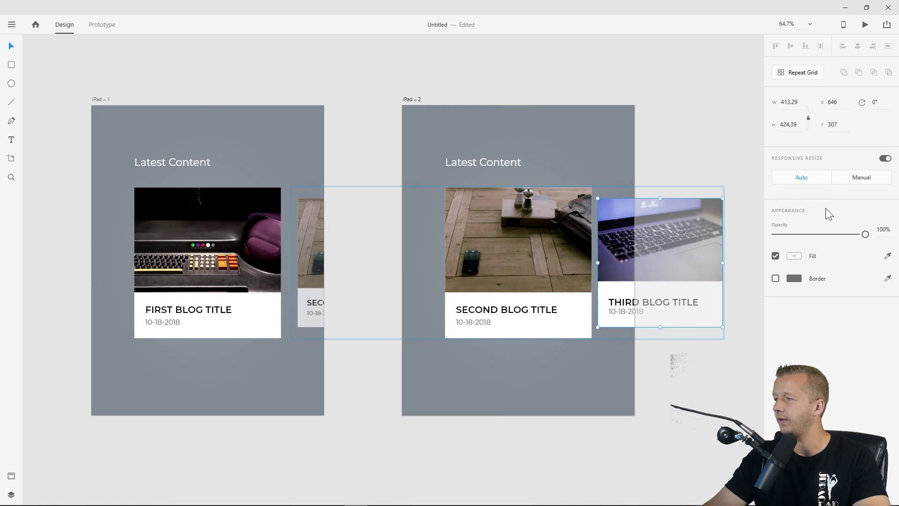
left_click(884, 229)
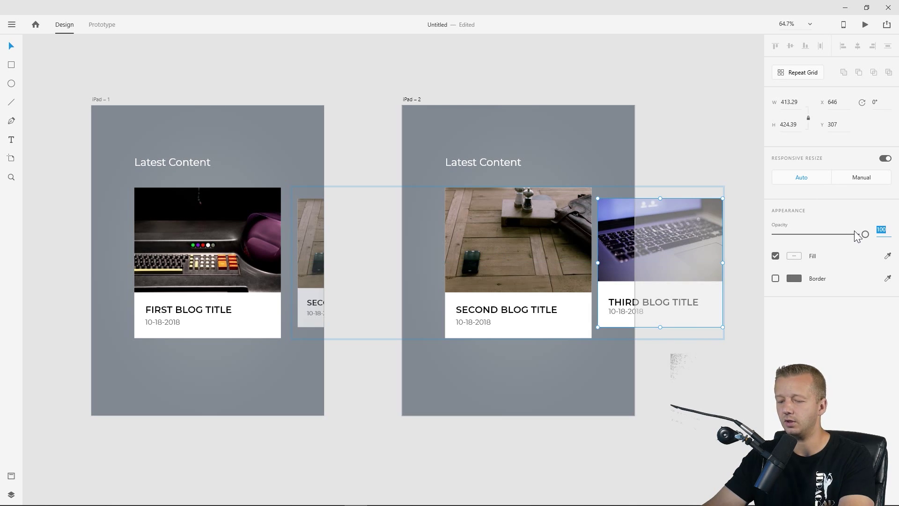
type("70")
key("Return")
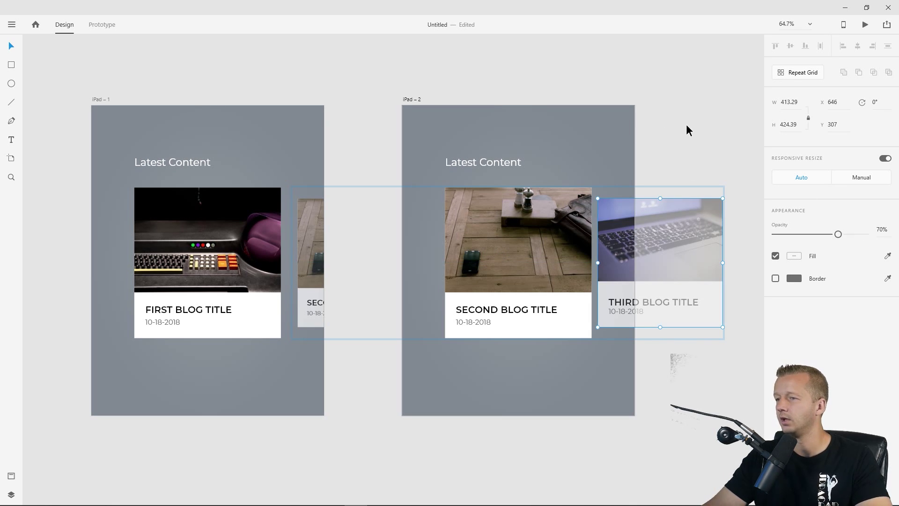
left_click(687, 125)
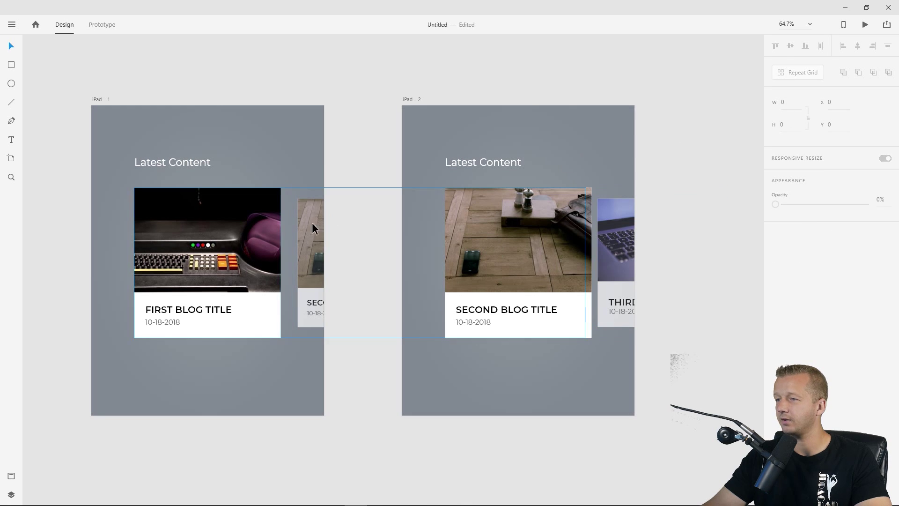
Preview the faded, smaller side cards by swiping from the first card to the second and partway back.
left_click(865, 25)
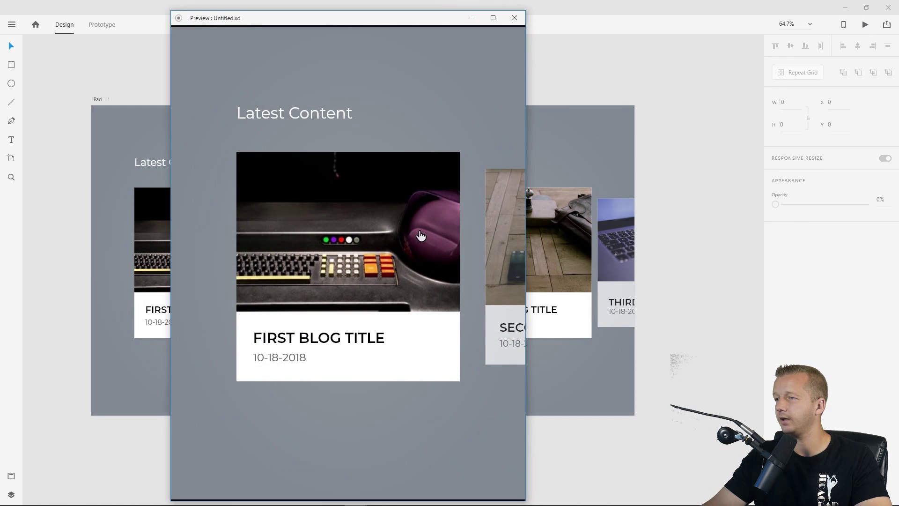
left_click_drag(428, 249, 235, 255)
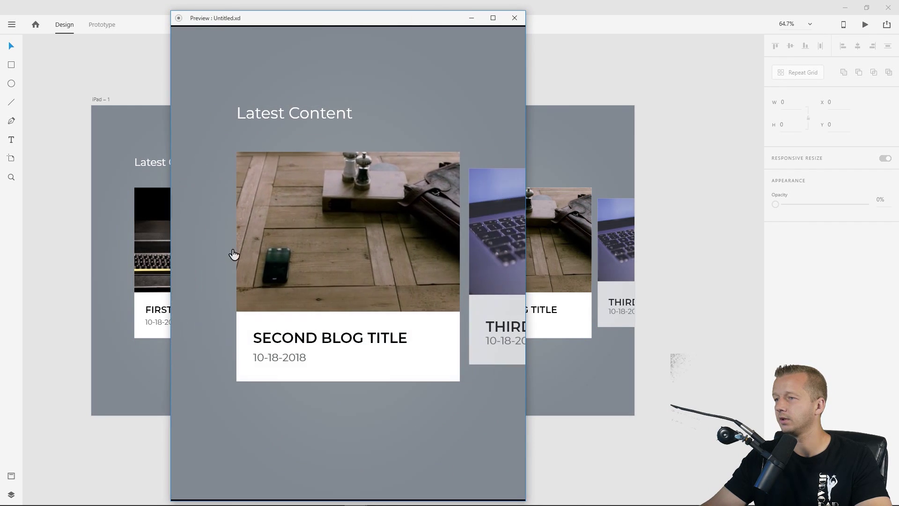
left_click_drag(291, 240, 334, 242)
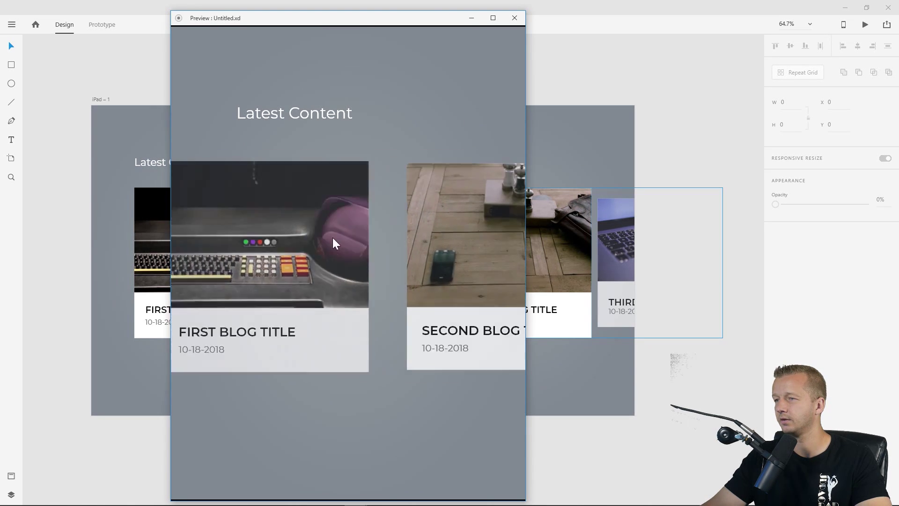
left_click(515, 18)
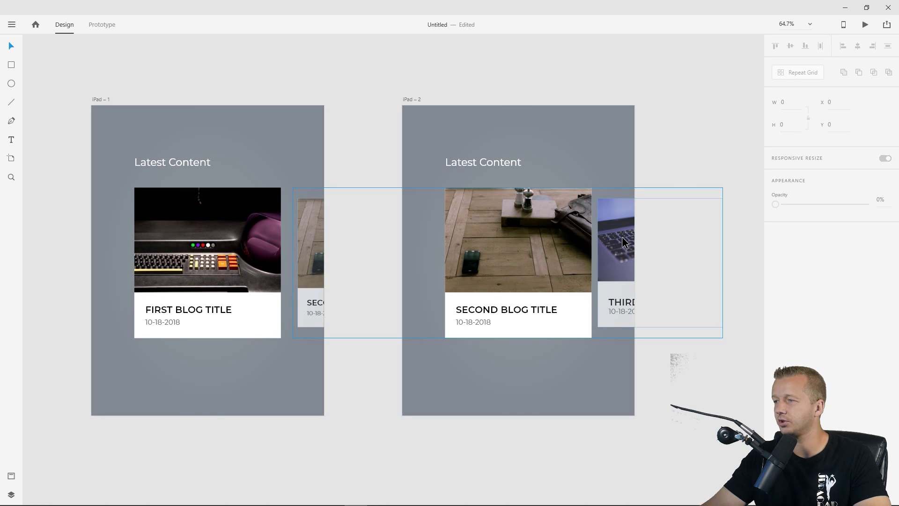
Duplicate the iPad – 2 artboard as iPad – 3 and move the copy further right to widen the gap.
left_click(412, 99)
key("ctrl+d")
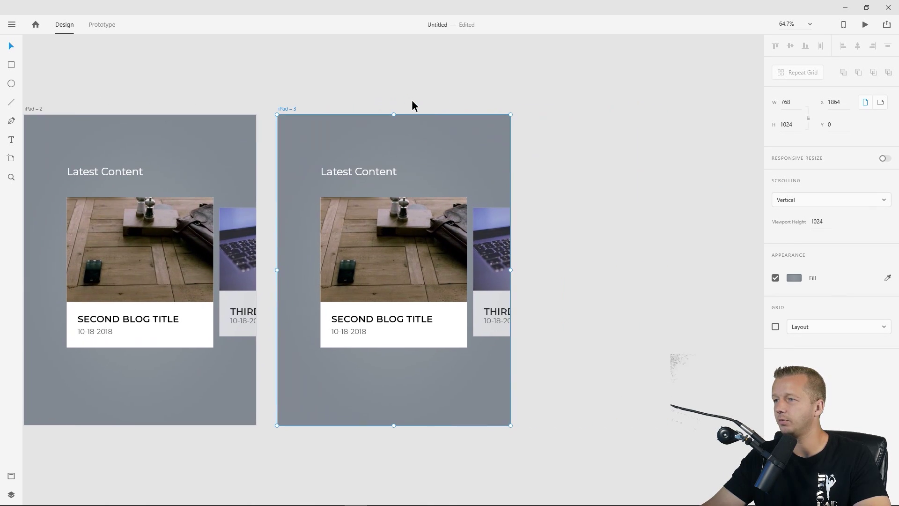
left_click_drag(289, 109, 334, 111)
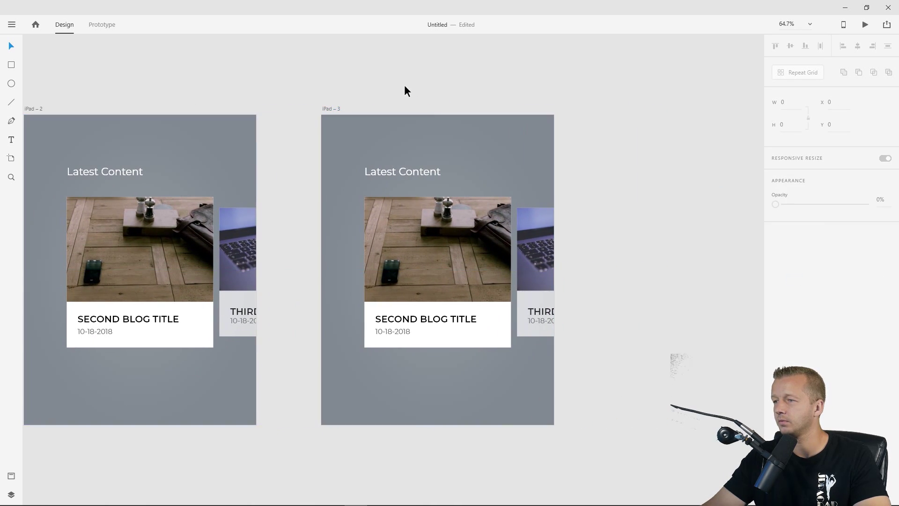
Shift the iPad – 3 card group left to about X -825 and enlarge its third card to about 483 × 496 below the heading.
left_click(459, 227)
left_click_drag(477, 240, 330, 246)
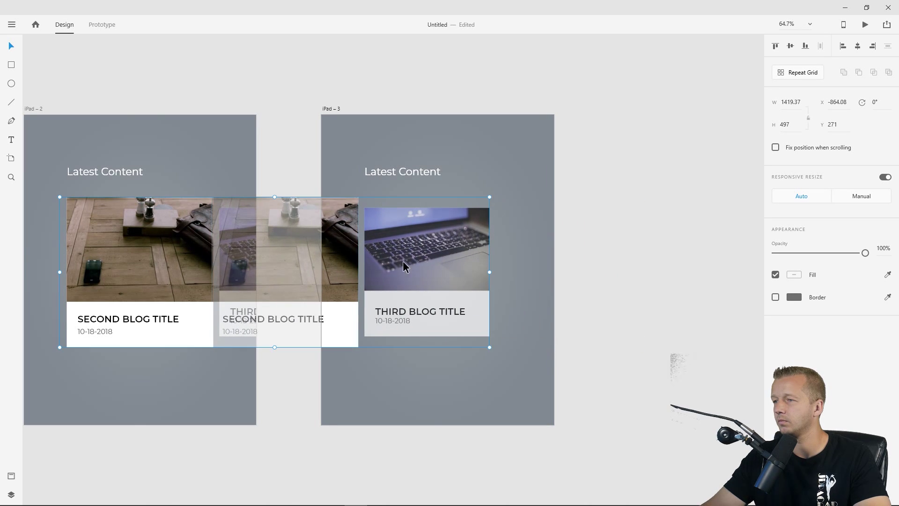
double_click(439, 251)
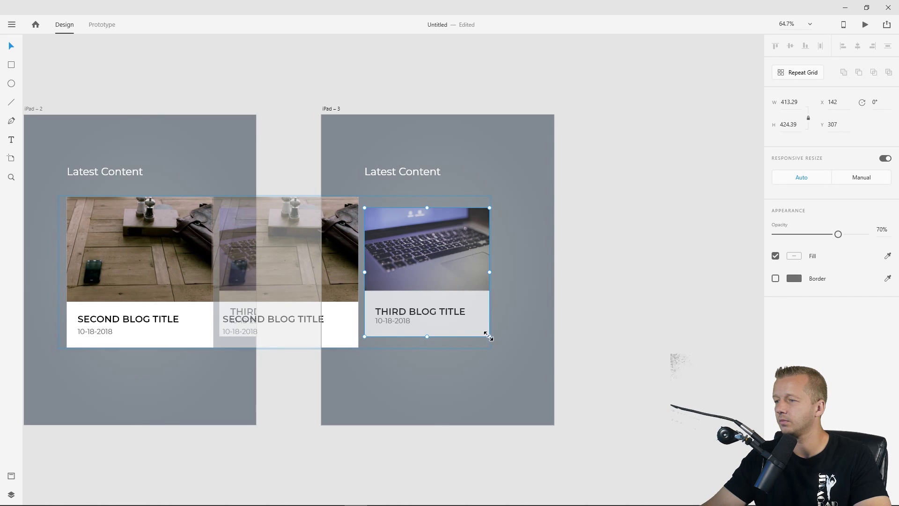
left_click_drag(490, 337, 502, 347)
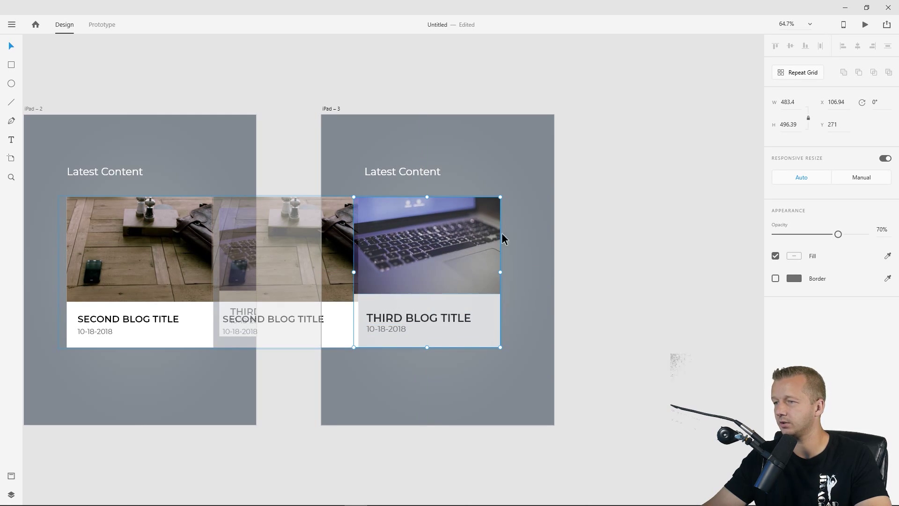
left_click(343, 232)
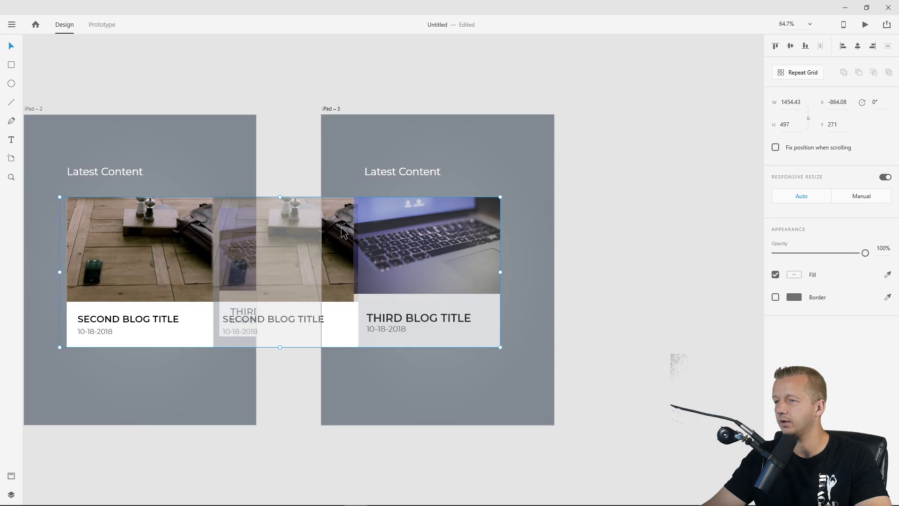
left_click_drag(393, 231, 403, 231)
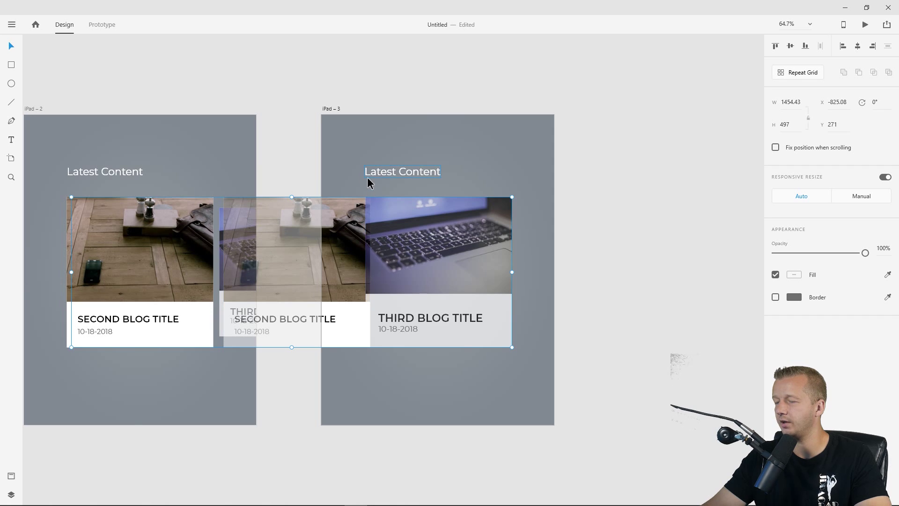
Shrink the second card on iPad – 3 to about 346 × 355, place it just outside the artboard at about X -346, and set its opacity to 0%.
double_click(336, 263)
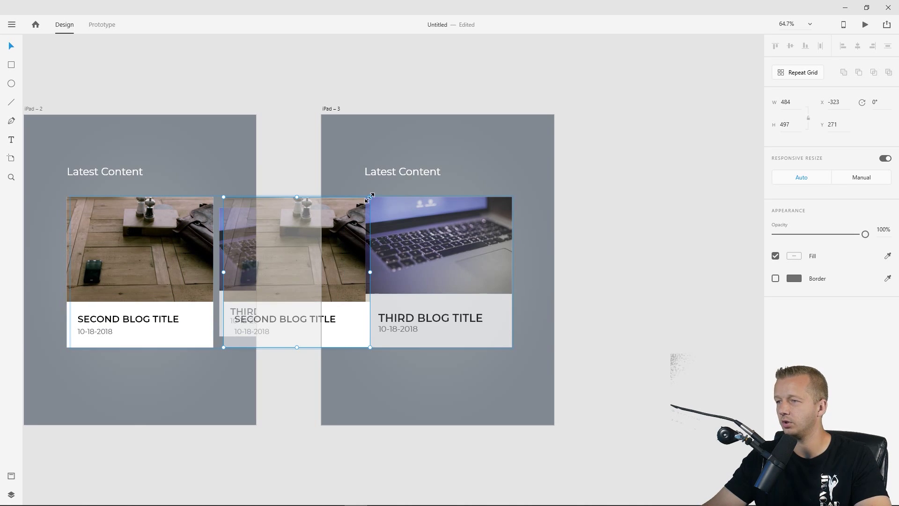
left_click_drag(370, 197, 315, 232)
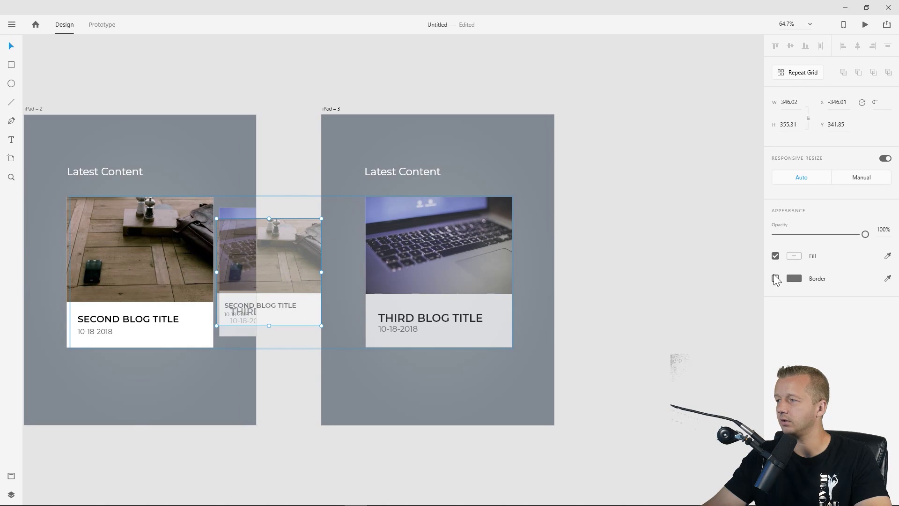
left_click_drag(866, 235, 760, 232)
left_click(669, 184)
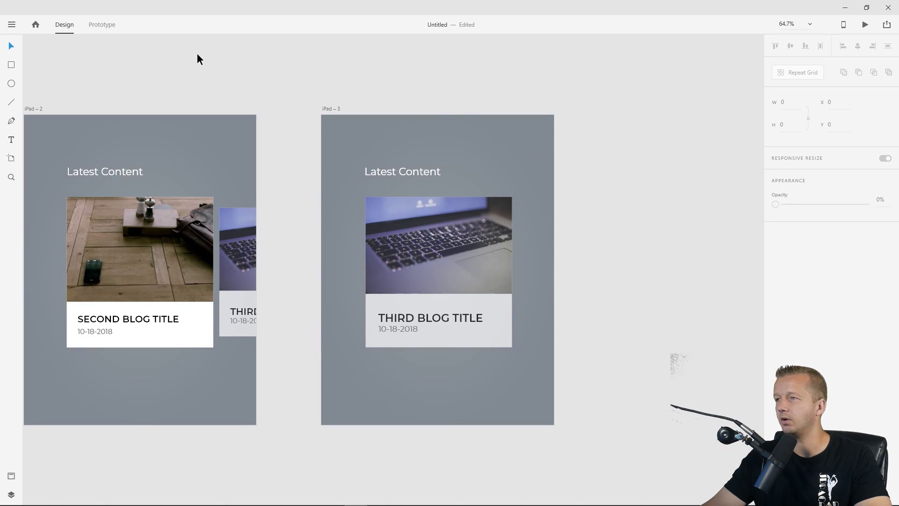
left_click(866, 26)
left_click(524, 19)
Link the iPad – 2 card group to the iPad – 3 artboard in Prototype mode.
left_click(102, 25)
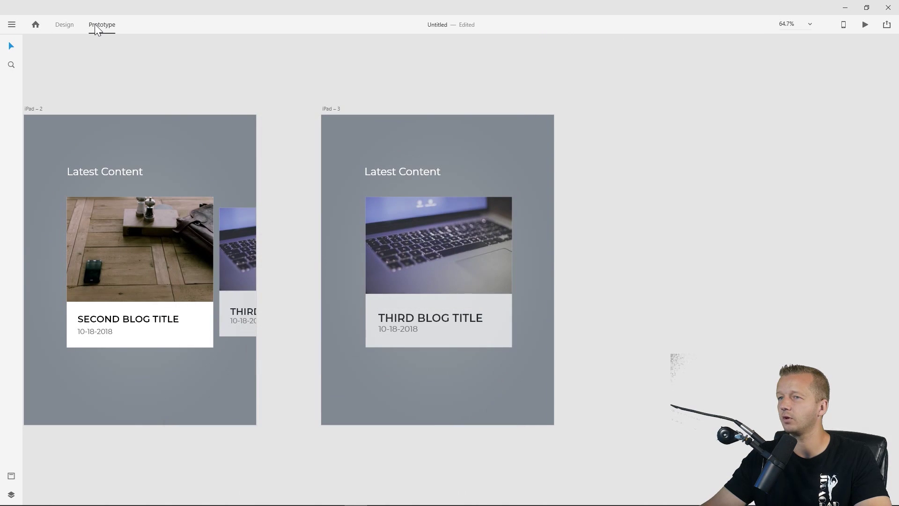
left_click(299, 270)
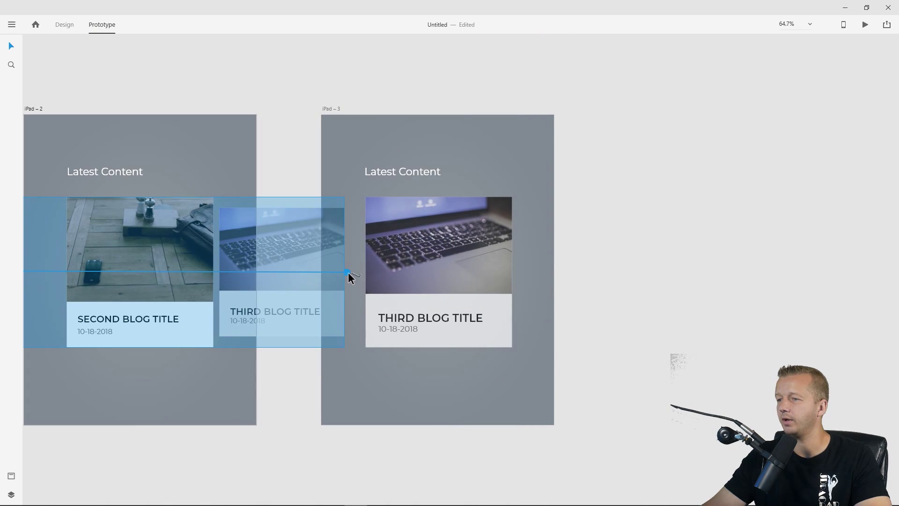
left_click_drag(351, 276, 378, 285)
left_click(721, 249)
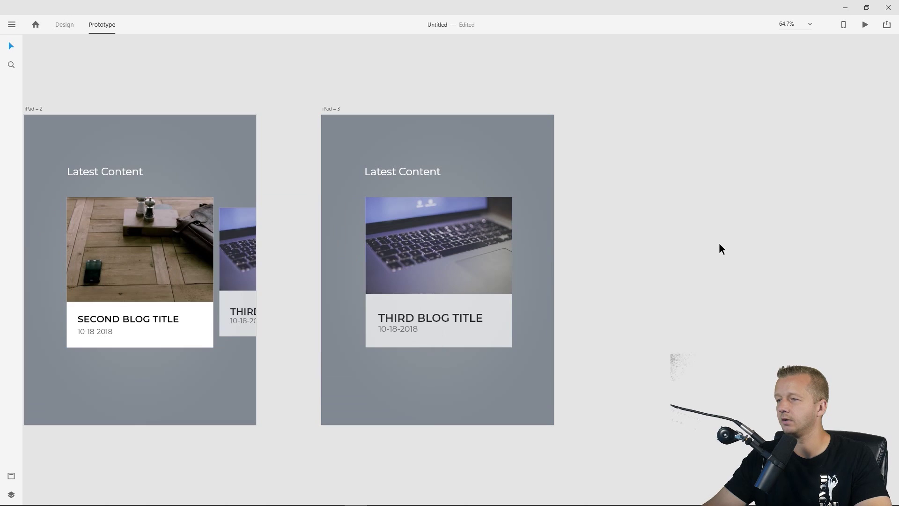
Preview the gallery by swiping from the first card through to the third, and close the preview.
left_click(866, 26)
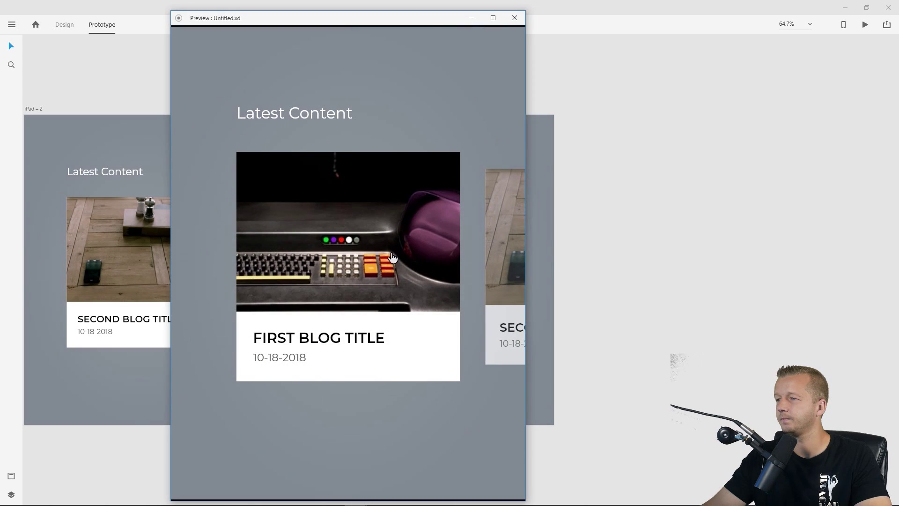
left_click(392, 257)
left_click(417, 258)
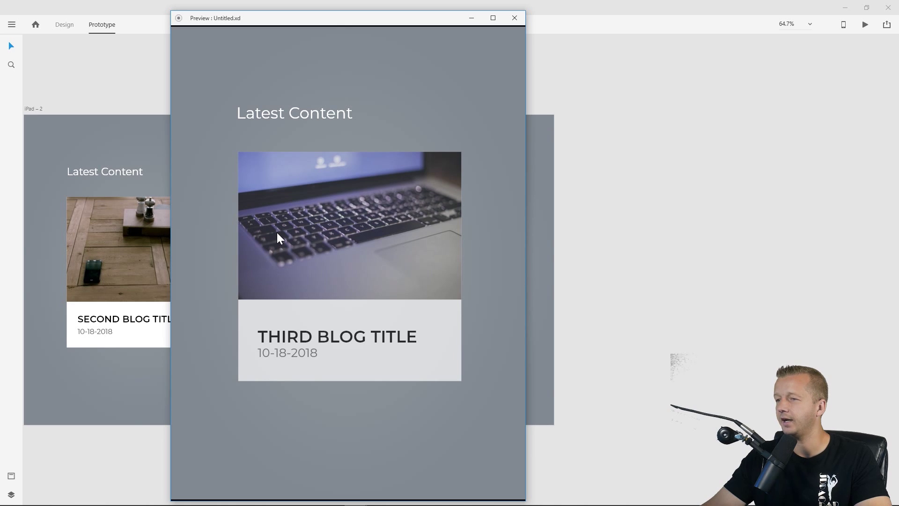
left_click(514, 18)
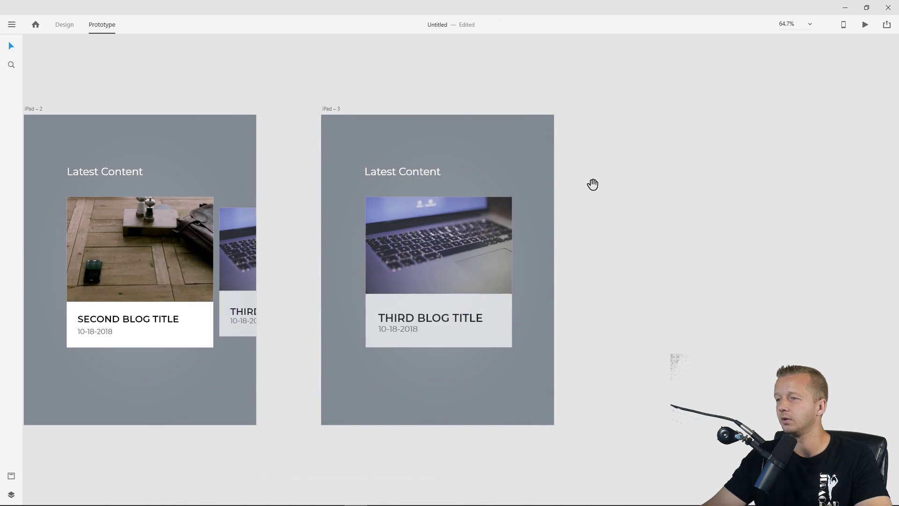
Duplicate the iPad – 2 artboard as iPad – 4 and place the copy directly below iPad – 2.
left_click_drag(592, 185, 741, 135)
scroll(515, 155, "down", 2)
left_click(257, 79)
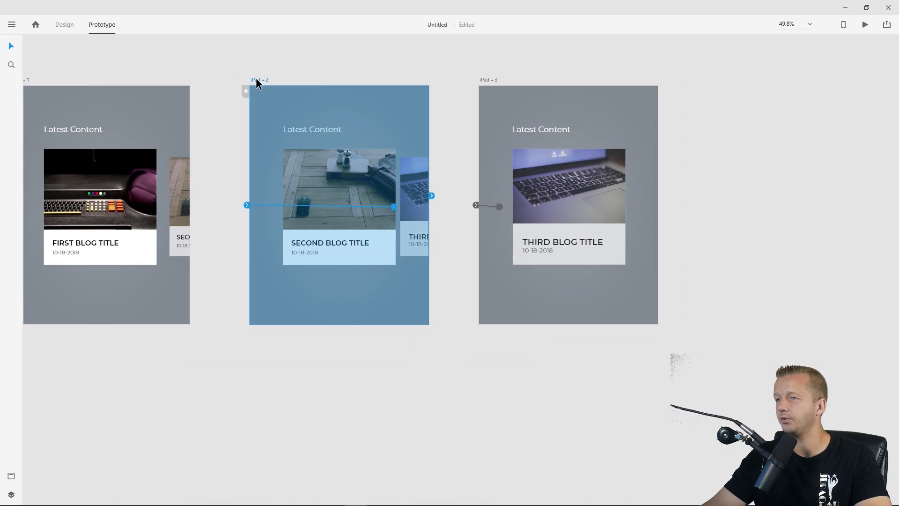
key("ctrl+d")
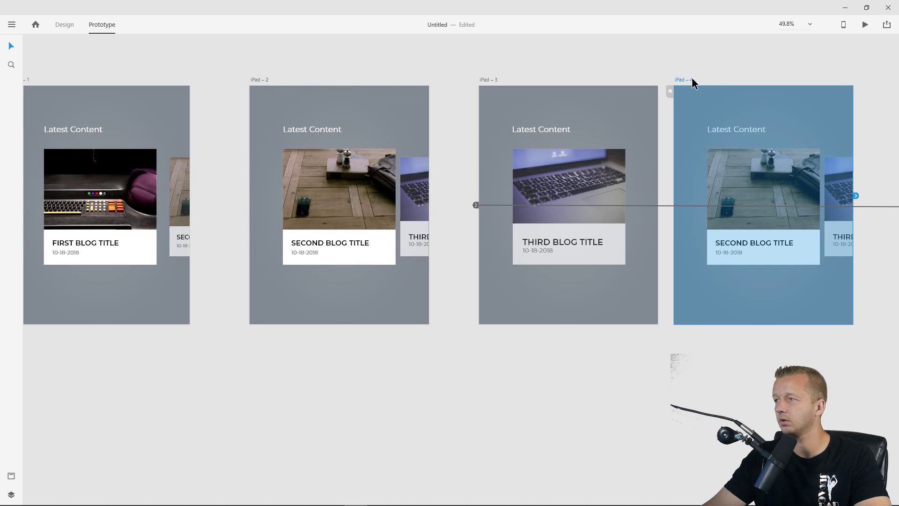
left_click_drag(692, 80, 265, 338)
left_click(538, 390)
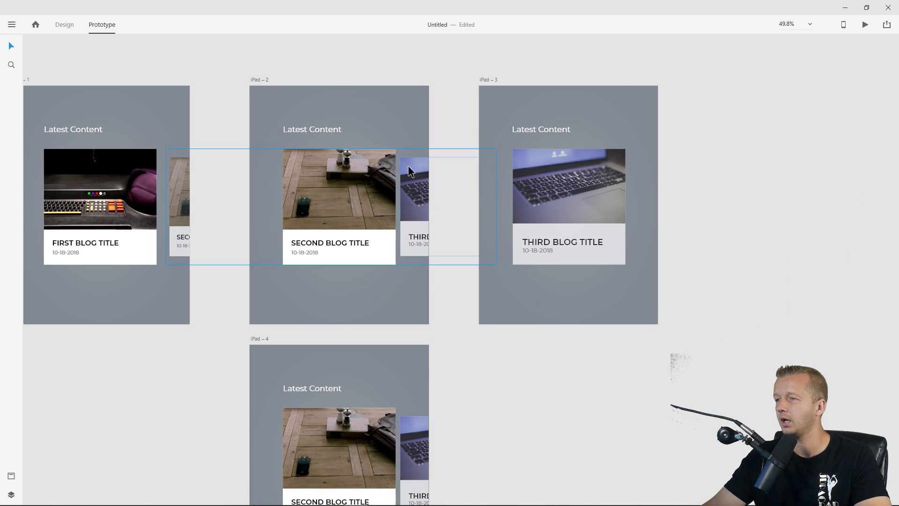
Link the iPad – 3 card group to the iPad – 4 artboard with a Drag trigger, Auto-Animate action and no easing.
left_click(357, 365)
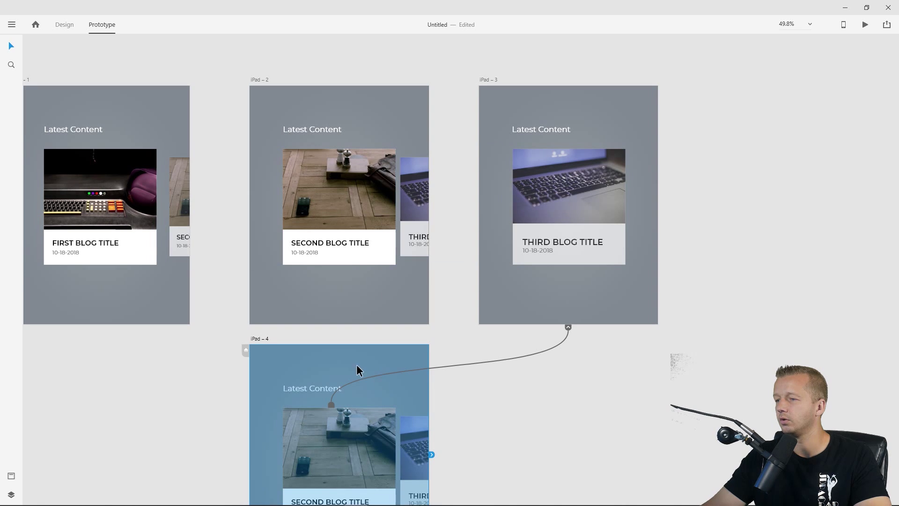
left_click(333, 409)
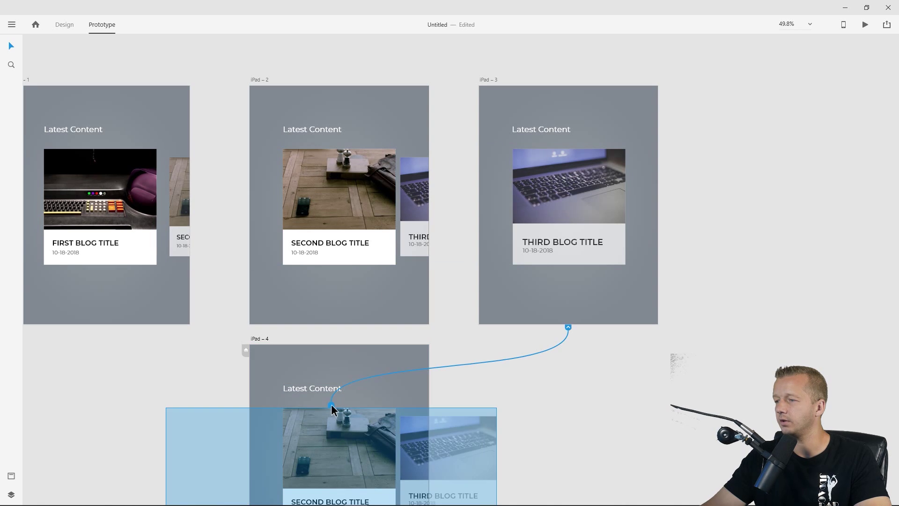
left_click(443, 372)
left_click(488, 80)
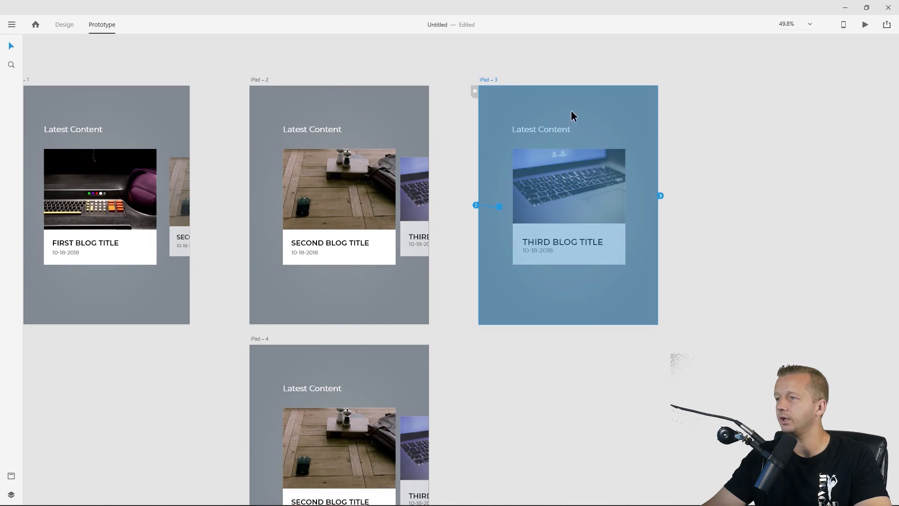
left_click(662, 189)
left_click(623, 206)
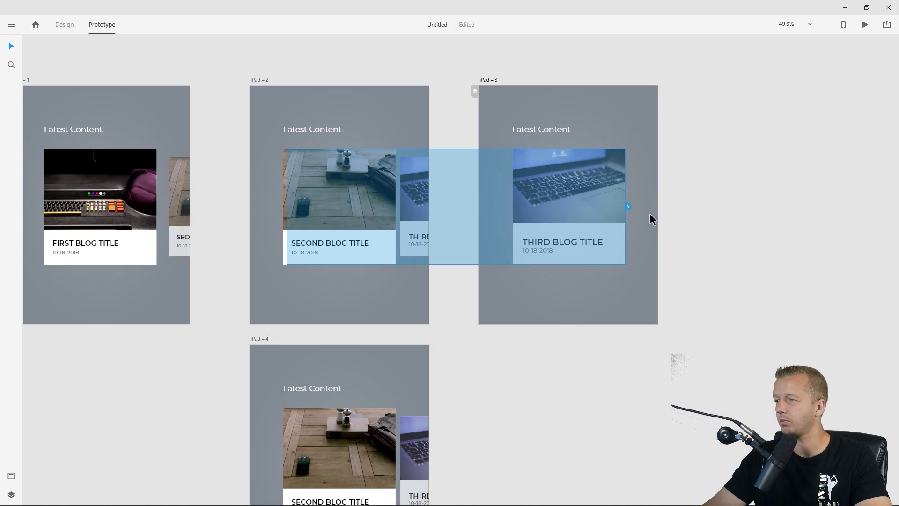
left_click_drag(628, 206, 408, 415)
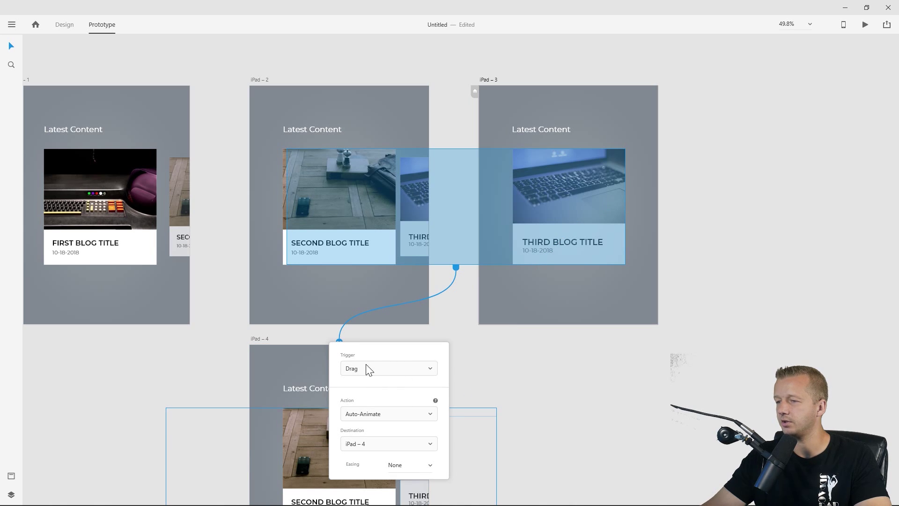
left_click(532, 398)
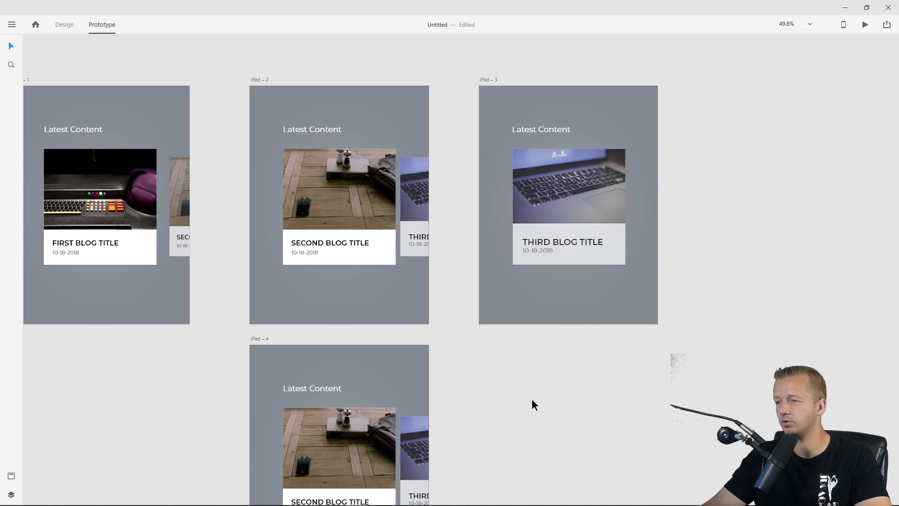
Link the iPad – 4 card group back to iPad – 1 with a Drag trigger, Auto-Animate action and no easing.
left_click_drag(533, 398, 578, 319)
left_click(409, 336)
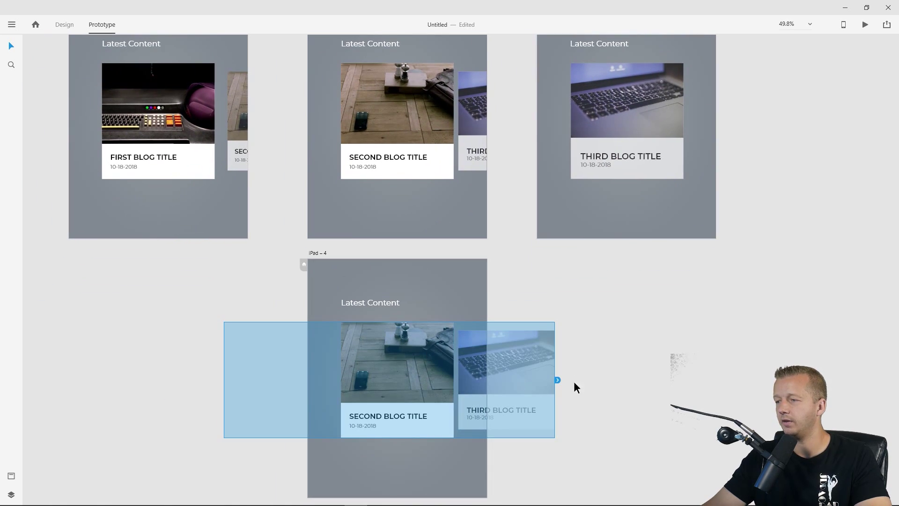
left_click_drag(557, 380, 181, 229)
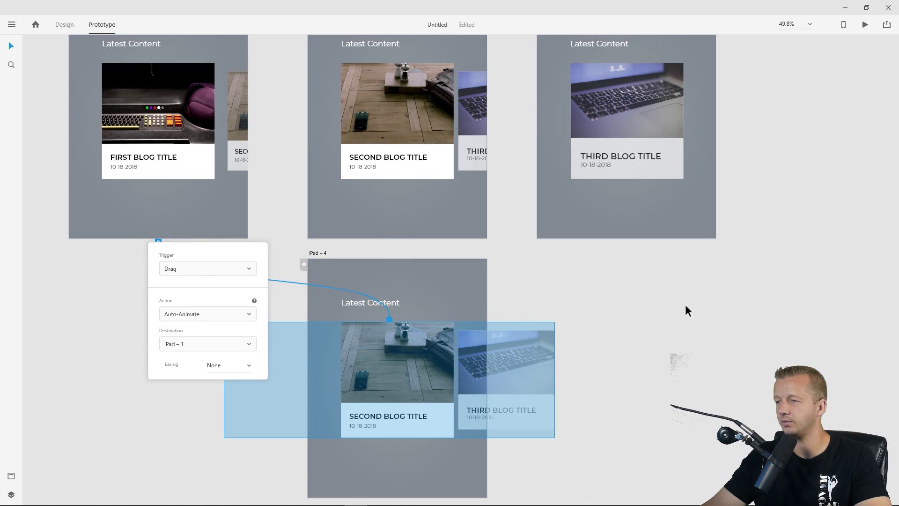
left_click(729, 300)
left_click_drag(729, 300, 737, 408)
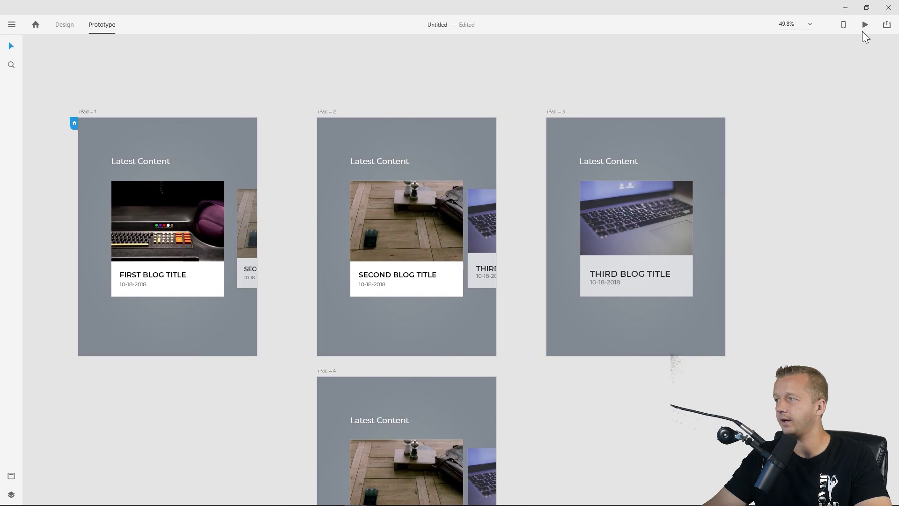
Check the outgoing prototype links of the card groups on iPad – 3 and iPad – 2.
left_click(562, 111)
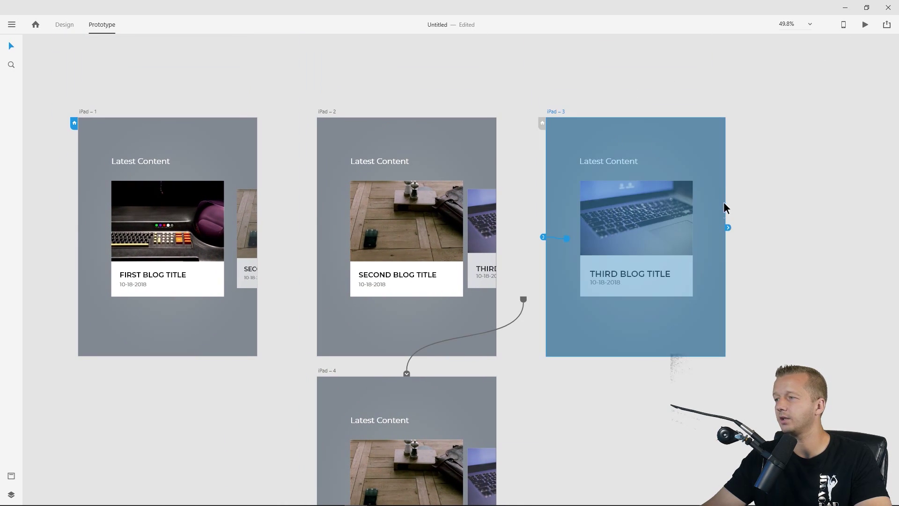
left_click(504, 206)
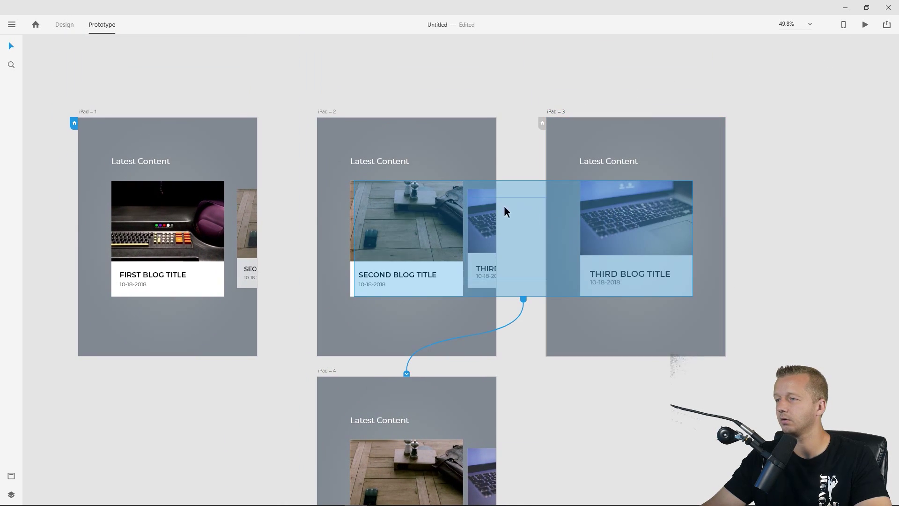
left_click(404, 151)
left_click(393, 212)
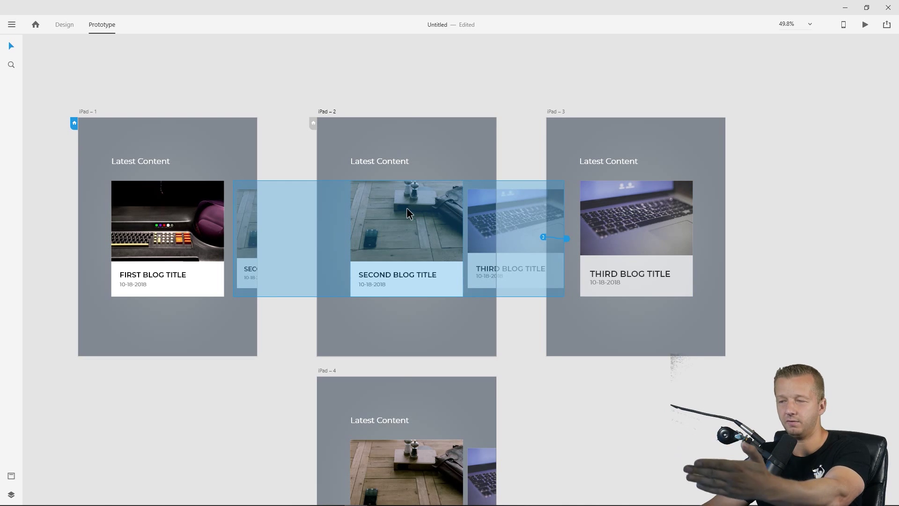
left_click(542, 385)
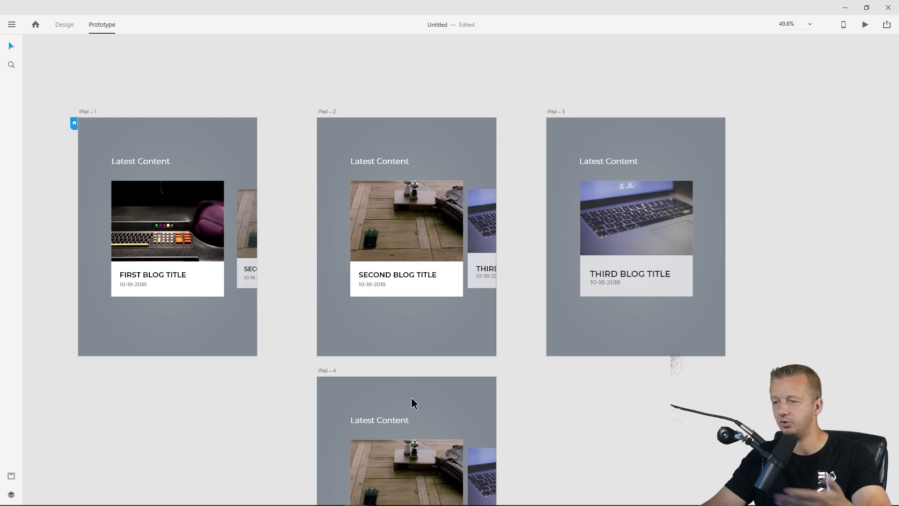
Preview the gallery by swiping forward to the third card and back through the second to the first.
left_click(865, 25)
left_click(424, 228)
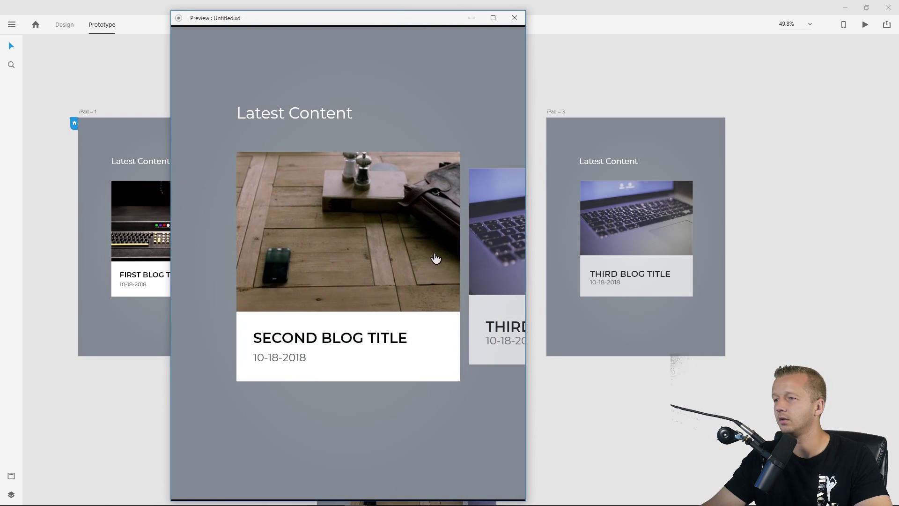
left_click(437, 256)
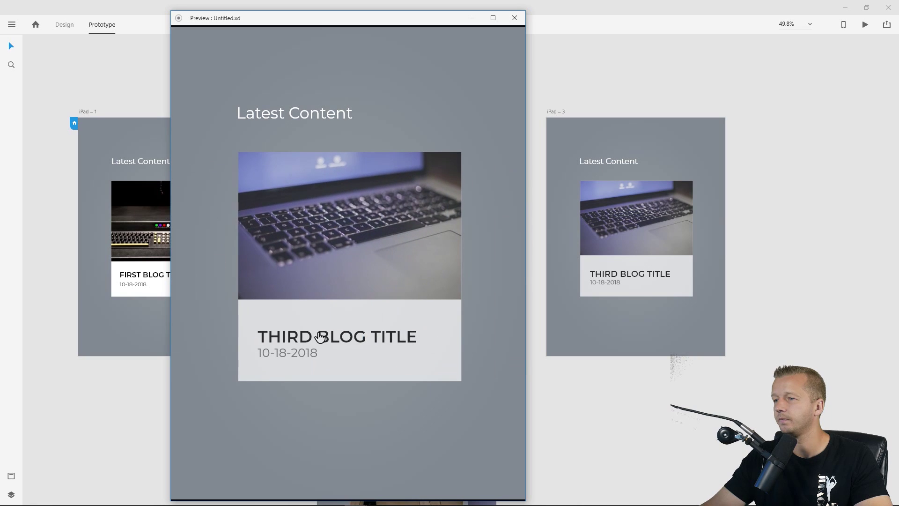
left_click(287, 241)
left_click_drag(389, 17, 753, 39)
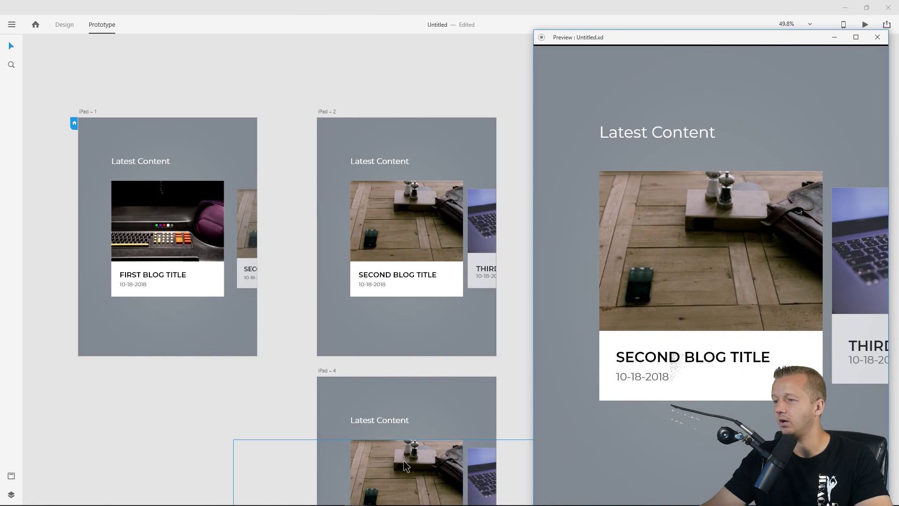
left_click(653, 247)
left_click_drag(680, 39, 368, 47)
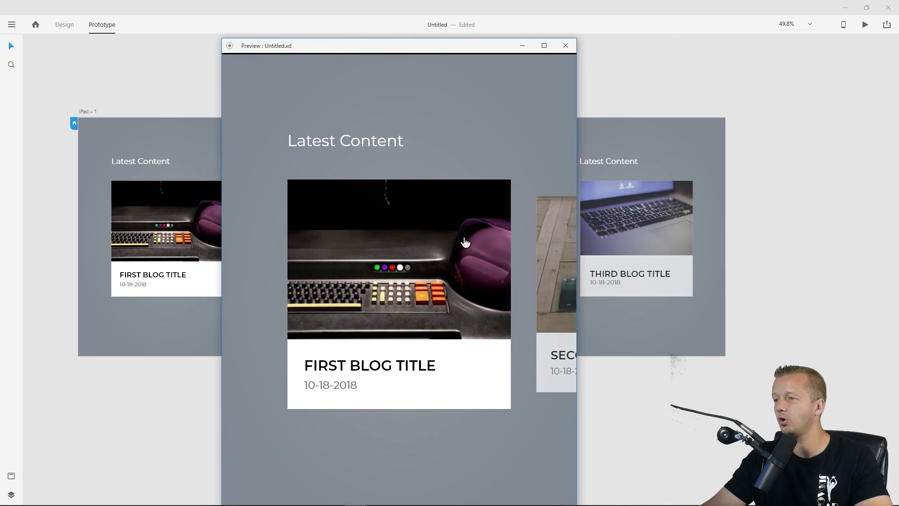
Test partial and full swipes from the first card through the gallery again, and close the preview.
left_click(465, 242)
left_click(436, 255)
left_click(302, 262)
left_click(401, 255)
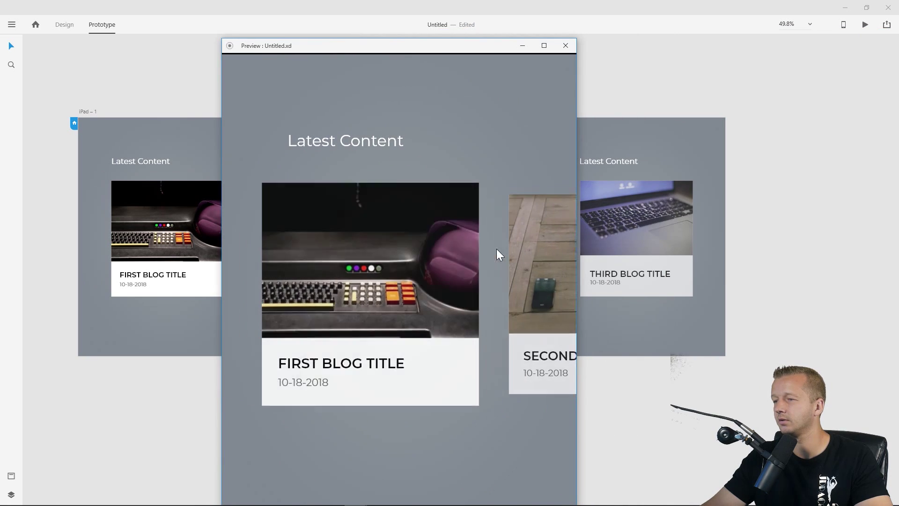
left_click(457, 267)
left_click(397, 280)
left_click(421, 264)
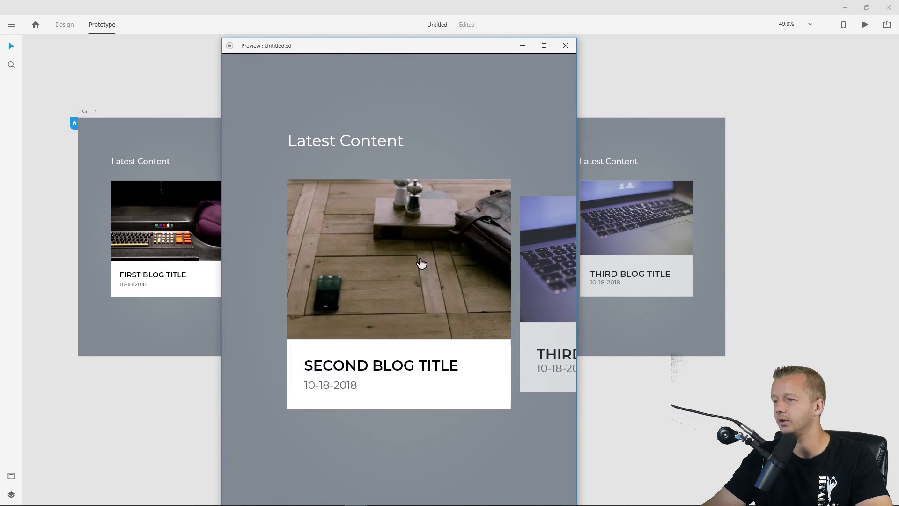
left_click(421, 264)
left_click(565, 46)
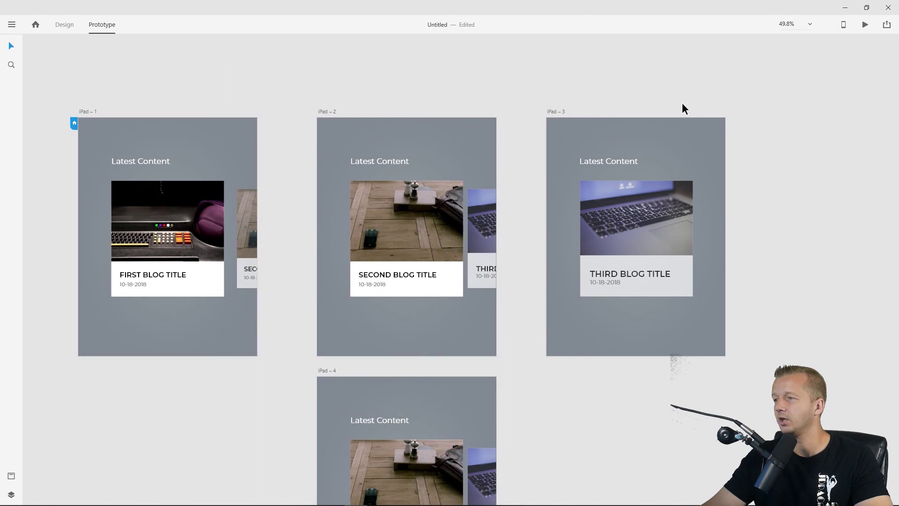
Return to Design mode.
scroll(682, 103, "right", 5)
scroll(642, 134, "down", 2)
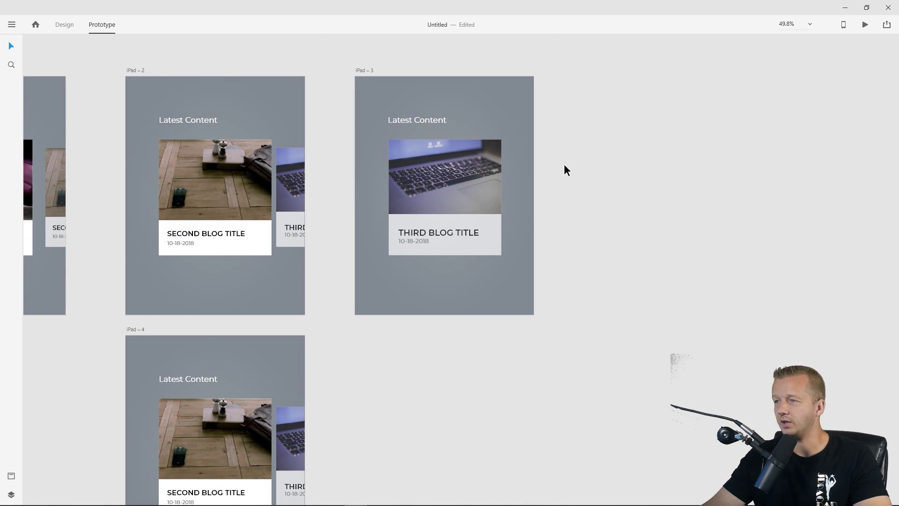
left_click(65, 26)
left_click(369, 71)
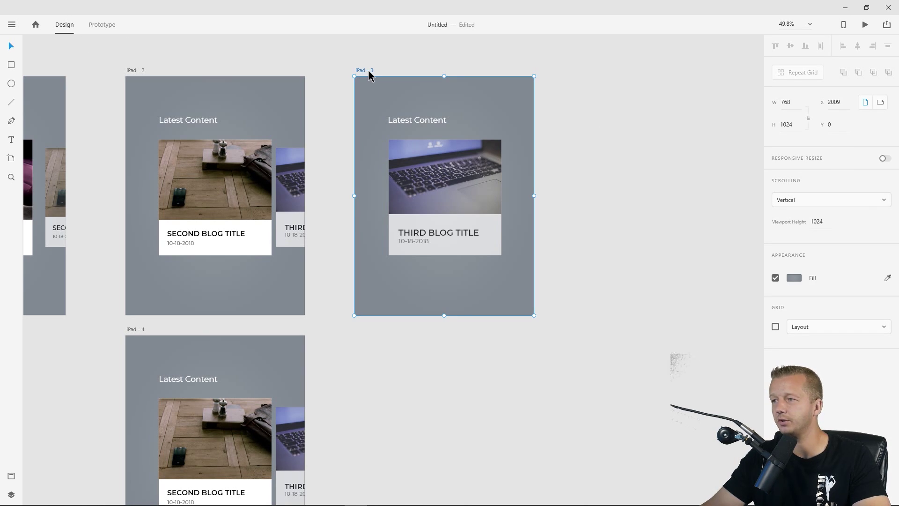
key("ctrl+d")
scroll(422, 187, "right", 3)
scroll(421, 187, "up", 1)
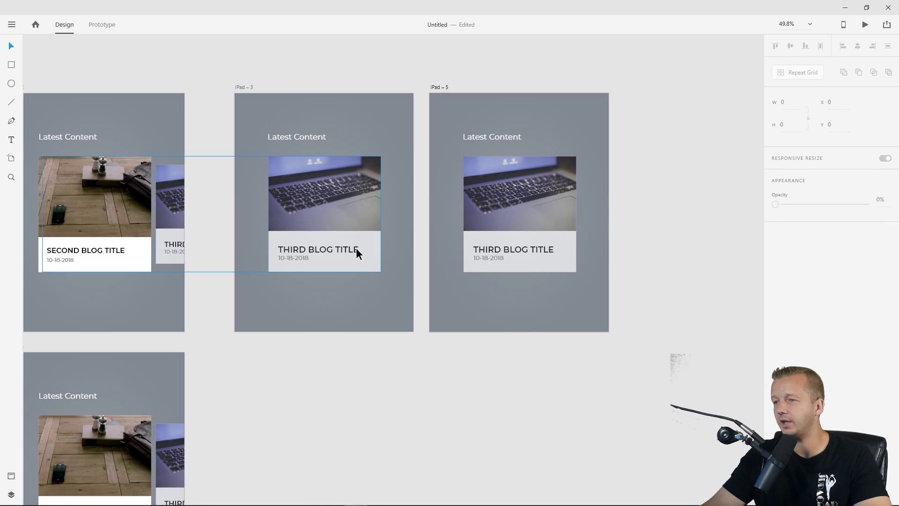
left_click(435, 88)
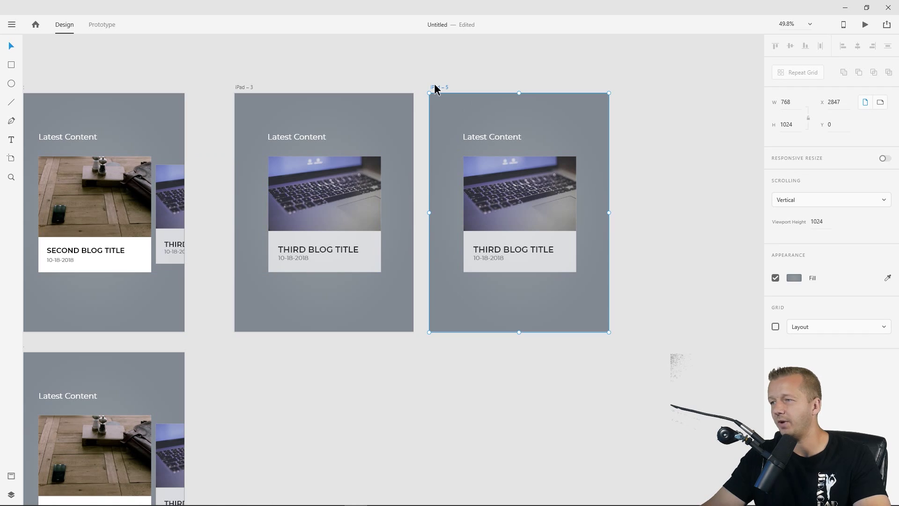
key("Delete")
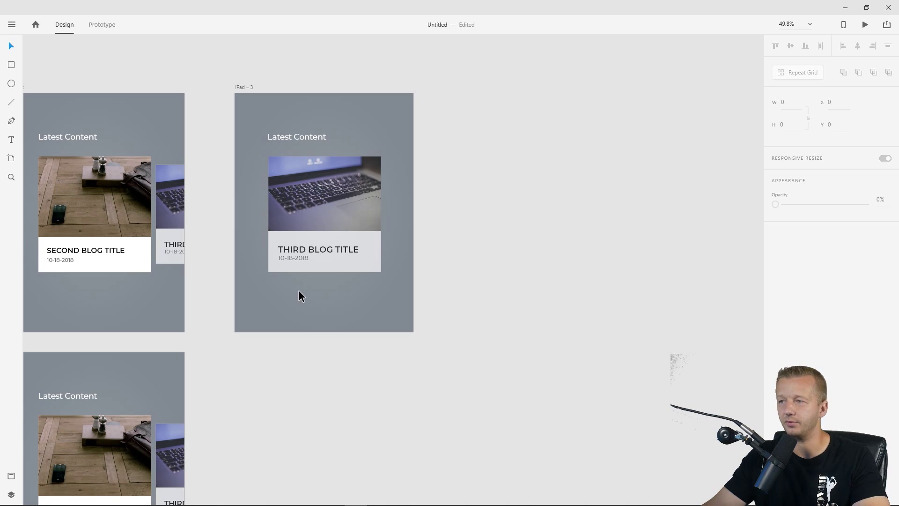
Draw a rectangle about 487 by 73 below the third card on iPad – 3, with corners rounded to about 11.
left_click_drag(299, 291, 390, 312)
scroll(370, 291, "up", 2)
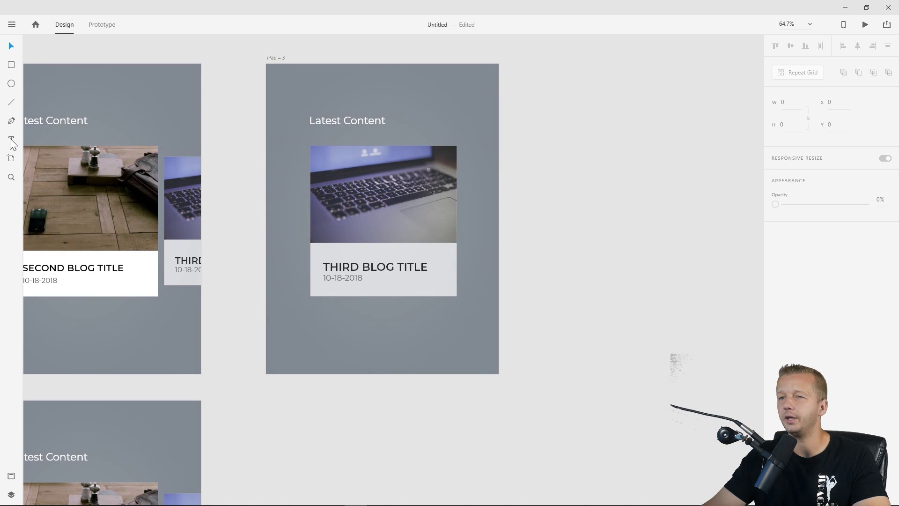
left_click(12, 65)
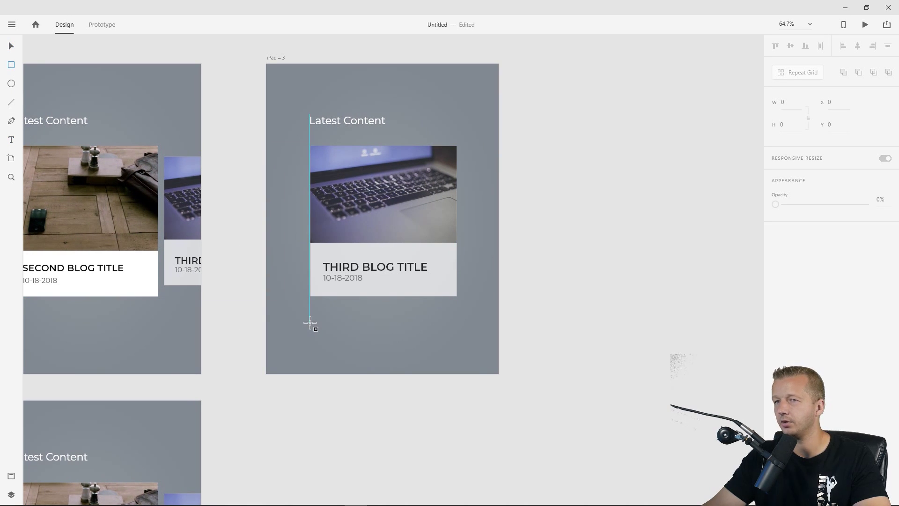
left_click_drag(310, 323, 444, 336)
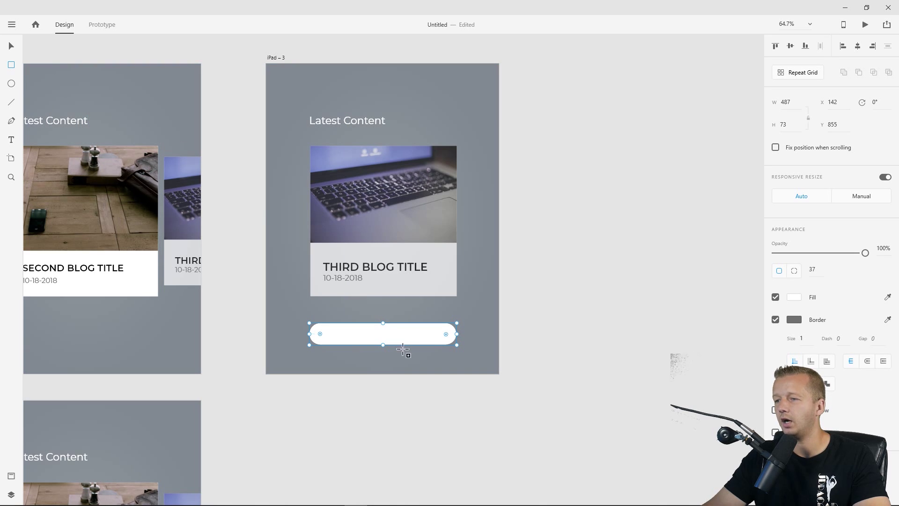
left_click_drag(446, 333, 451, 339)
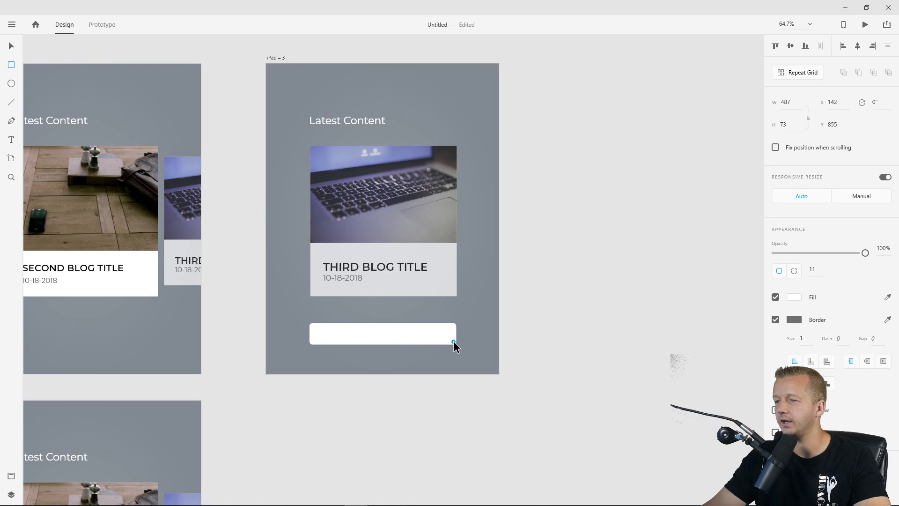
left_click(11, 46)
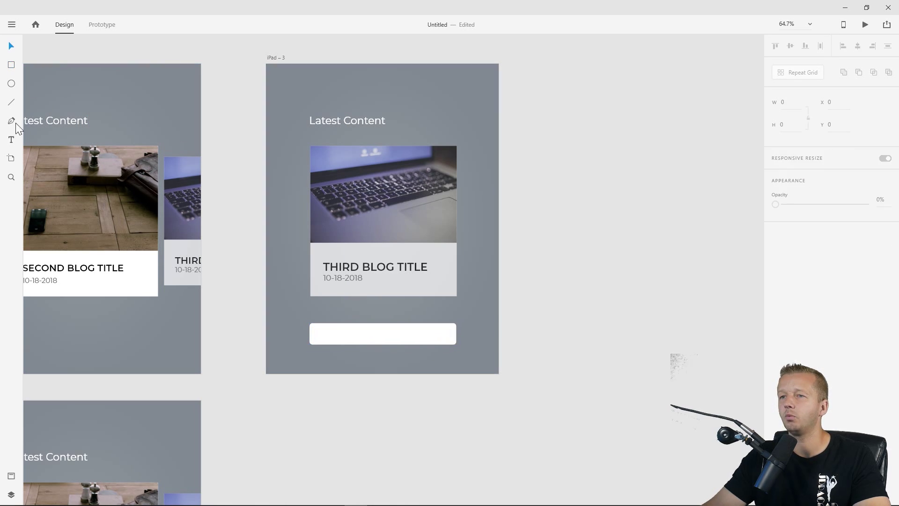
Draw a small triangular speech-bubble tail at the rectangle's lower-left corner with the Pen tool, with white fill and no border.
left_click(11, 121)
scroll(341, 423, "up", 5)
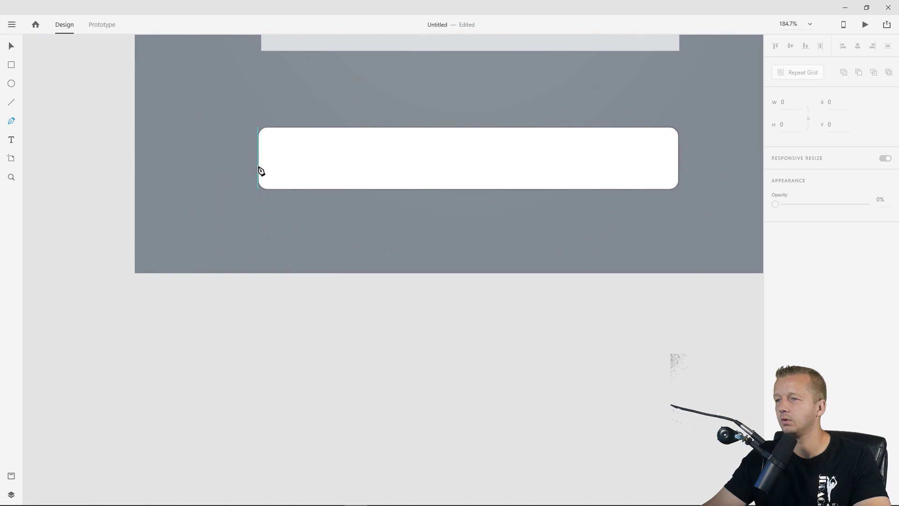
left_click(258, 178)
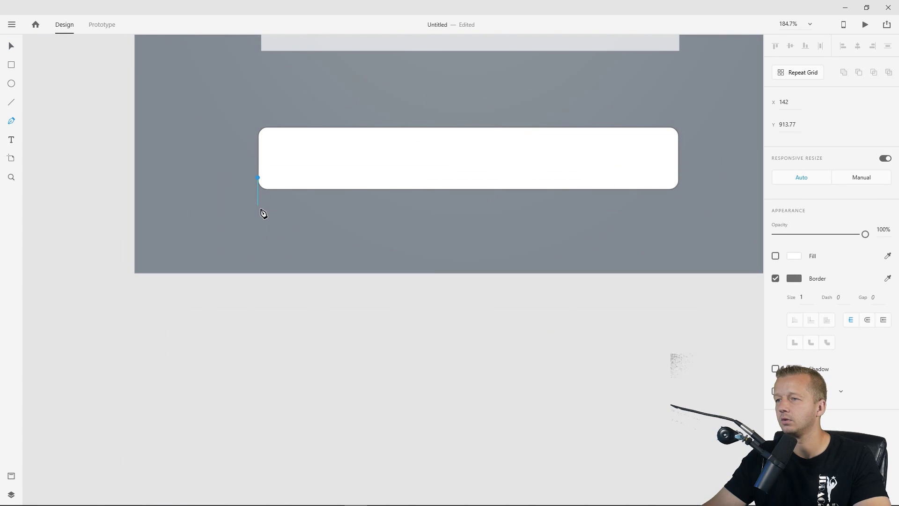
left_click(279, 189)
left_click(258, 177)
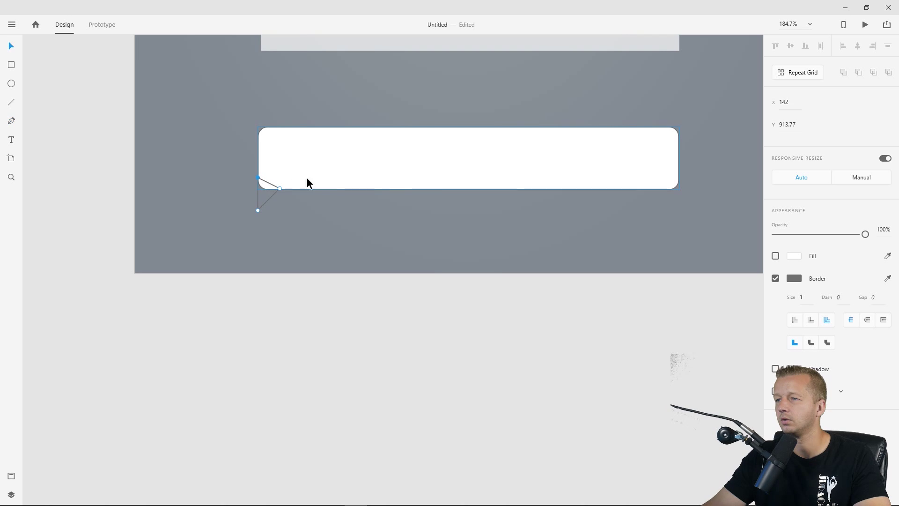
left_click(776, 278)
left_click(775, 255)
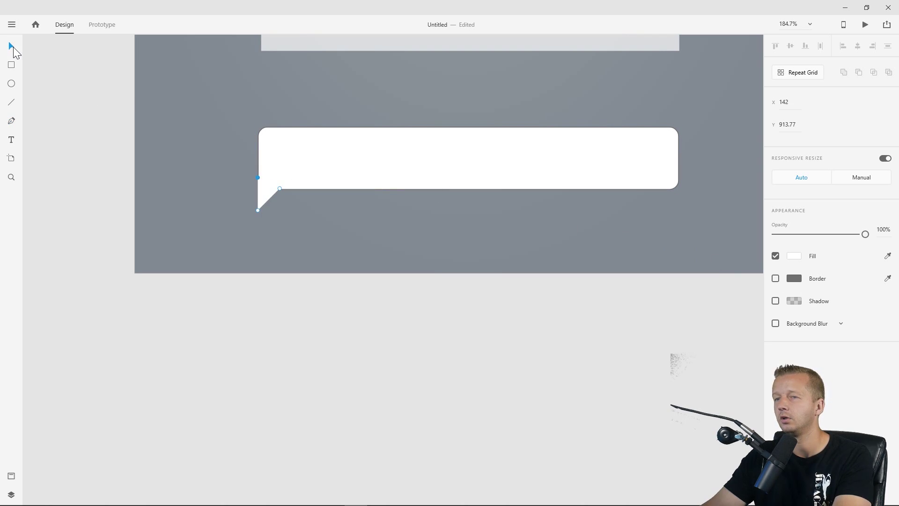
Move the tail slightly right so it hangs from the rectangle's bottom edge, inside the rounded corner.
key("Right")
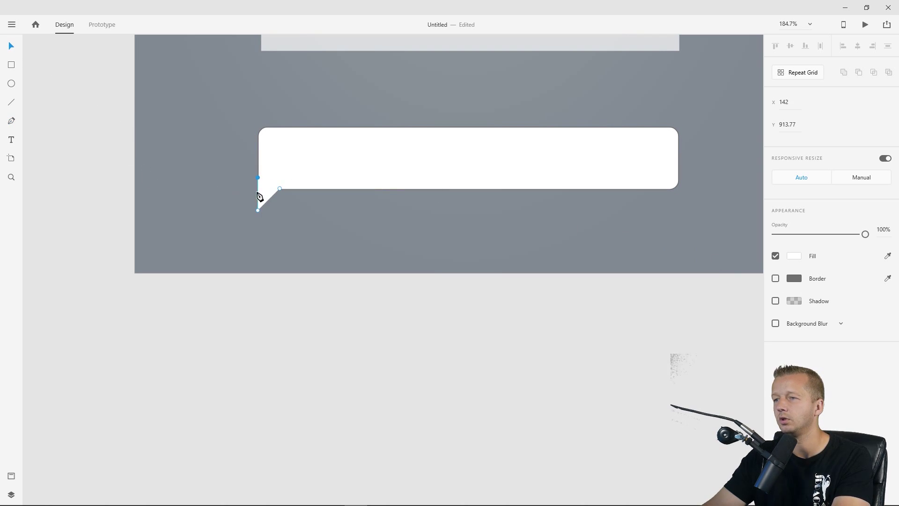
left_click(275, 216)
left_click(266, 200)
left_click(298, 327)
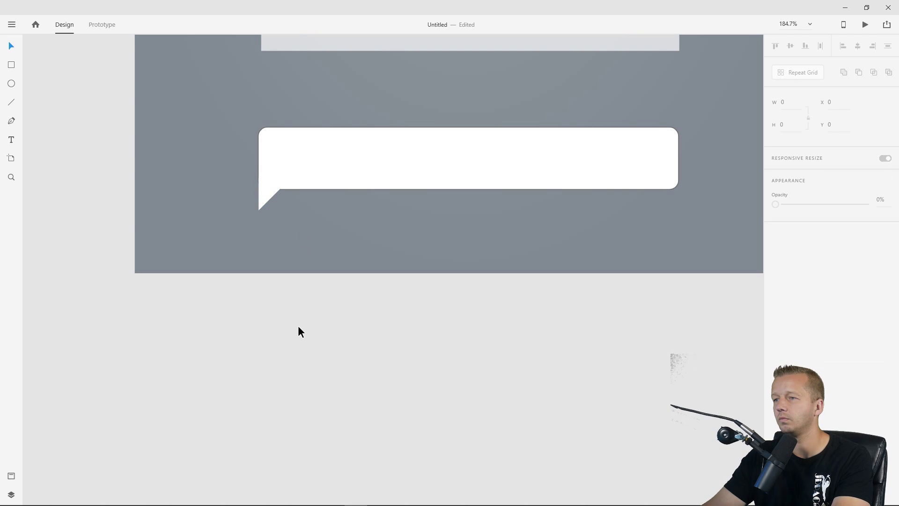
left_click(272, 194)
left_click(271, 223)
left_click_drag(267, 201, 278, 197)
left_click(322, 300)
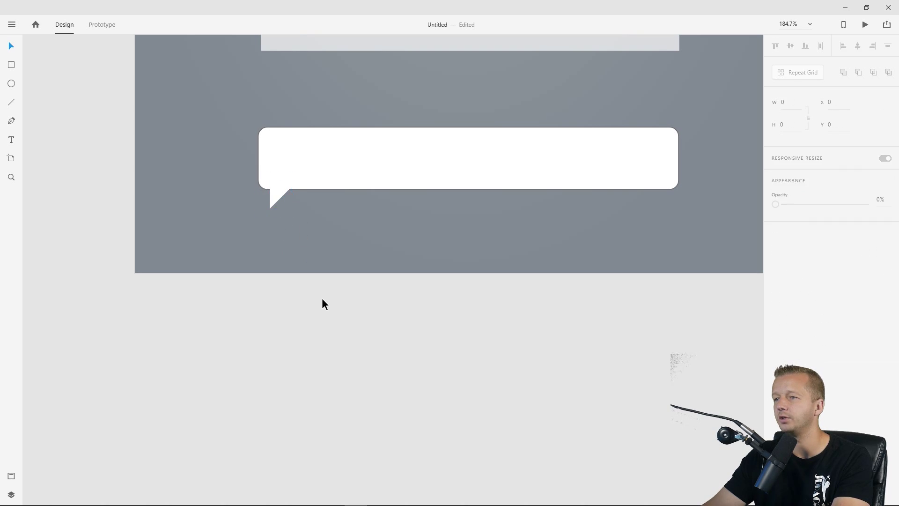
Select the rounded rectangle together with its tail and group them as one speech bubble.
scroll(424, 228, "down", 3)
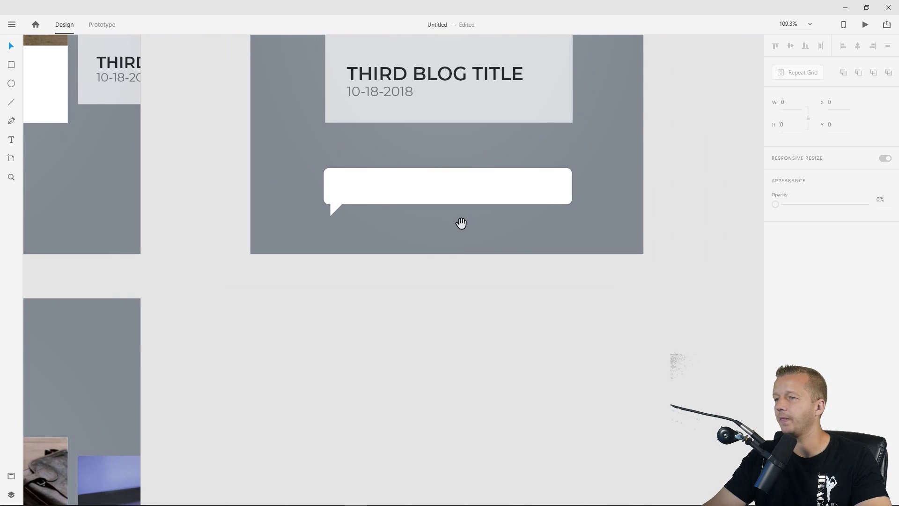
scroll(271, 277, "up", 2)
scroll(272, 277, "right", 2)
left_click(296, 263)
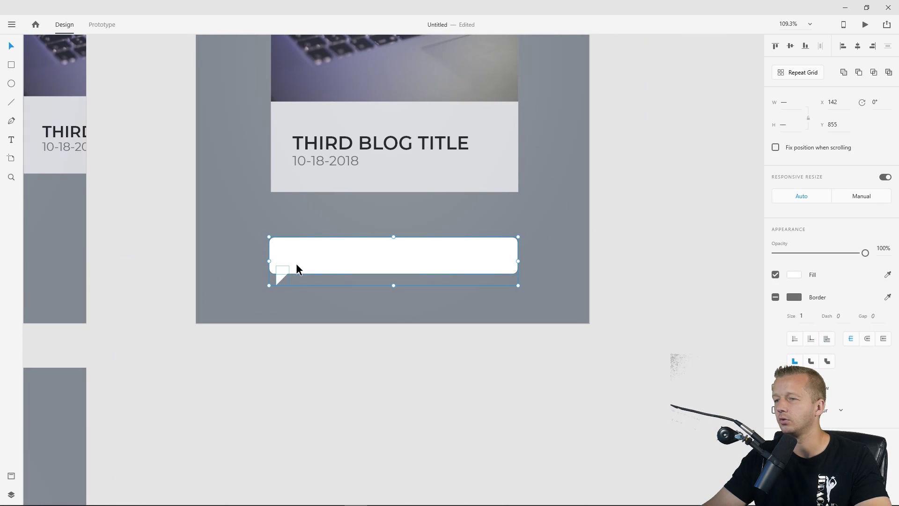
left_click(373, 352)
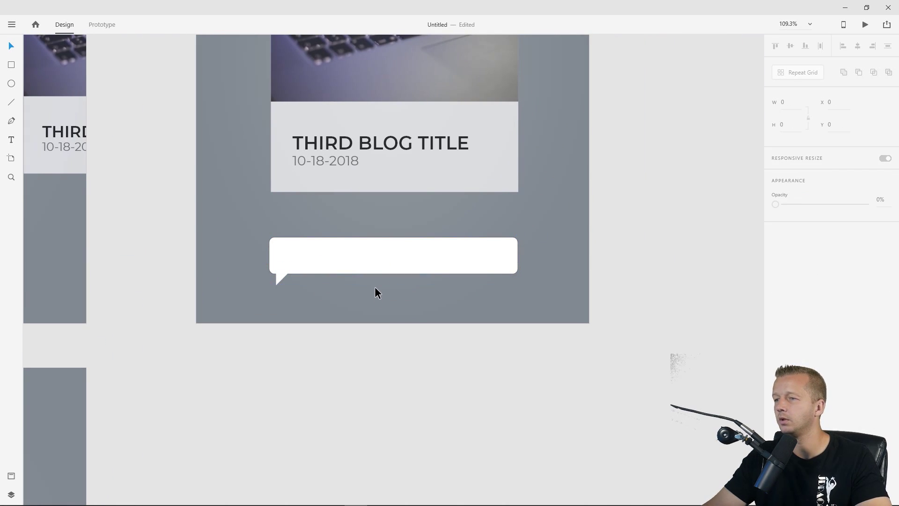
Add an area text box across the speech bubble reading "You have reached the end.".
scroll(375, 287, "down", 2)
left_click(11, 140)
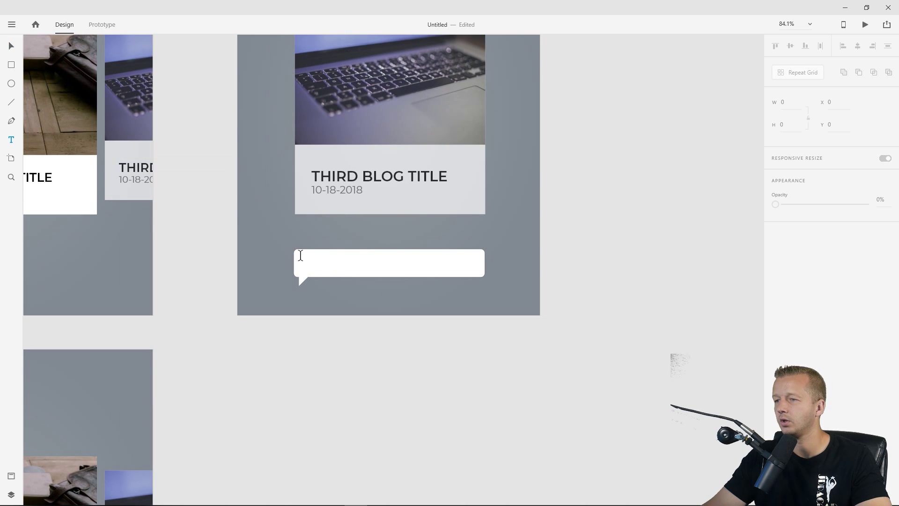
left_click_drag(301, 255, 490, 278)
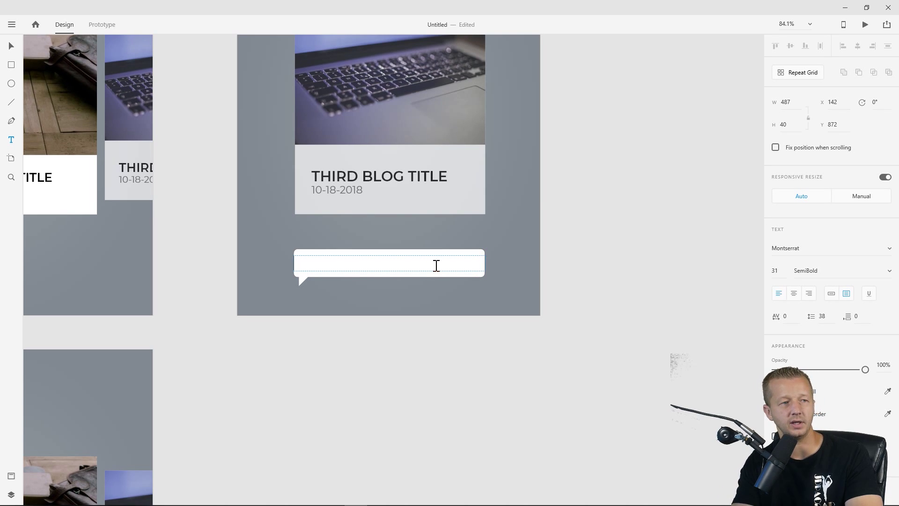
type("You have reac")
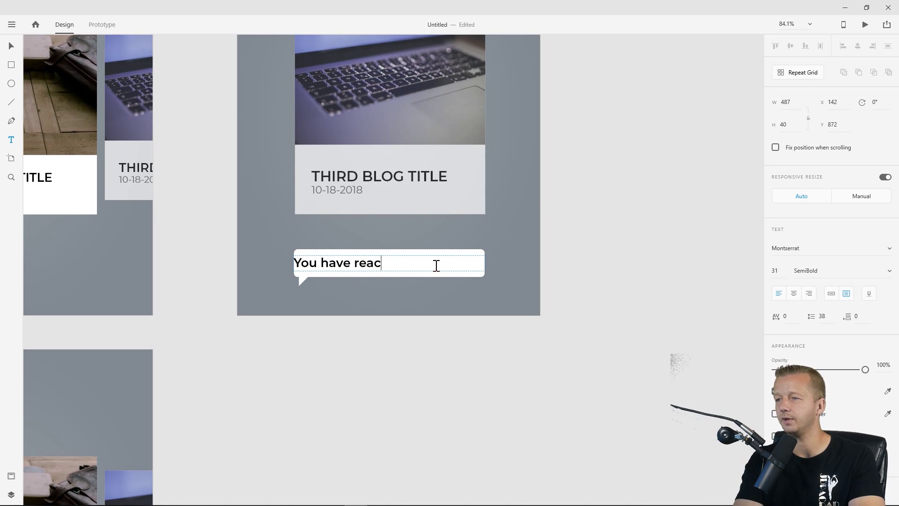
type("hed the end.")
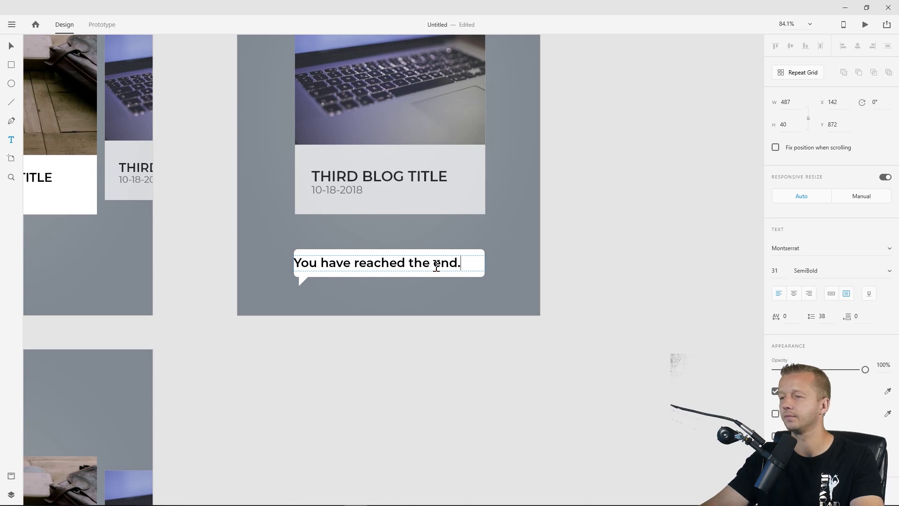
key("Escape")
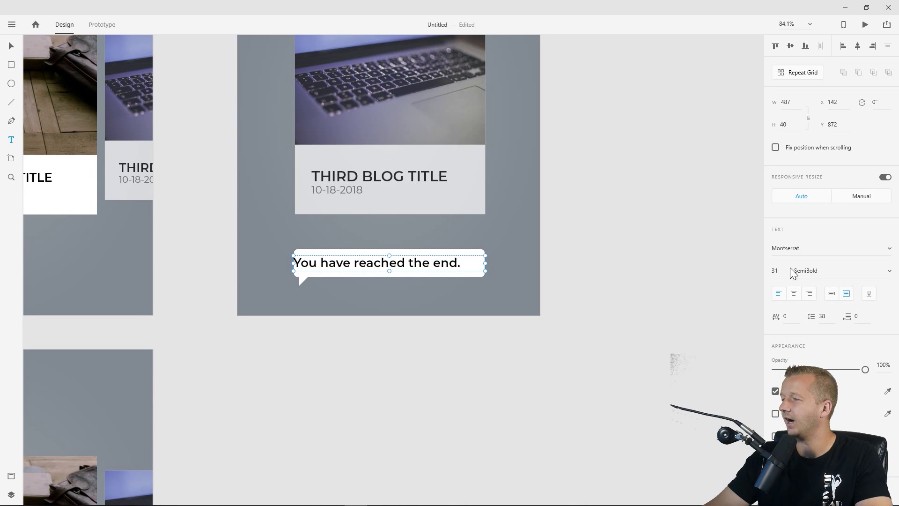
Set the font size of the speech bubble's message to 22.
left_click(783, 271)
key("Down")
key("Down")
key("Down")
key("Down")
key("Down")
key("Down")
key("Down")
key("Down")
key("Down")
key("Down")
key("Down")
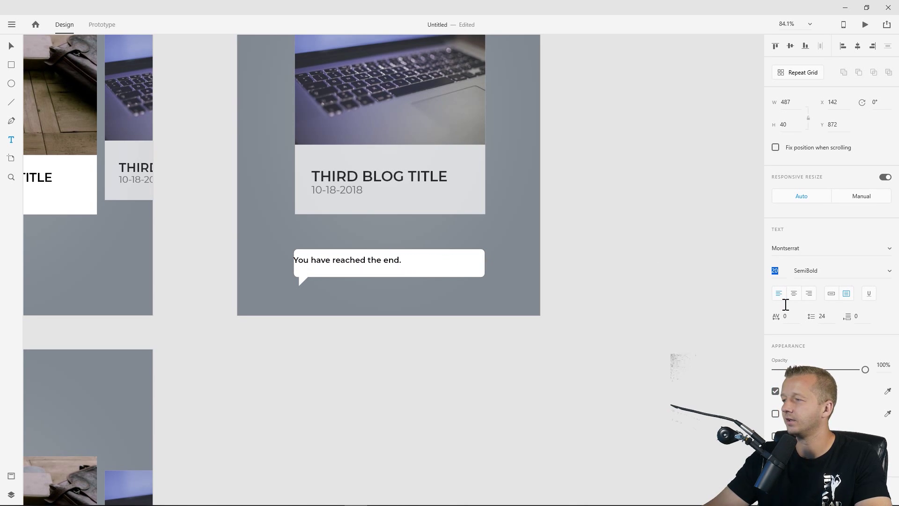
key("Up")
key("Up")
Change the message's font weight to Regular and inset the text within the bubble at about X 168, Y 876.
left_click(888, 274)
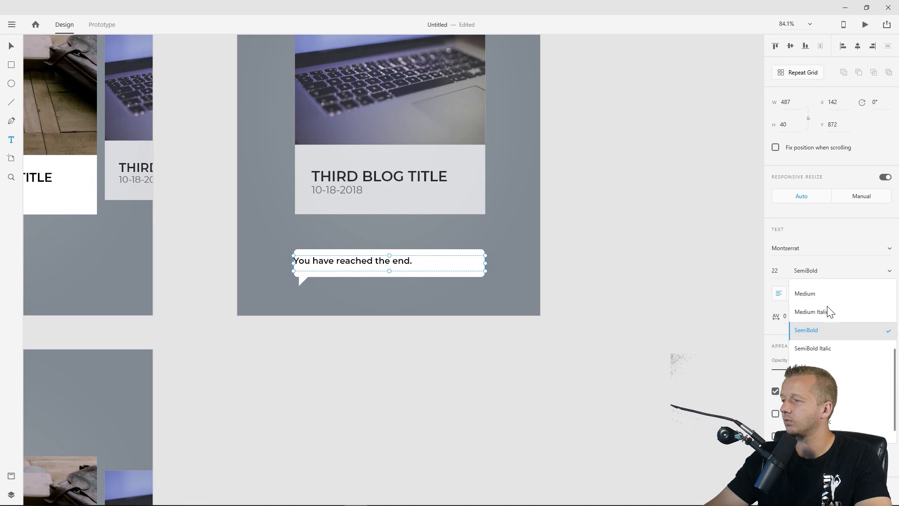
scroll(824, 311, "up", 2)
left_click(820, 311)
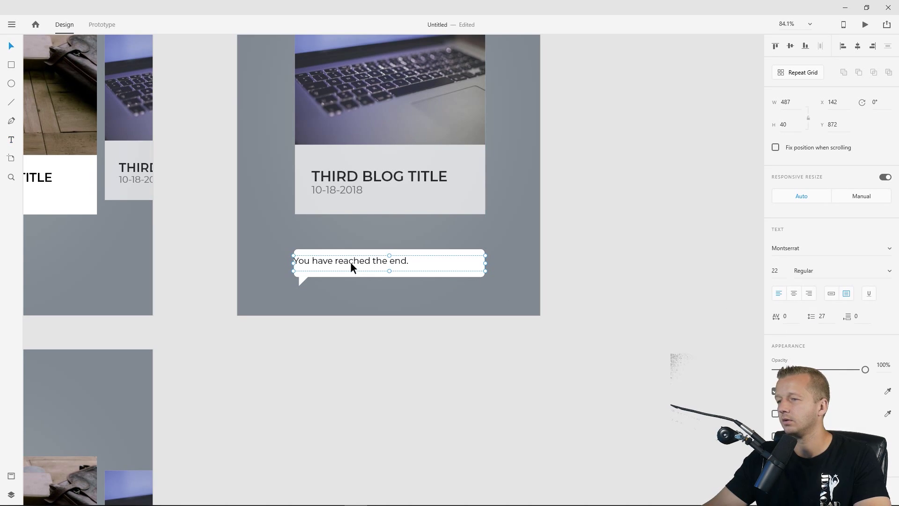
left_click_drag(350, 263, 359, 262)
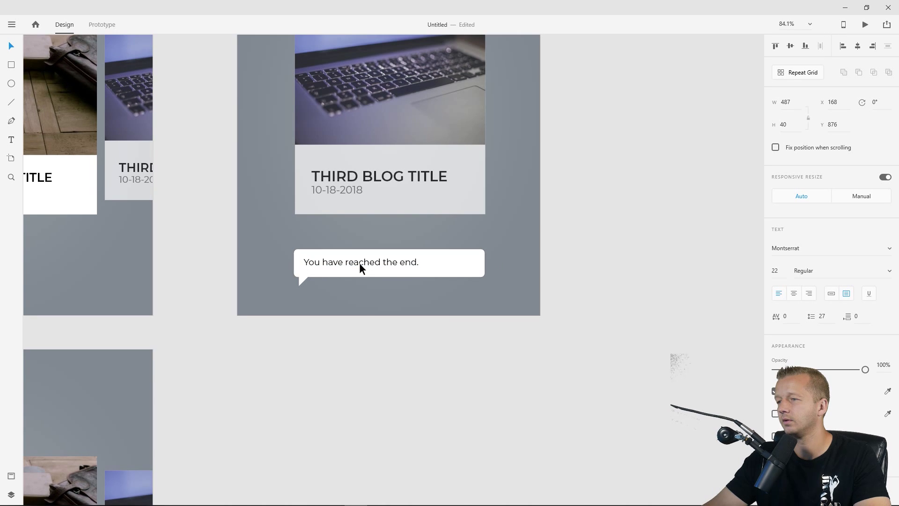
Extend the message to "You have reached the end of the gallery." and set its font size to 21.
double_click(412, 263)
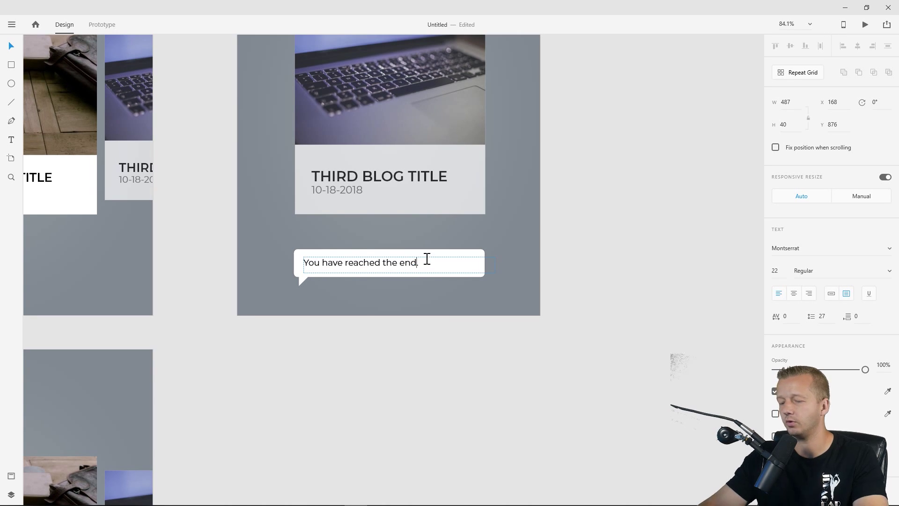
type("of the gallery")
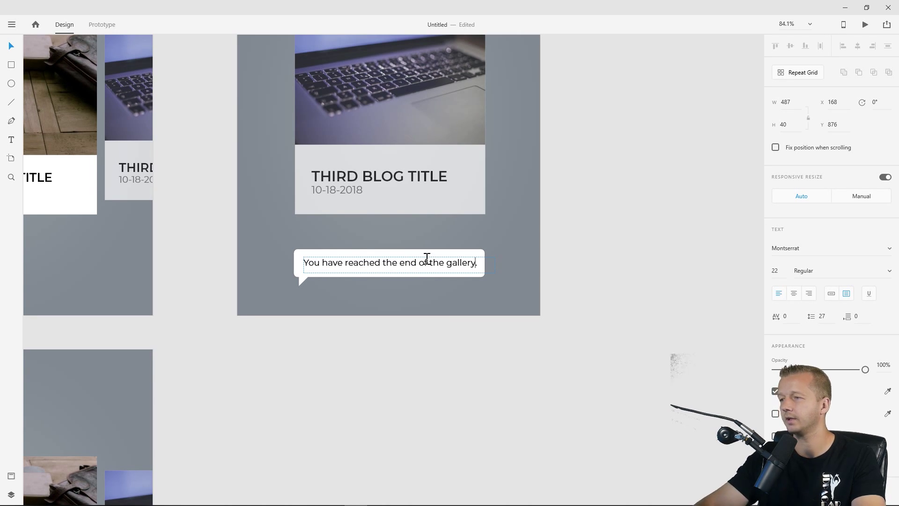
left_click(10, 46)
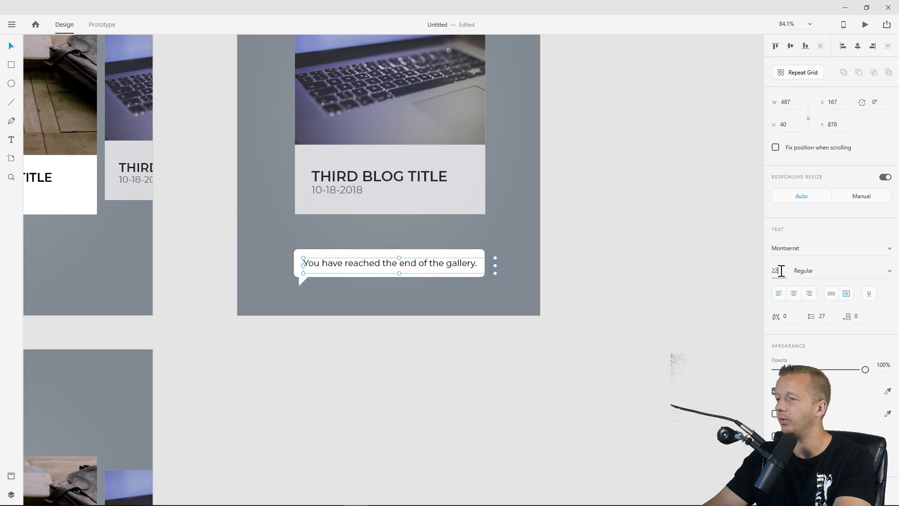
key("Down")
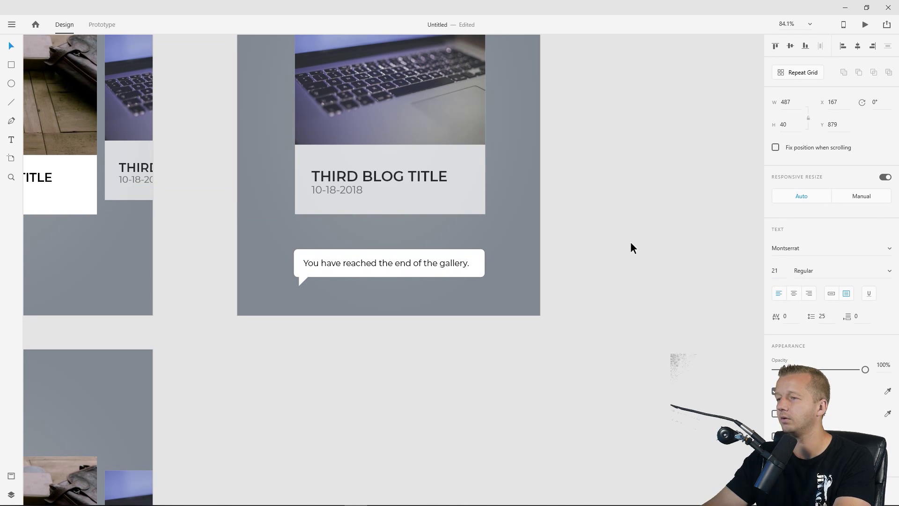
left_click(490, 253)
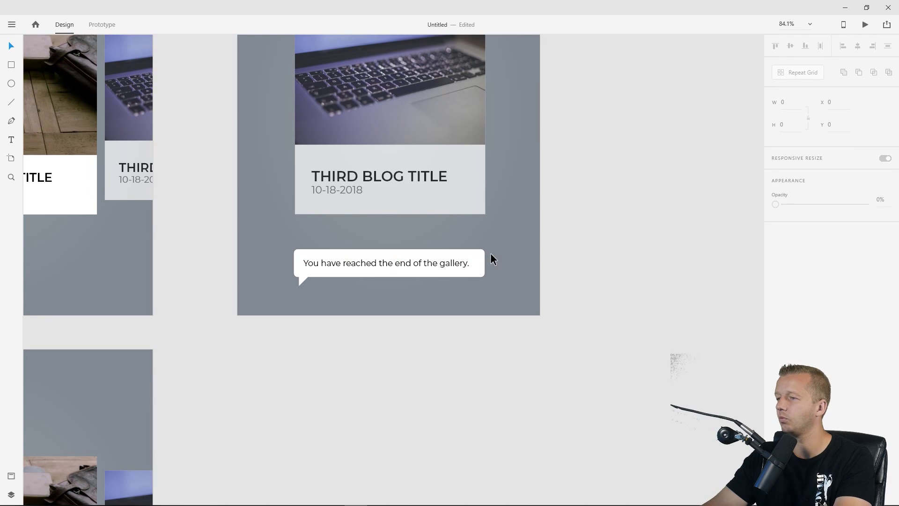
Remove the border from the bubble's rectangle and fill it with a lighter tint of the sampled artboard background, #B3B9BF.
left_click(479, 252)
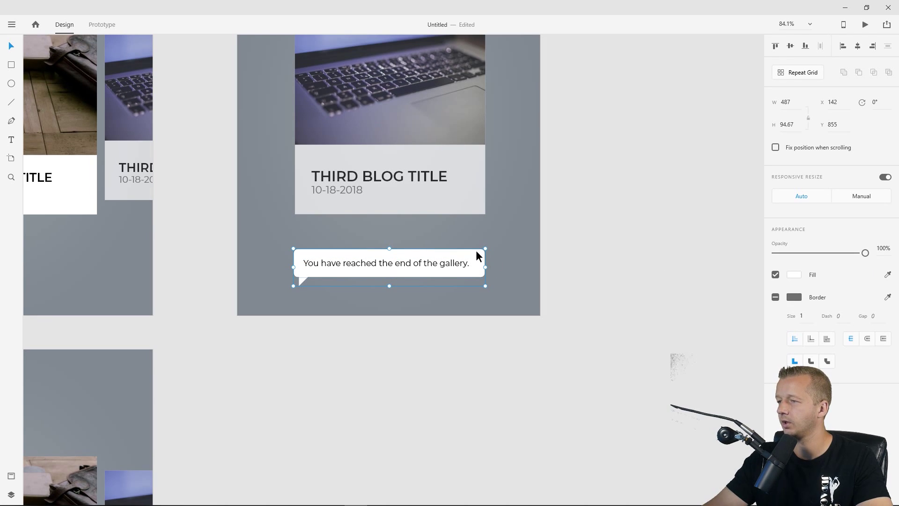
double_click(474, 253)
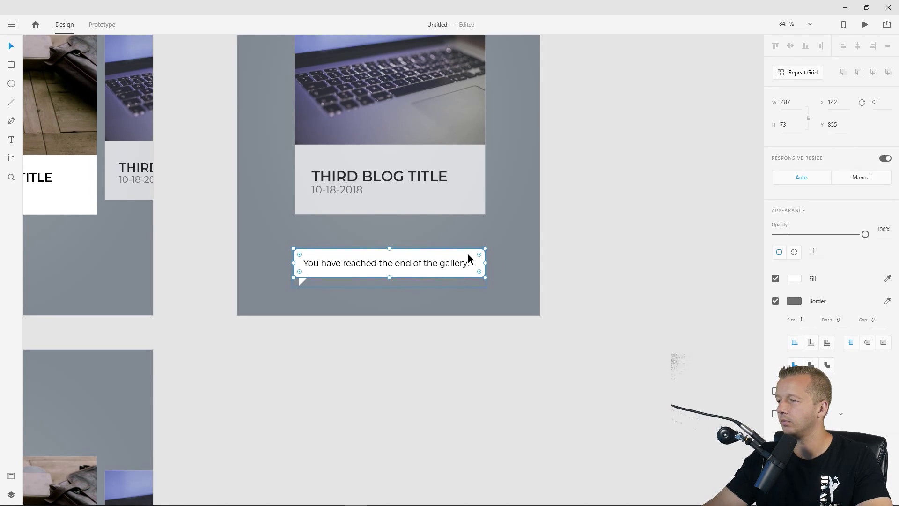
left_click(776, 301)
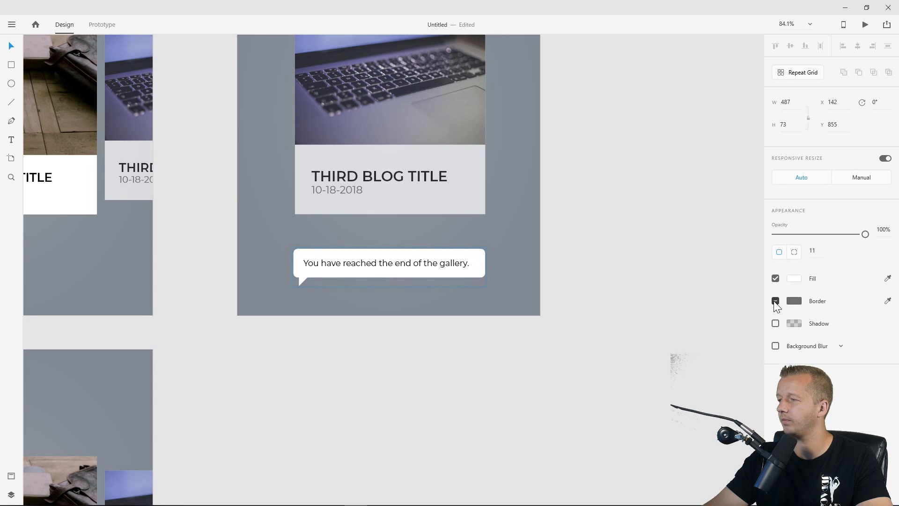
left_click(796, 279)
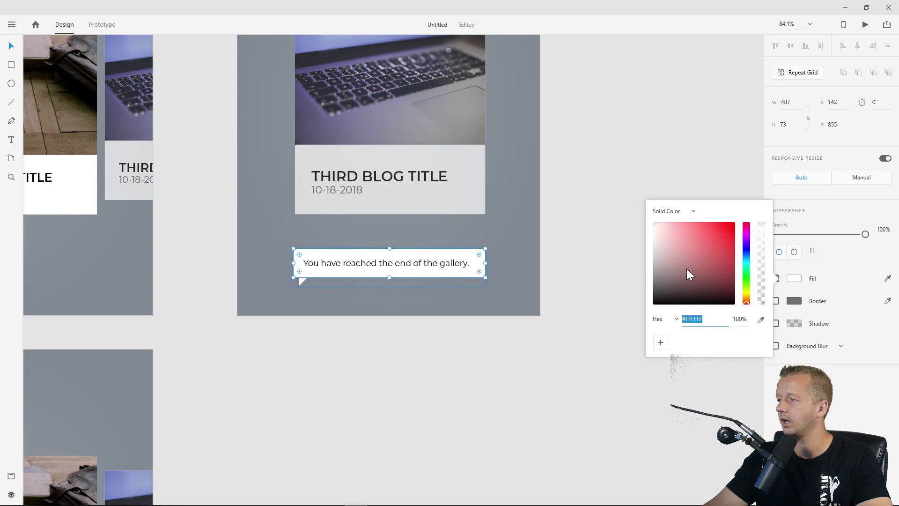
left_click(761, 320)
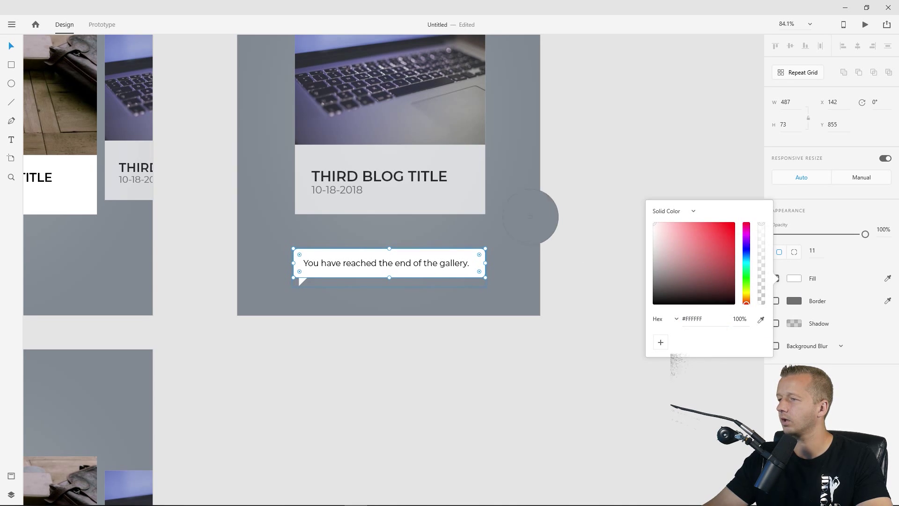
left_click(538, 216)
left_click_drag(673, 256, 659, 243)
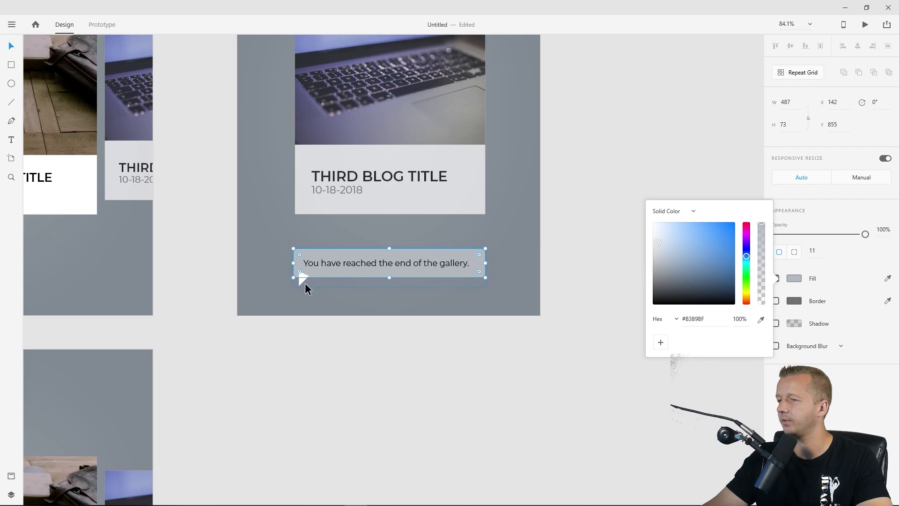
Save the bubble's fill color #B3B9BF as a swatch and apply it to the bubble's triangular tail.
left_click(702, 319)
left_click(661, 342)
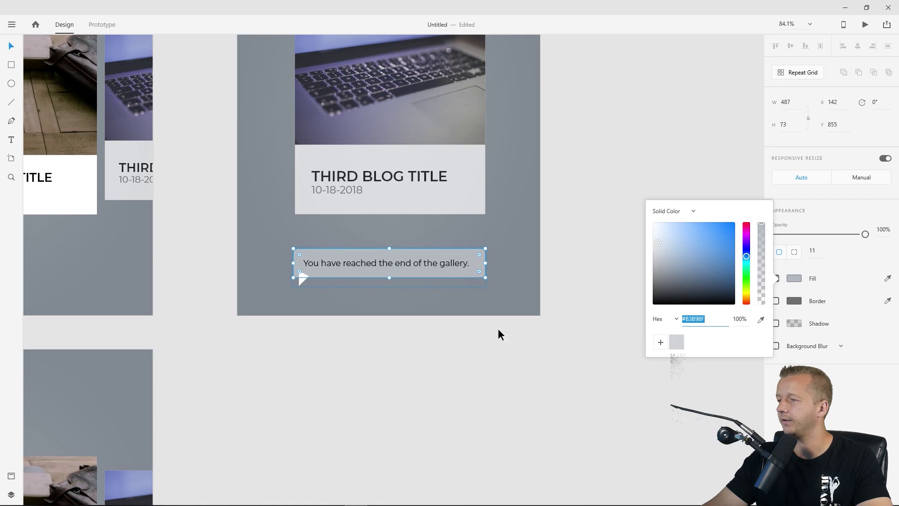
left_click(302, 280)
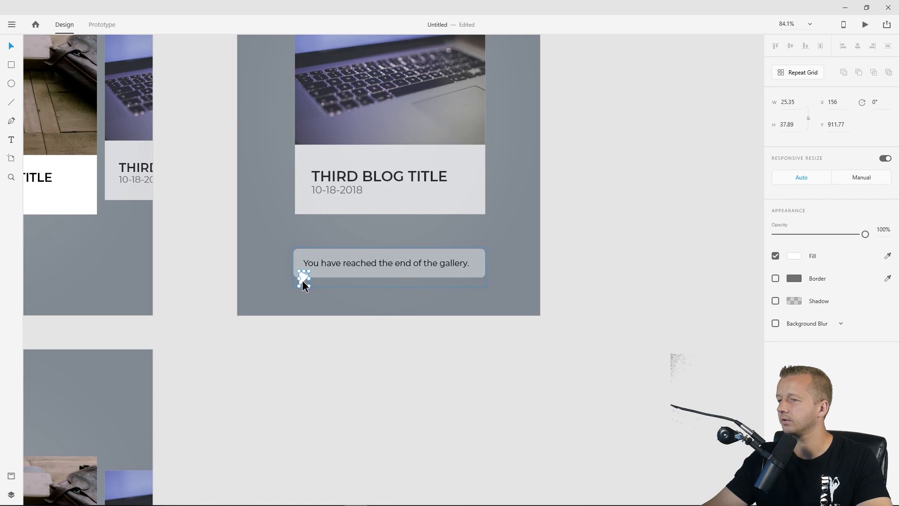
left_click(796, 258)
left_click(670, 319)
left_click(493, 361)
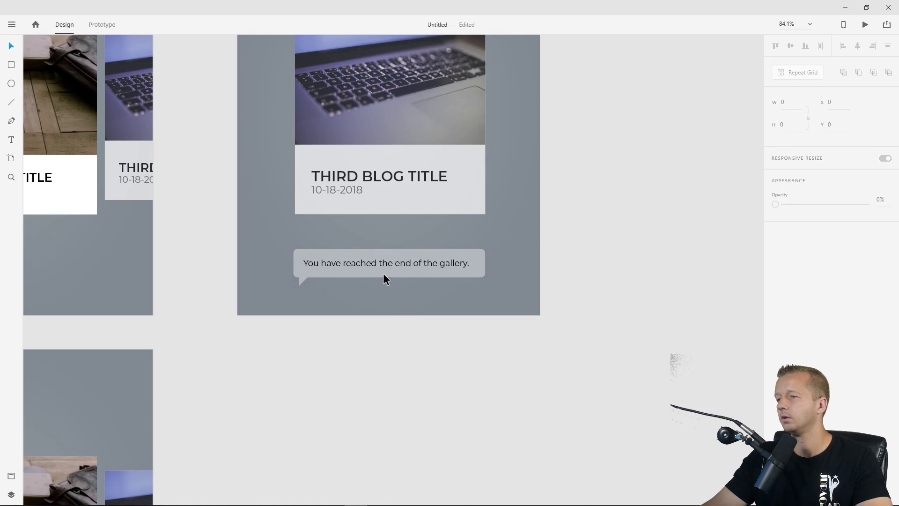
Change the fill color of the bubble's "You have reached the end of the gallery." message to white.
left_click(383, 274)
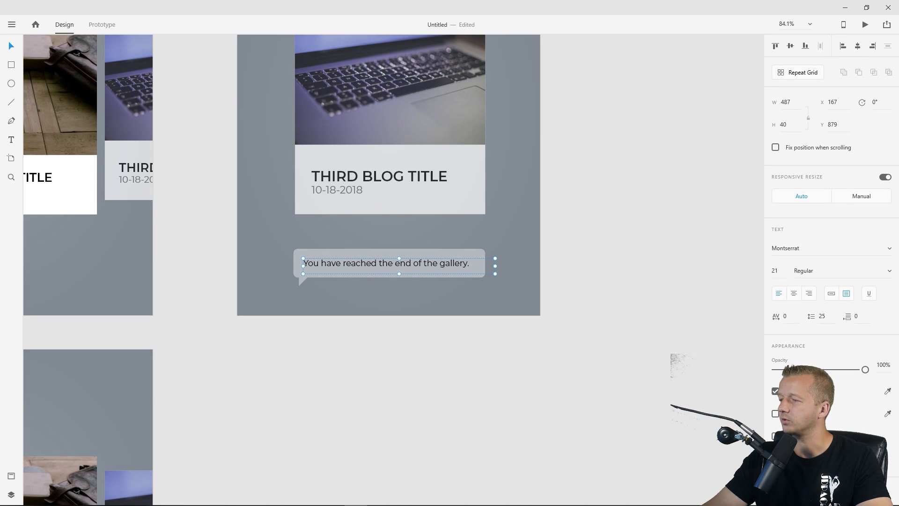
left_click(797, 391)
left_click(655, 338)
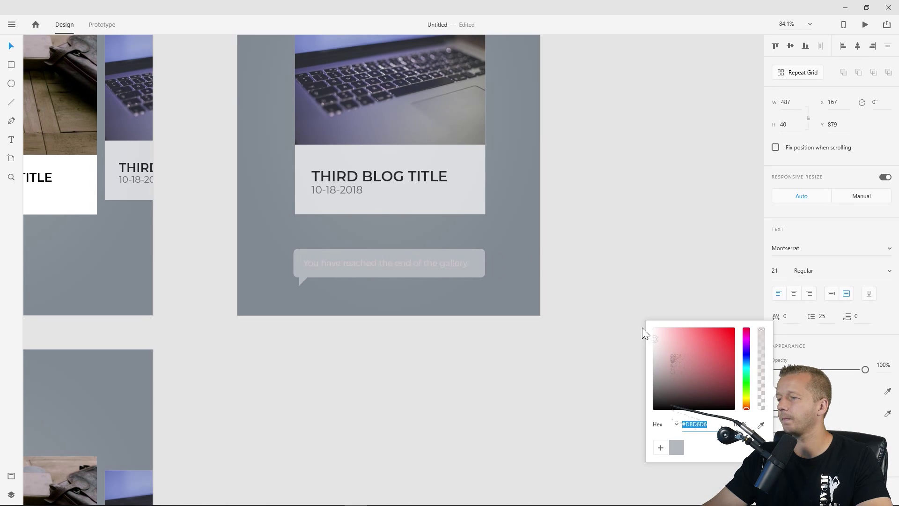
left_click(632, 168)
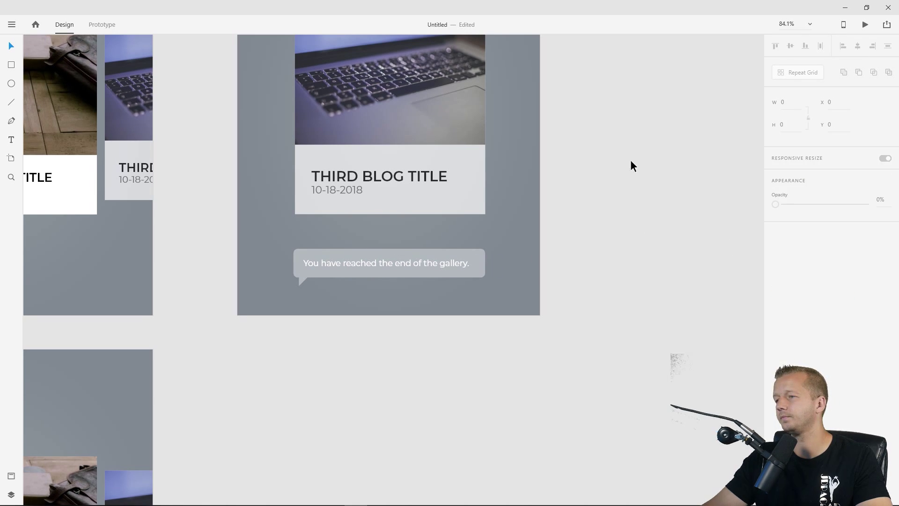
left_click(479, 255)
left_click(573, 209)
Group the message text, rounded rectangle and tail of the speech bubble on the iPad – 3 artboard.
scroll(577, 210, "up", 5)
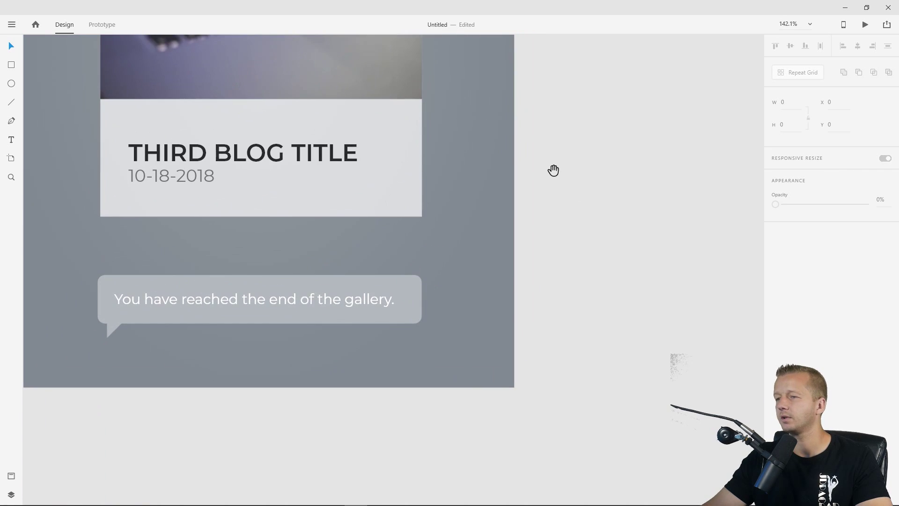
scroll(566, 179, "down", 6)
left_click_drag(590, 161, 575, 247)
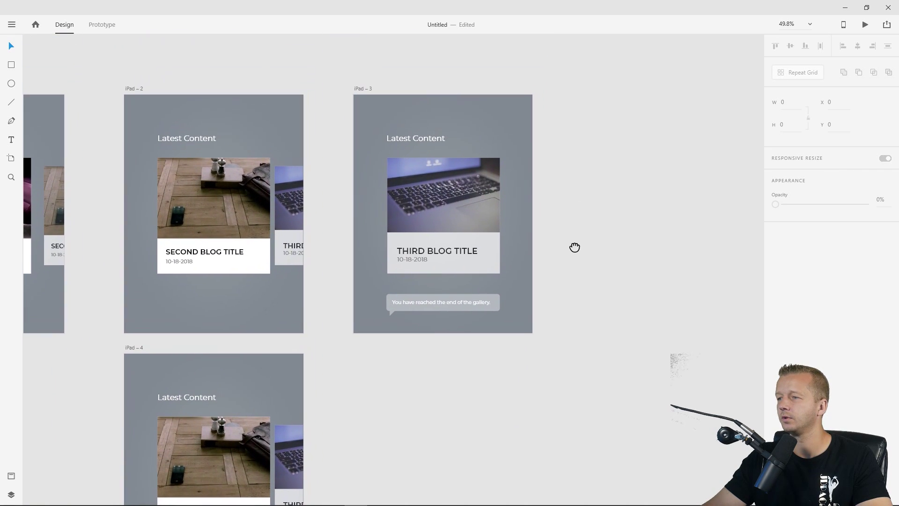
scroll(401, 330, "up", 2)
scroll(380, 328, "up", 4)
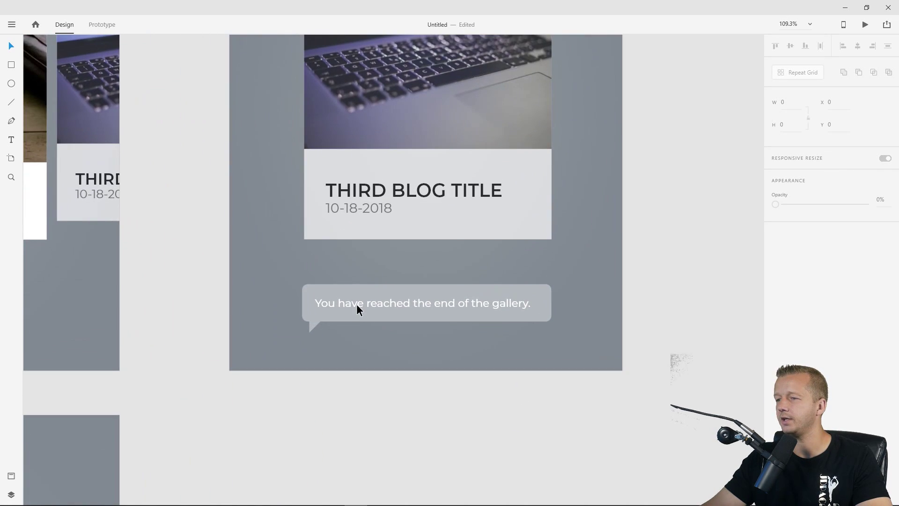
left_click(356, 304)
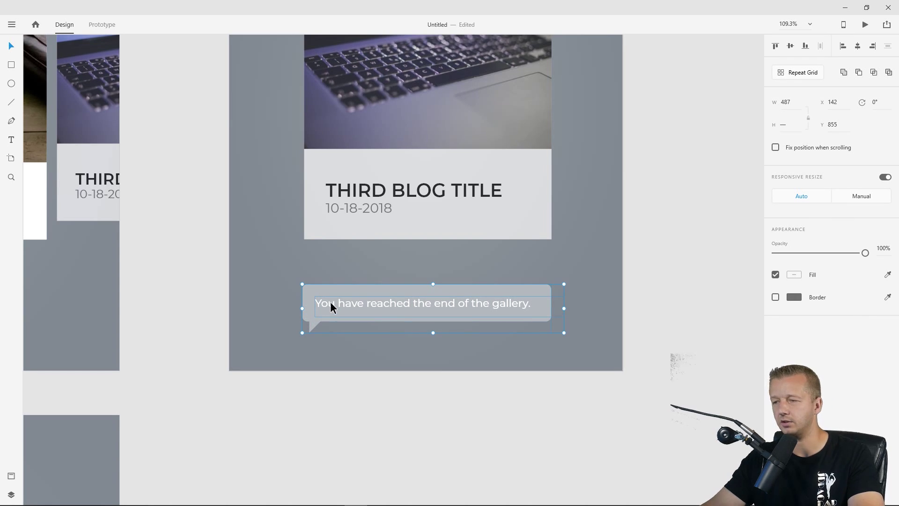
key("ctrl+g")
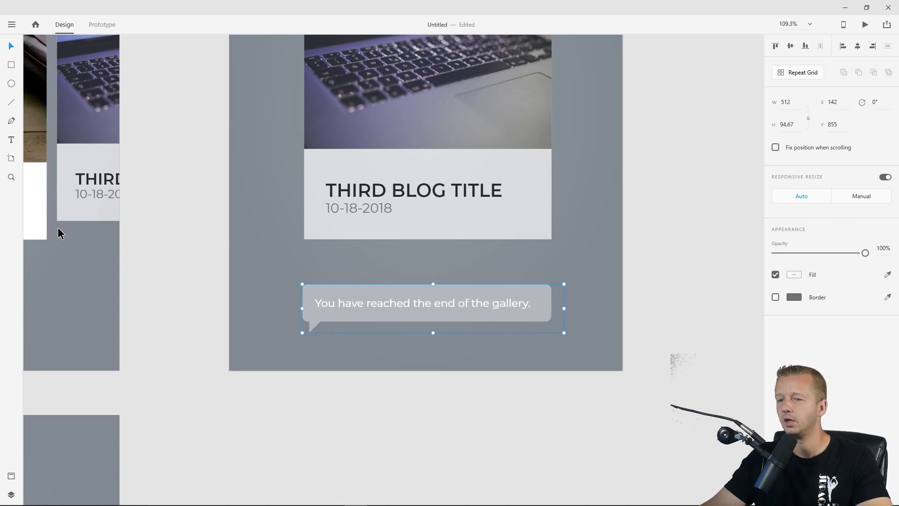
Rename the speech bubble's group as toast.
left_click(12, 495)
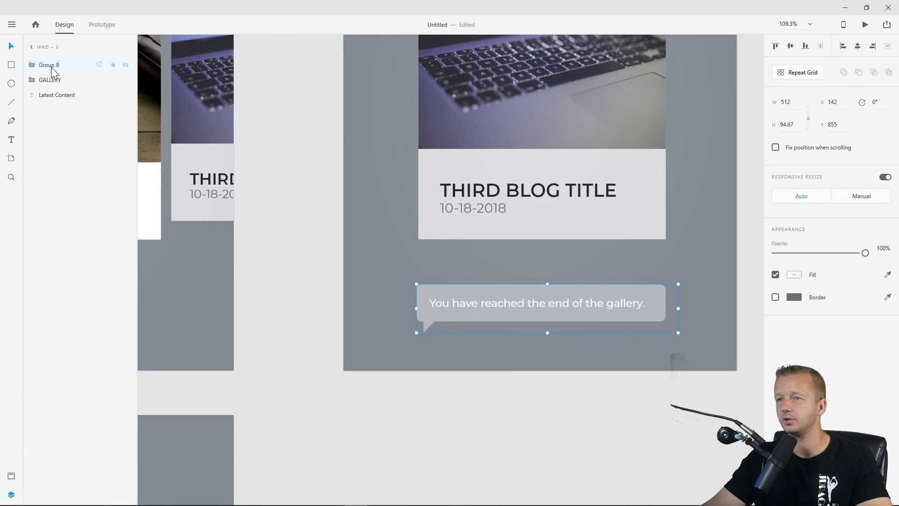
double_click(51, 66)
type("toast")
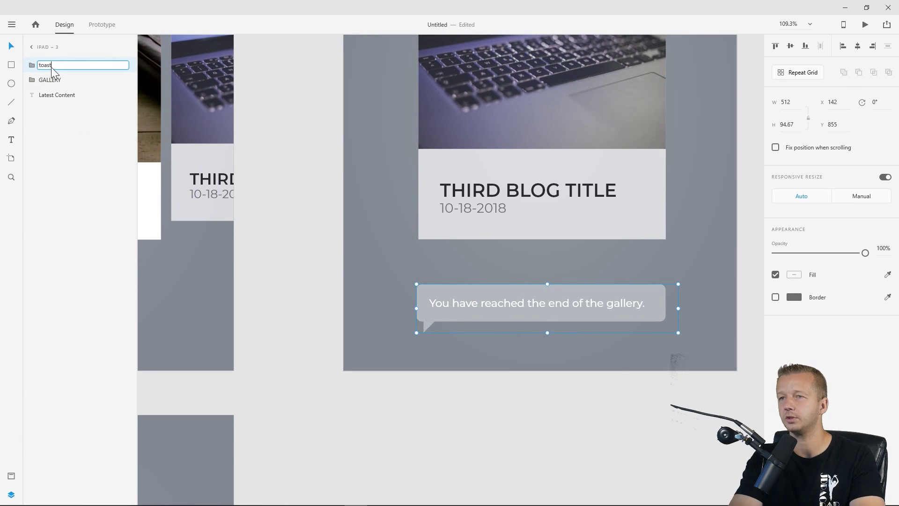
key("Return")
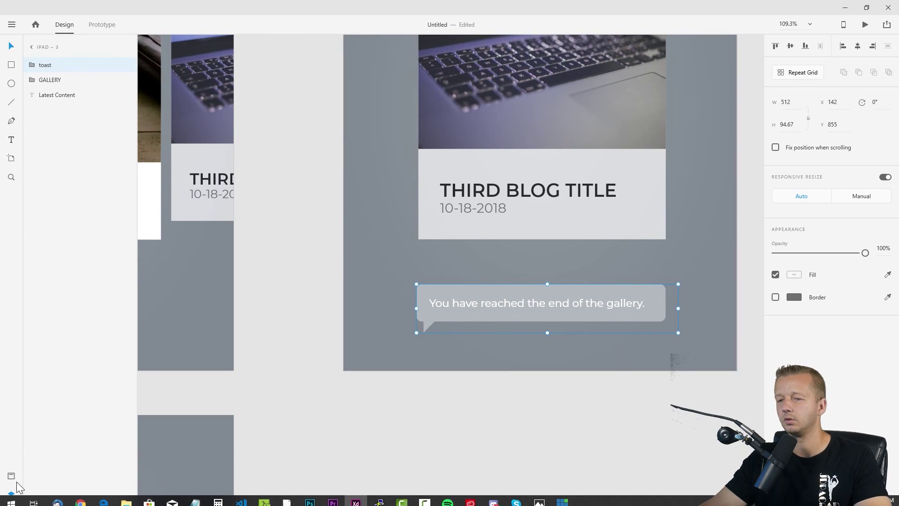
left_click(11, 495)
left_click(318, 443)
Duplicate the iPad – 3 artboard with its visible toast, placing the copy beside the original.
scroll(470, 406, "down", 3)
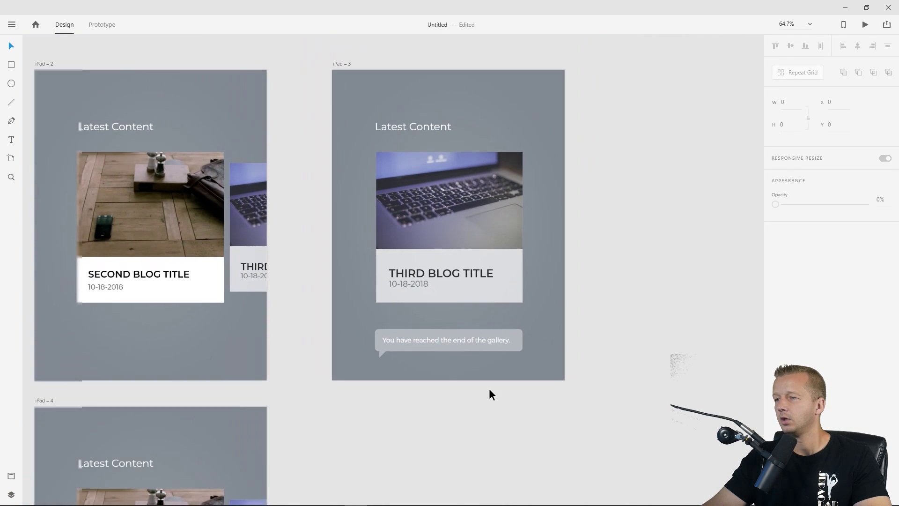
scroll(490, 392, "right", 2)
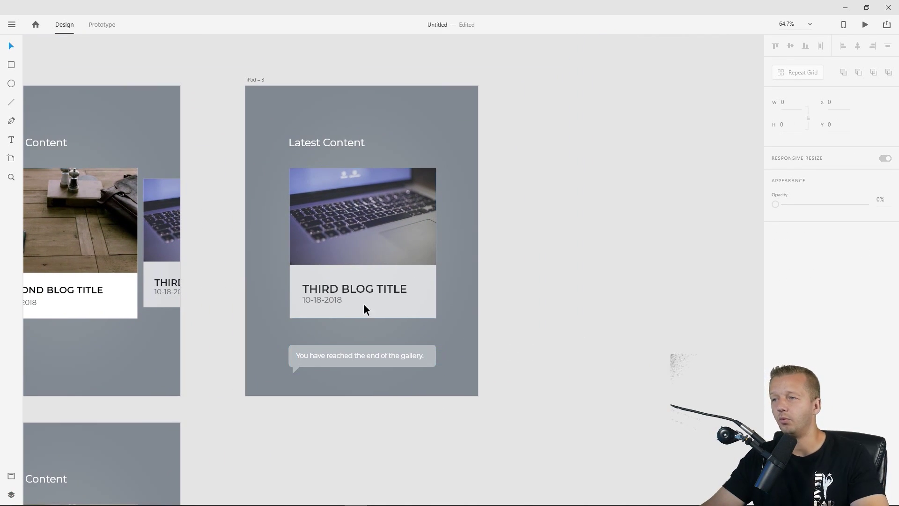
left_click(257, 84)
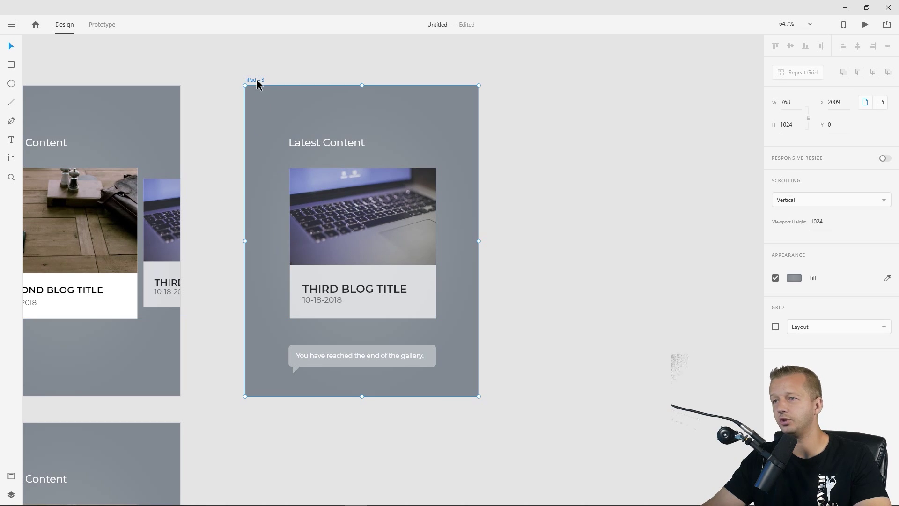
key("ctrl+d")
left_click_drag(444, 133, 325, 126)
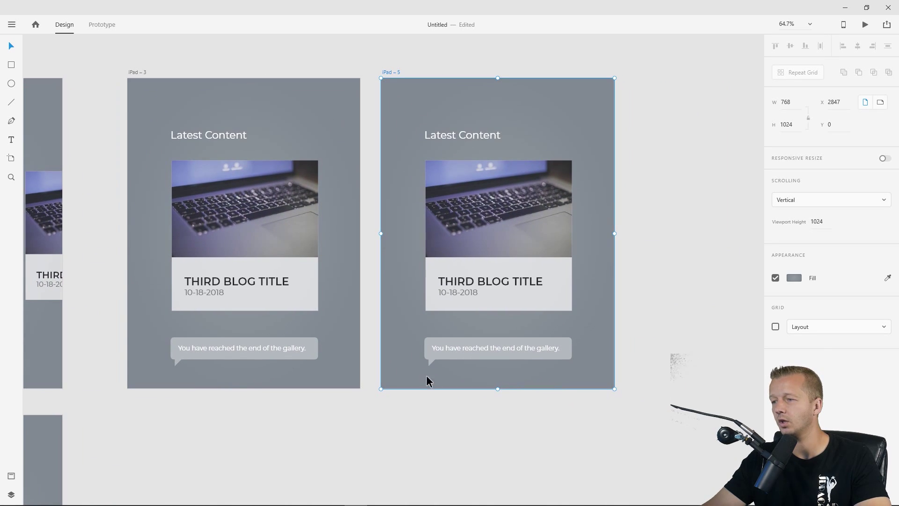
Move the toast on iPad – 3 straight down to about Y 918 and set its opacity to 0%.
left_click(499, 356)
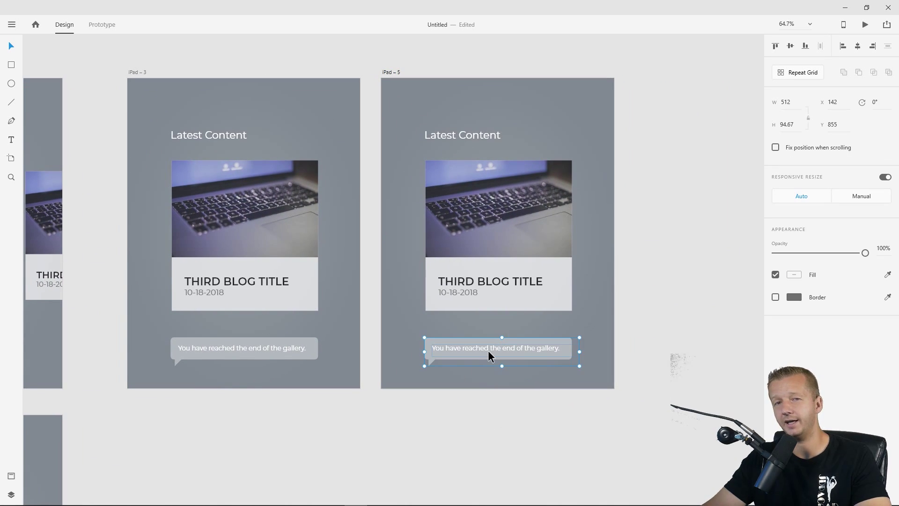
left_click(254, 351)
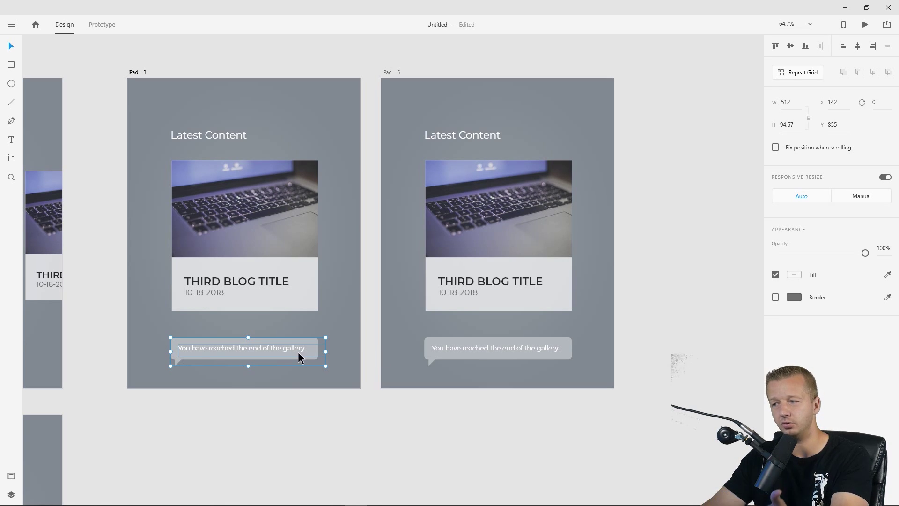
left_click(505, 349)
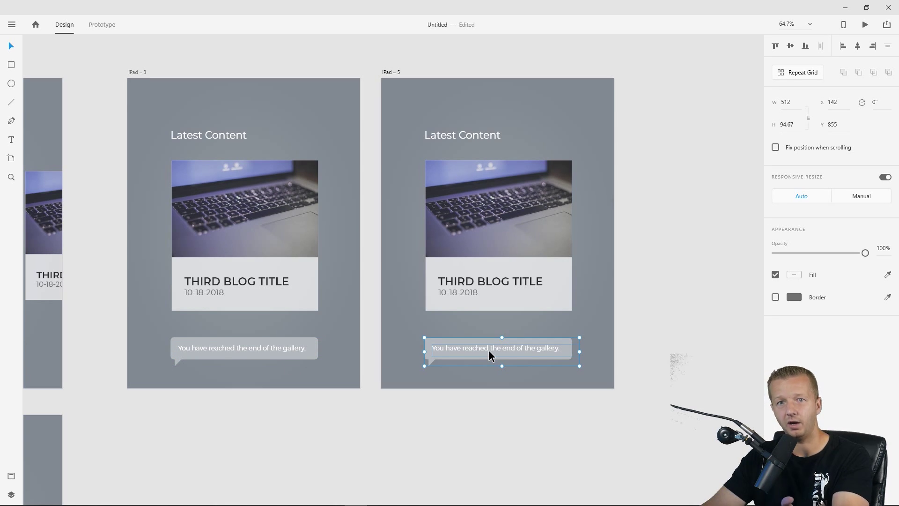
left_click(285, 355)
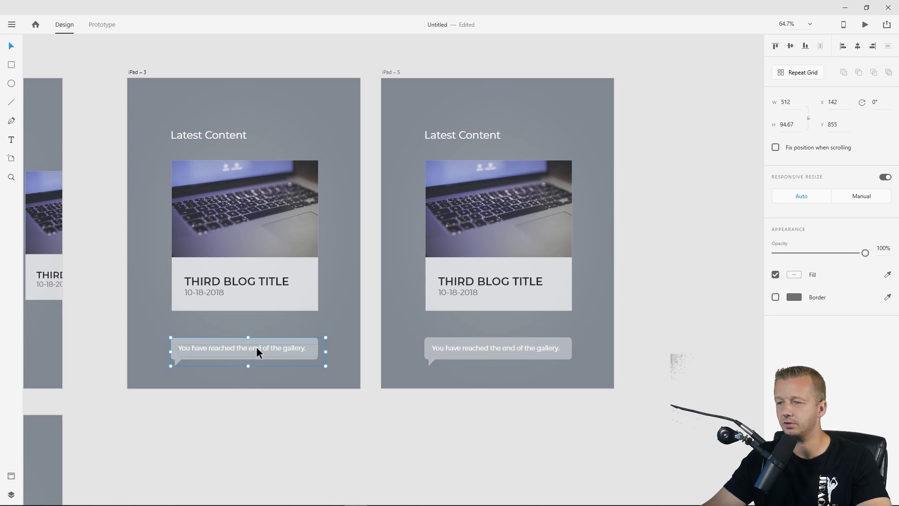
left_click_drag(257, 346, 257, 366)
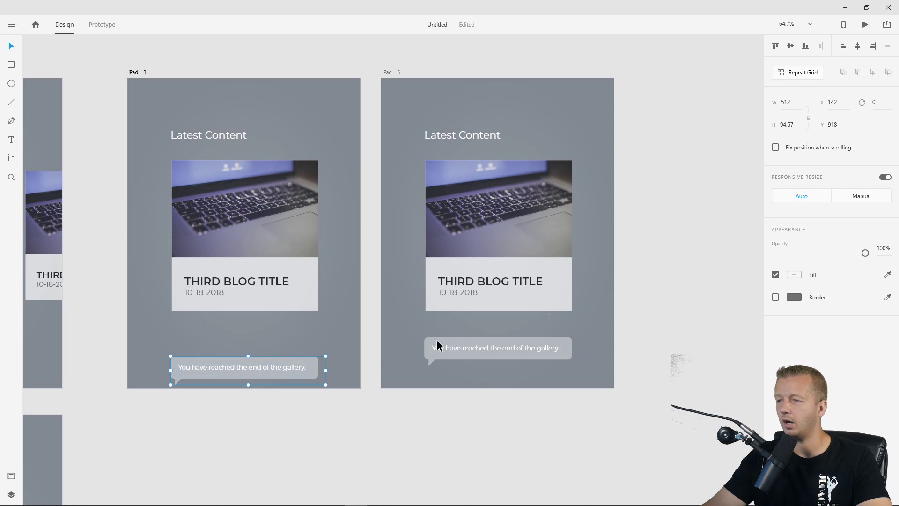
left_click_drag(865, 253, 765, 255)
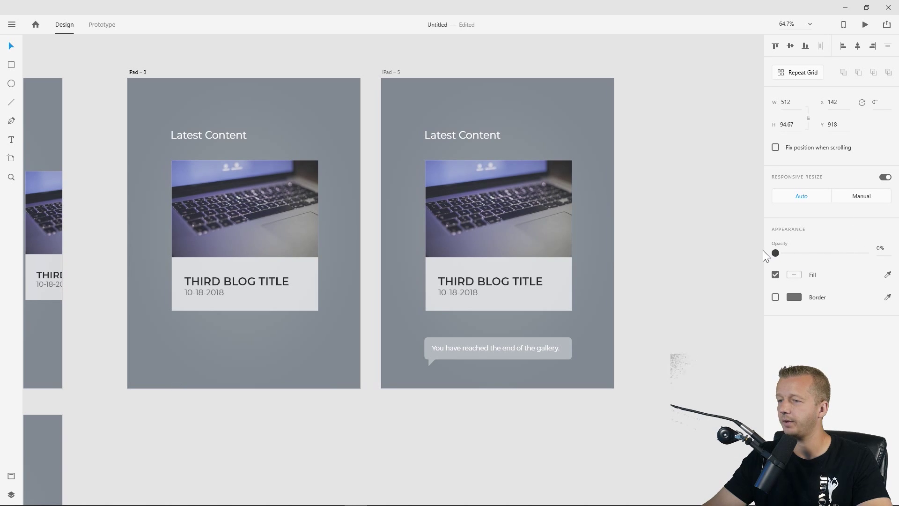
left_click(416, 425)
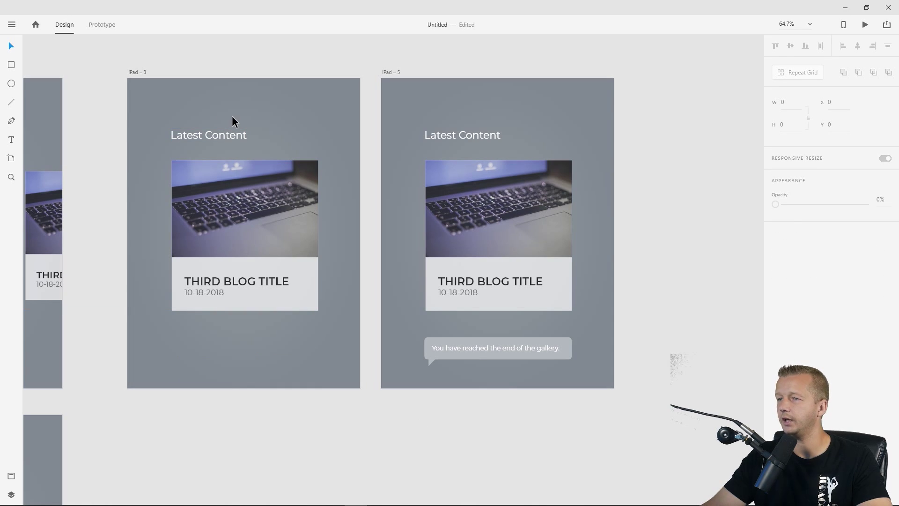
Duplicate the iPad – 3 artboard with its transparent toast, placing the copy after iPad – 5.
left_click(140, 73)
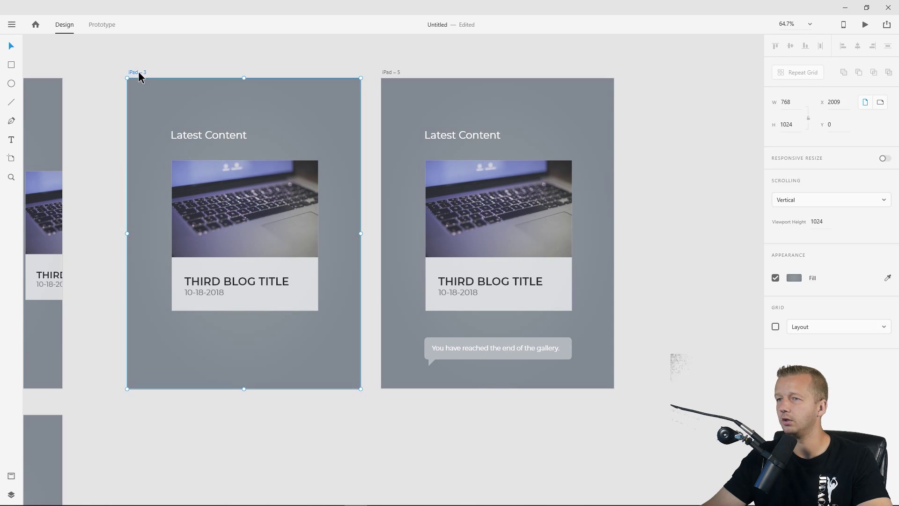
key("ctrl+d")
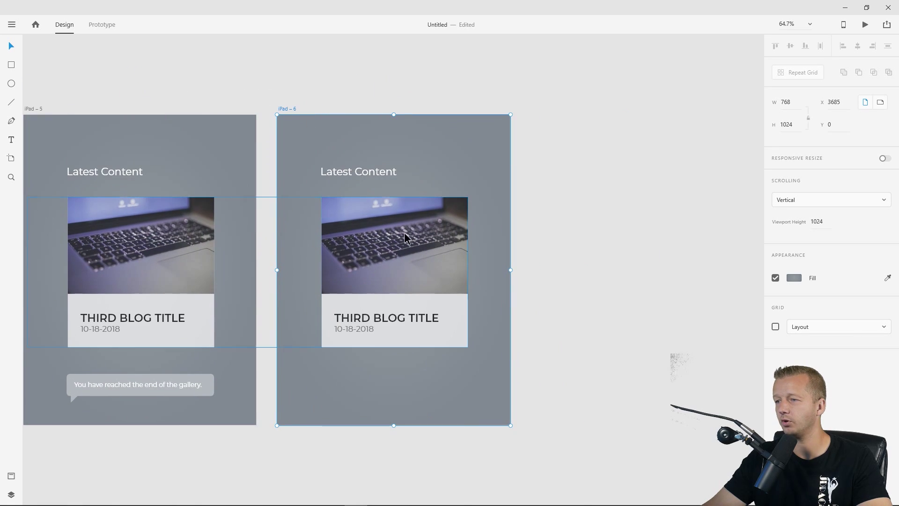
left_click(564, 211)
left_click_drag(218, 75, 480, 59)
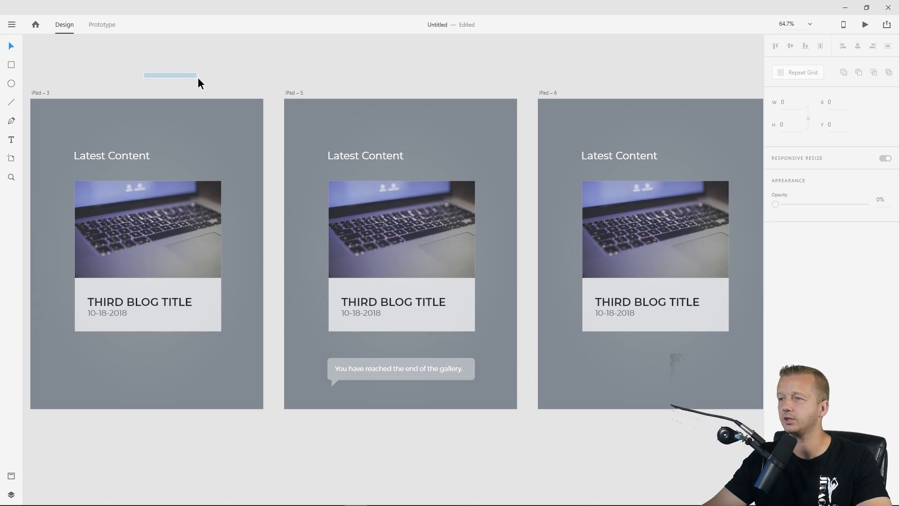
left_click_drag(203, 74, 257, 79)
Link the iPad – 3 artboard to iPad – 5 with a Time trigger, 0 s delay, Auto-Animate and 0.6 s duration.
scroll(221, 72, "down", 3)
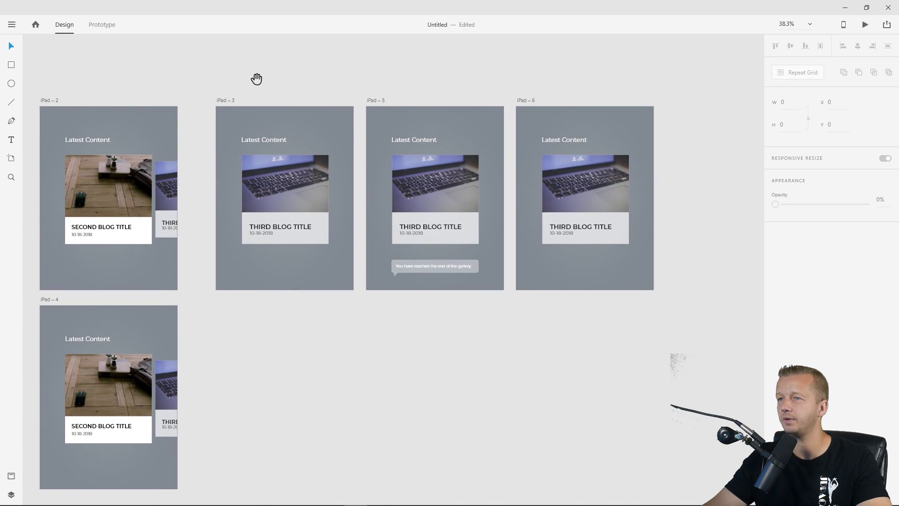
left_click(101, 24)
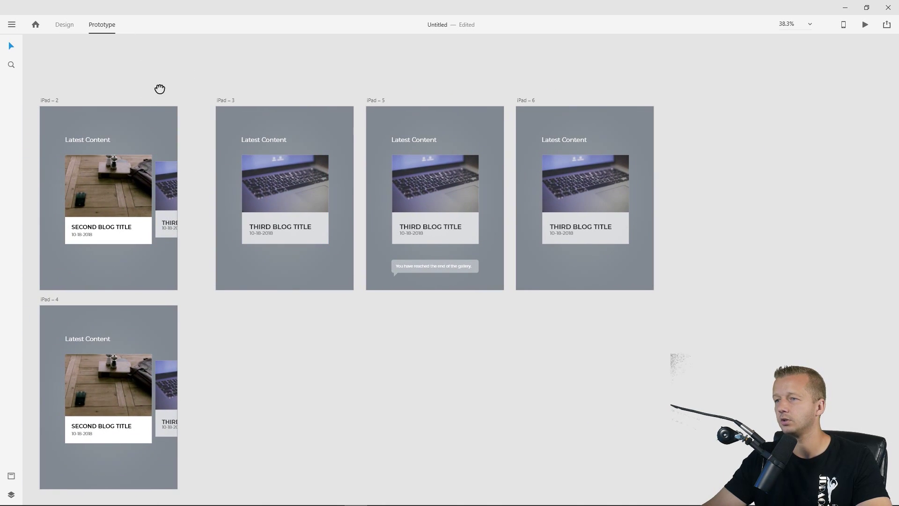
left_click_drag(161, 89, 243, 106)
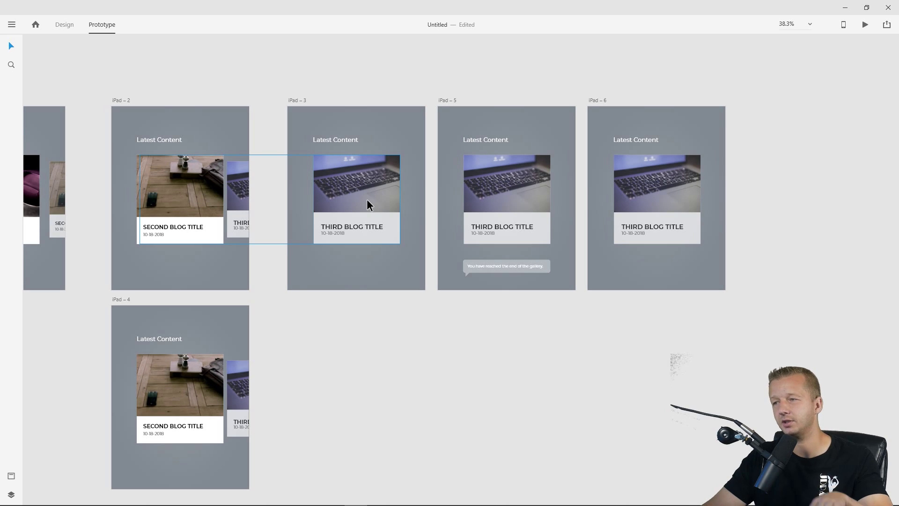
left_click(330, 119)
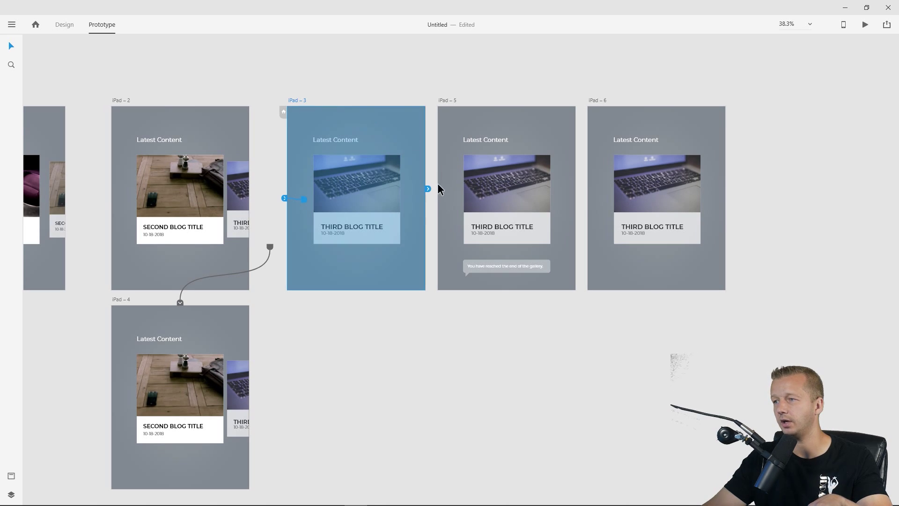
left_click_drag(428, 189, 440, 203)
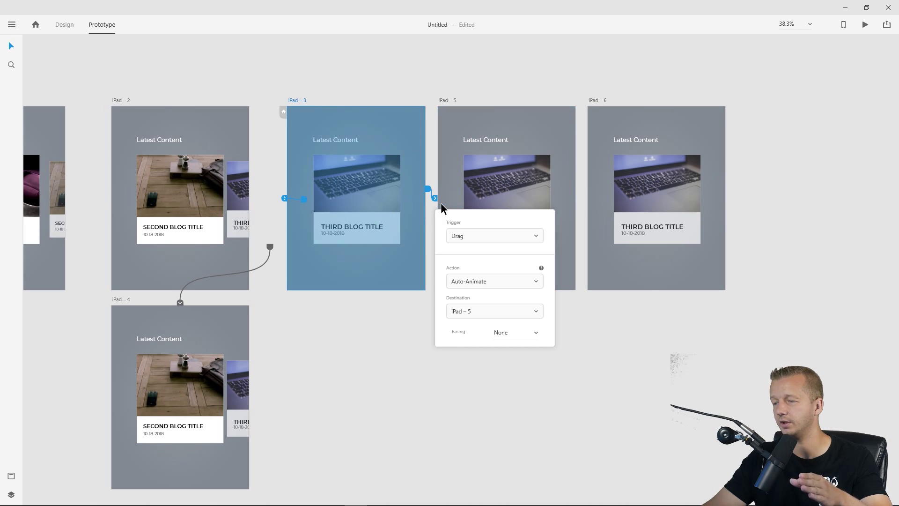
left_click(472, 240)
left_click(472, 288)
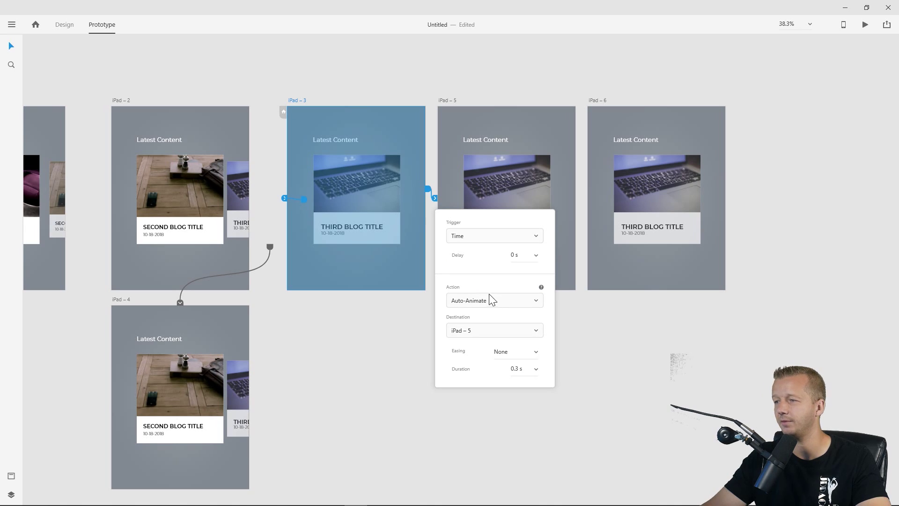
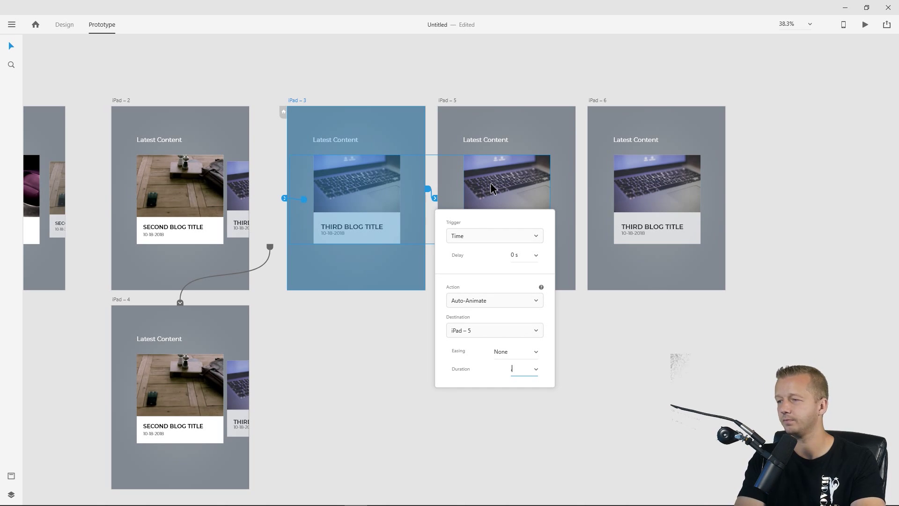
key("Return")
left_click(487, 87)
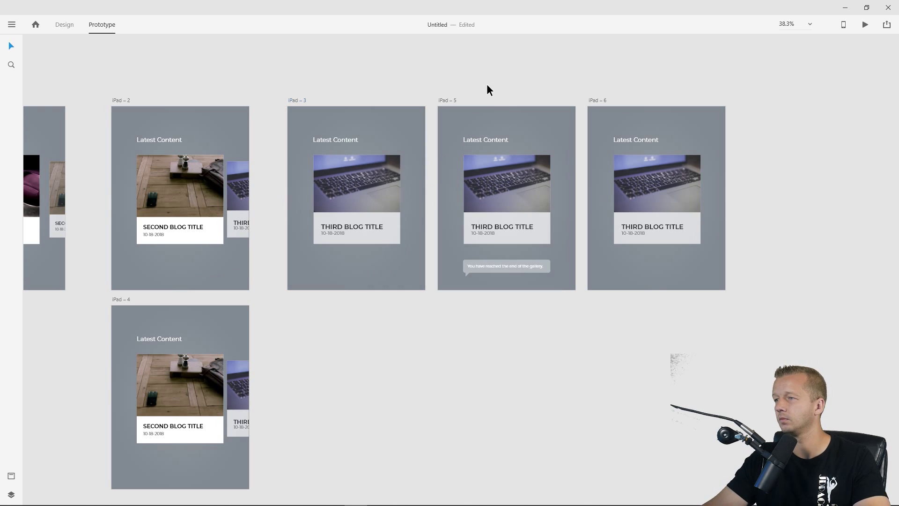
Link the iPad – 5 artboard to iPad – 6 with a Time trigger, 1 s delay, Auto-Animate and 0.6 s duration.
left_click(451, 104)
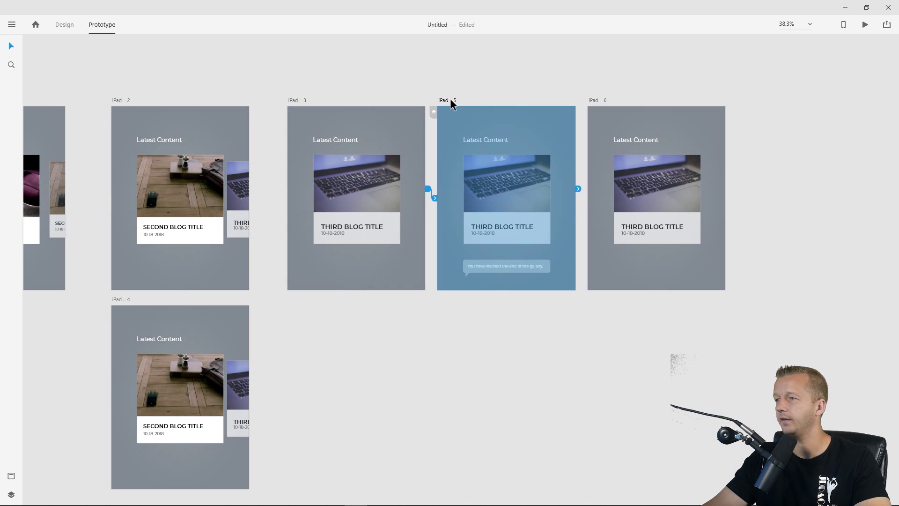
left_click(583, 194)
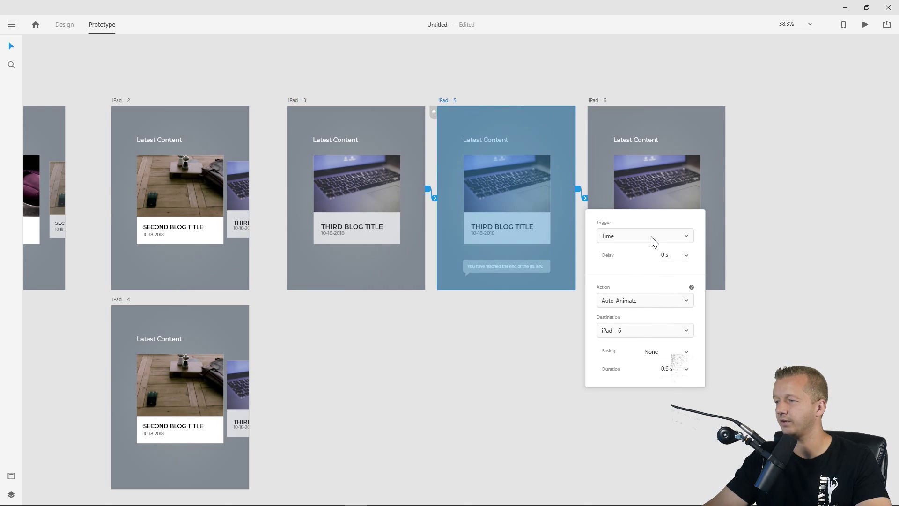
left_click(671, 255)
key("Up")
key("Up")
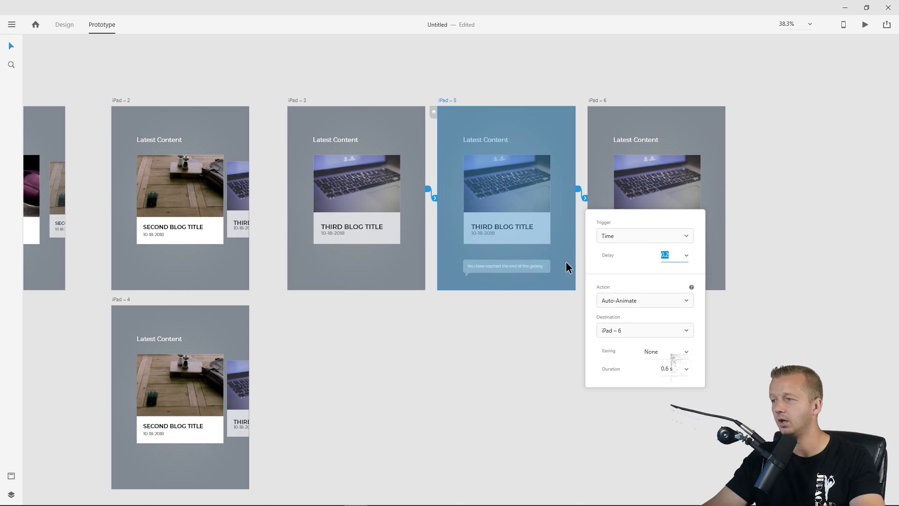
type("1s")
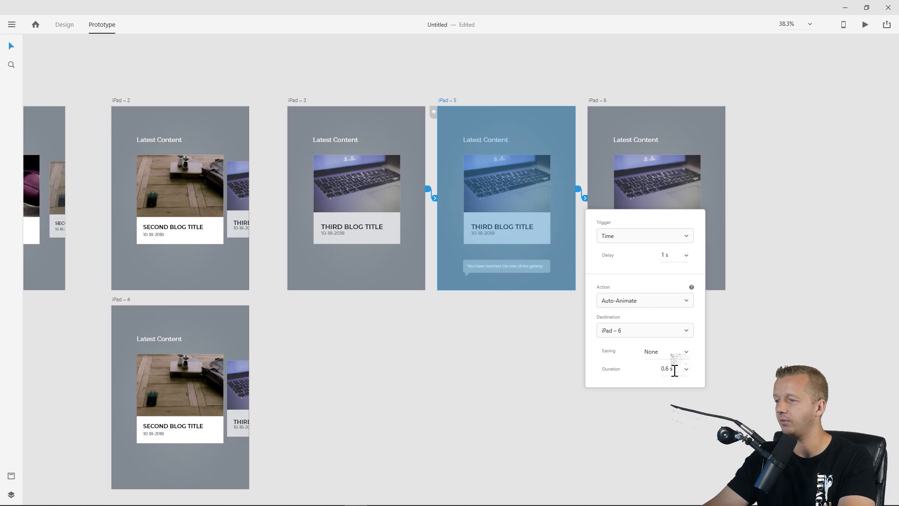
left_click(726, 348)
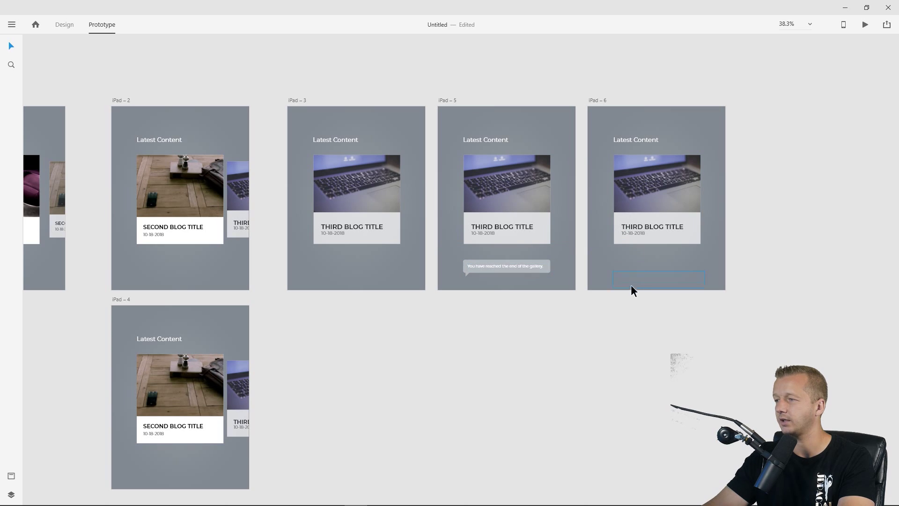
Set the easing of the iPad – 3 to iPad – 5 transition to Ease In.
left_click(297, 101)
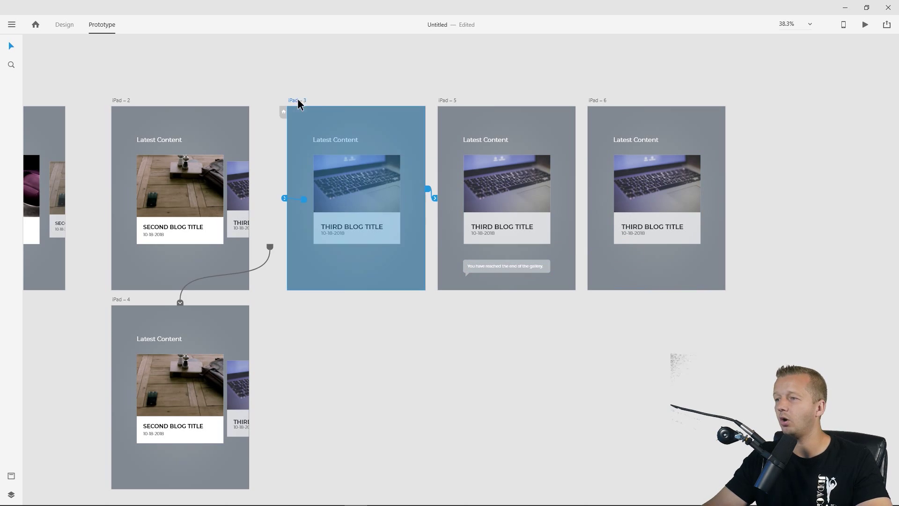
left_click(435, 198)
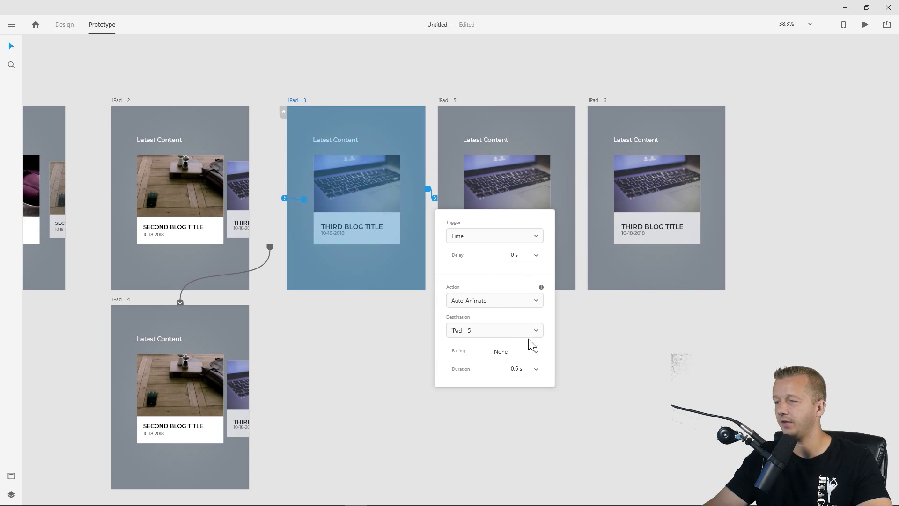
left_click(536, 355)
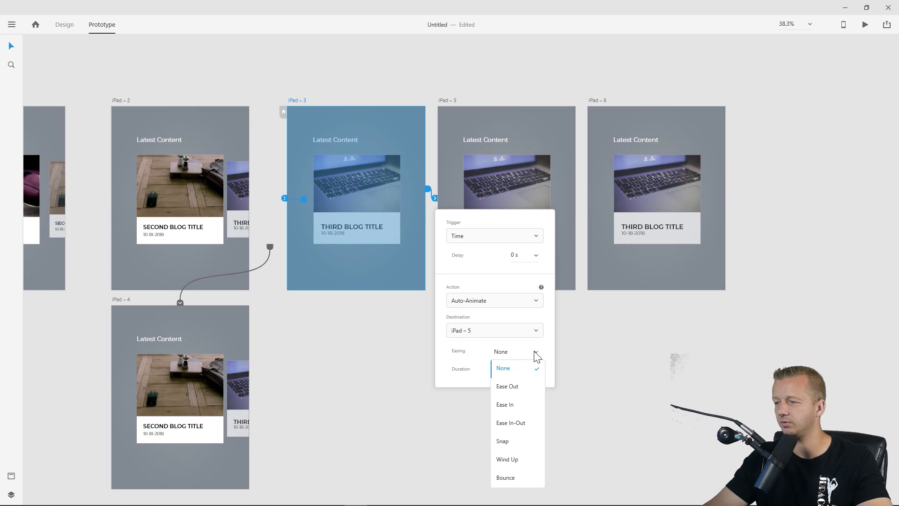
left_click(522, 401)
left_click(458, 100)
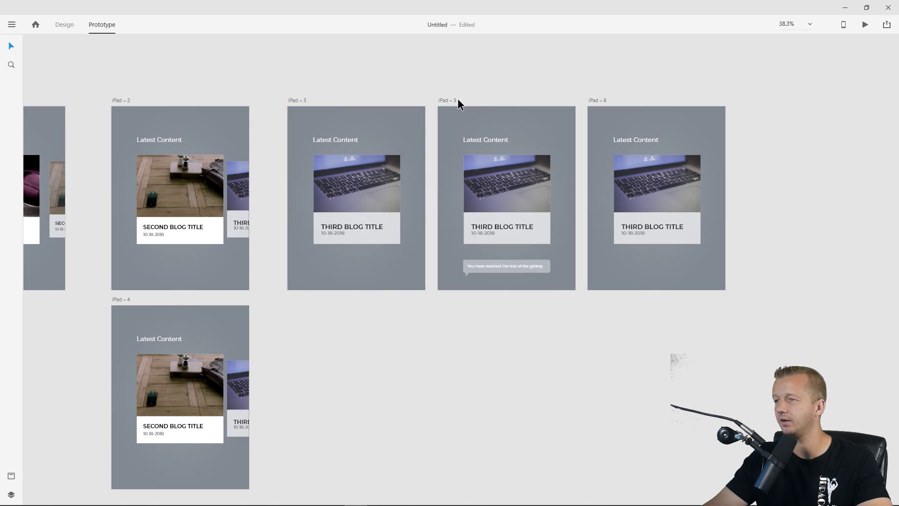
Set the easing of the iPad – 5 to iPad – 6 transition to Ease Out and preview the toast animation.
left_click(454, 100)
left_click(586, 199)
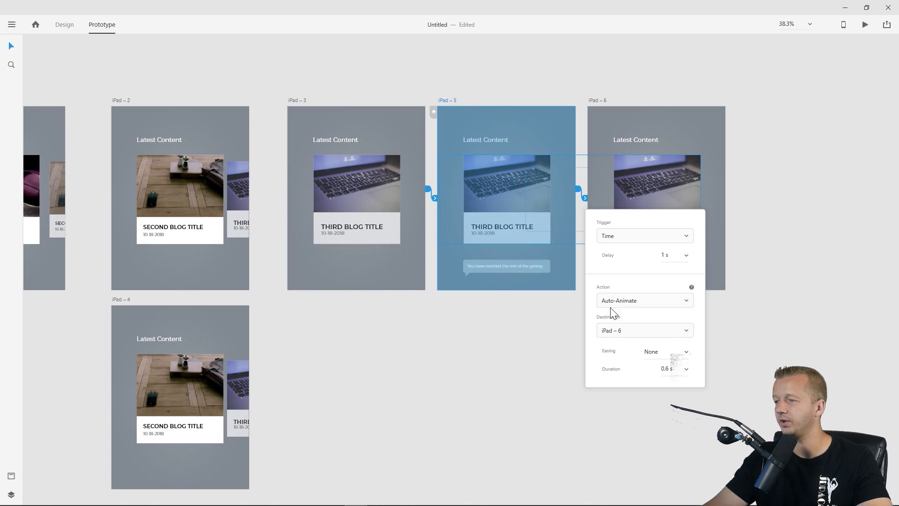
left_click(685, 352)
left_click(667, 389)
left_click(490, 349)
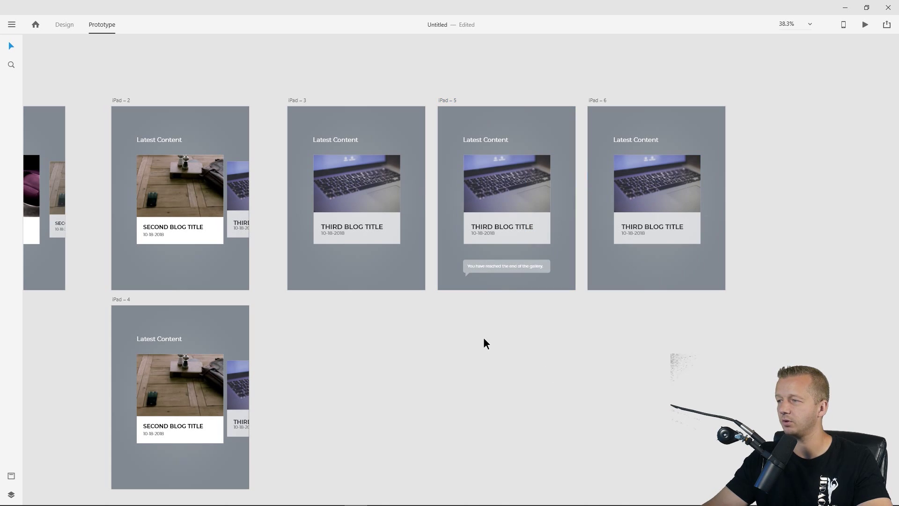
left_click(865, 24)
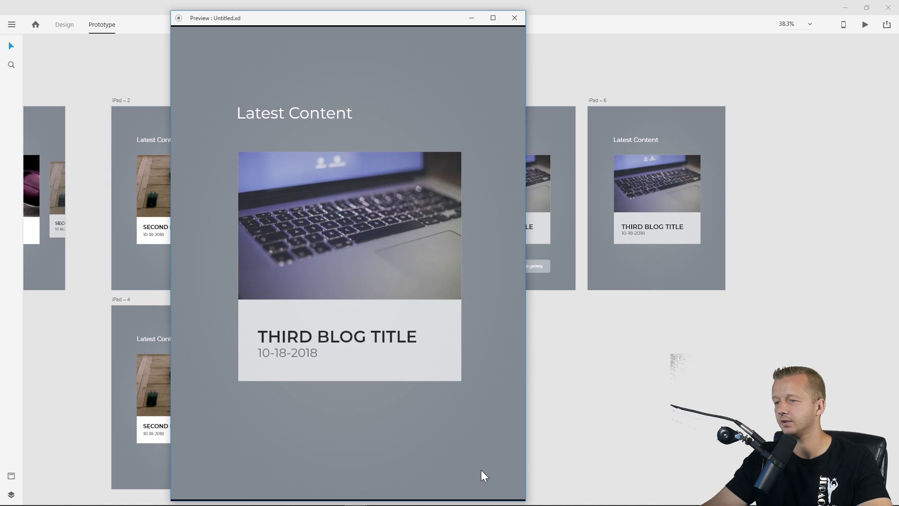
left_click(517, 19)
Link the card group on iPad – 6 to the iPad – 4 artboard with a Drag trigger and Auto-Animate.
left_click(677, 214)
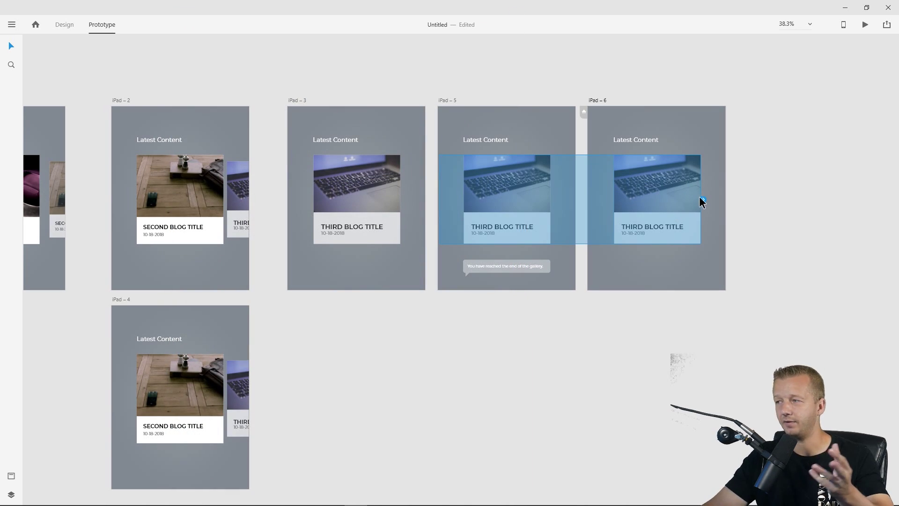
left_click_drag(703, 199, 703, 200)
left_click_drag(456, 332, 562, 306)
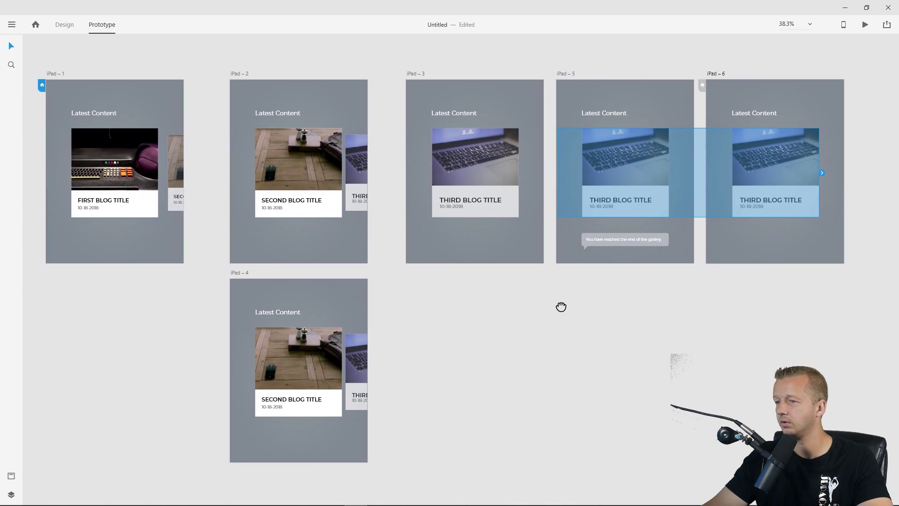
left_click_drag(822, 173, 323, 375)
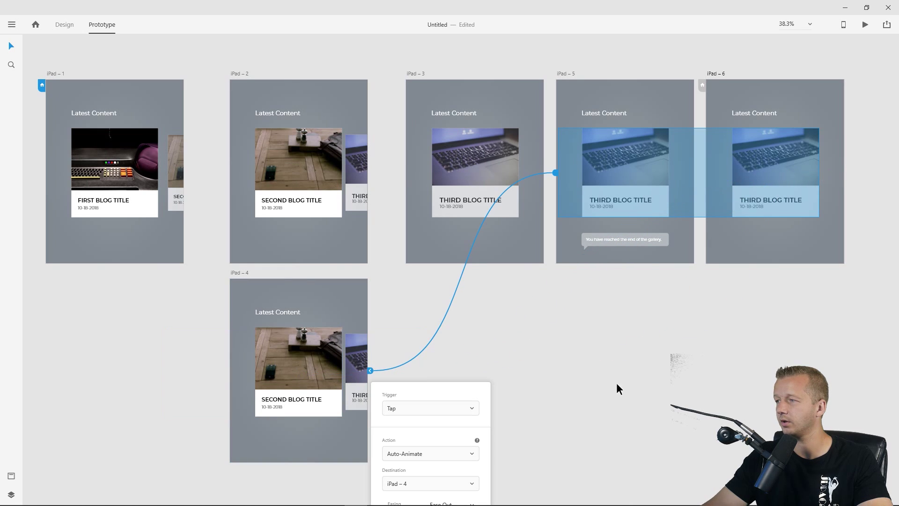
left_click(620, 381)
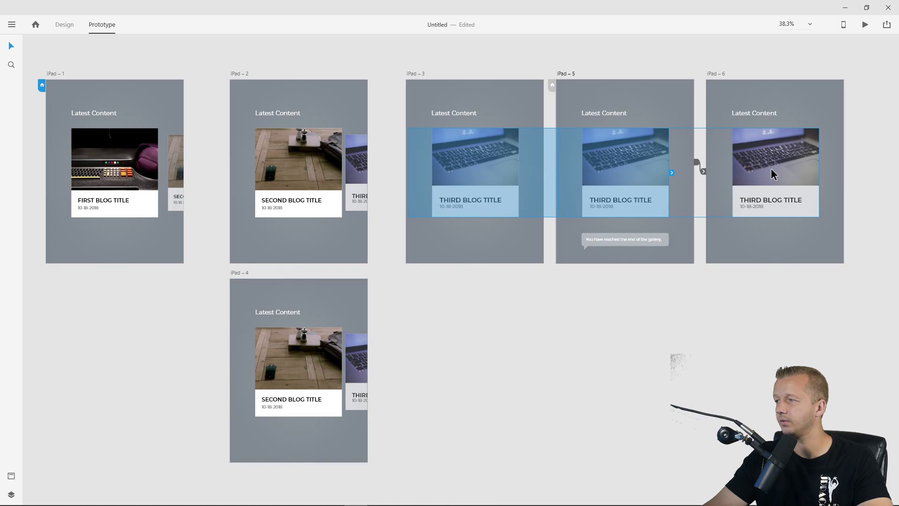
left_click(552, 171)
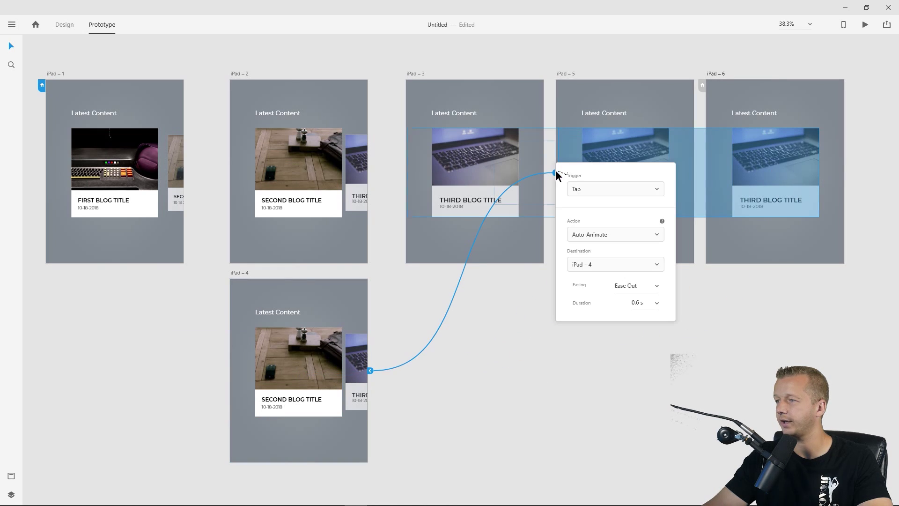
left_click(598, 189)
left_click(579, 223)
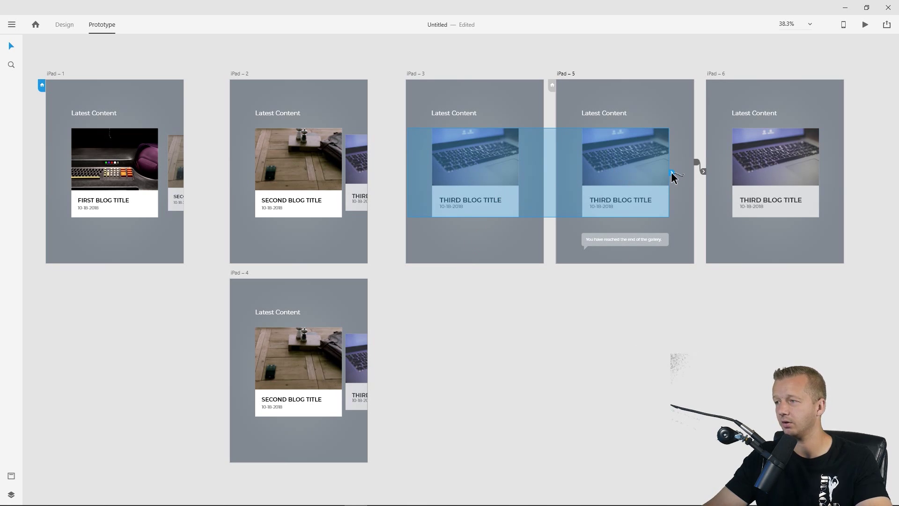
Link the card group on iPad – 5 to the iPad – 4 artboard with a Drag trigger and Auto-Animate.
left_click_drag(673, 177, 359, 381)
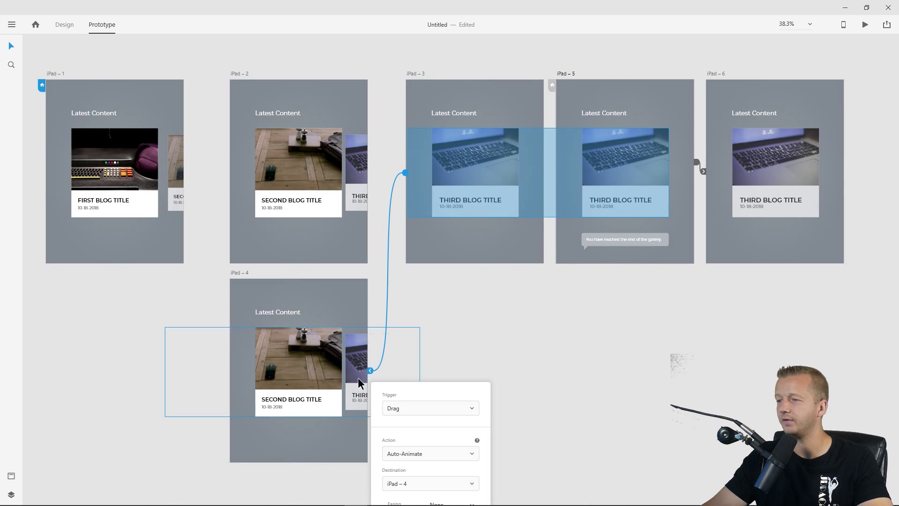
left_click(515, 288)
left_click(497, 177)
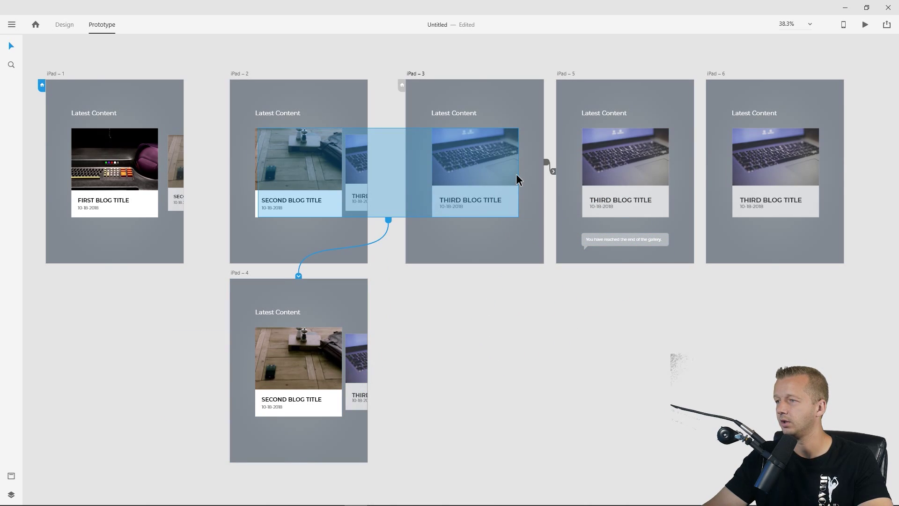
left_click(592, 327)
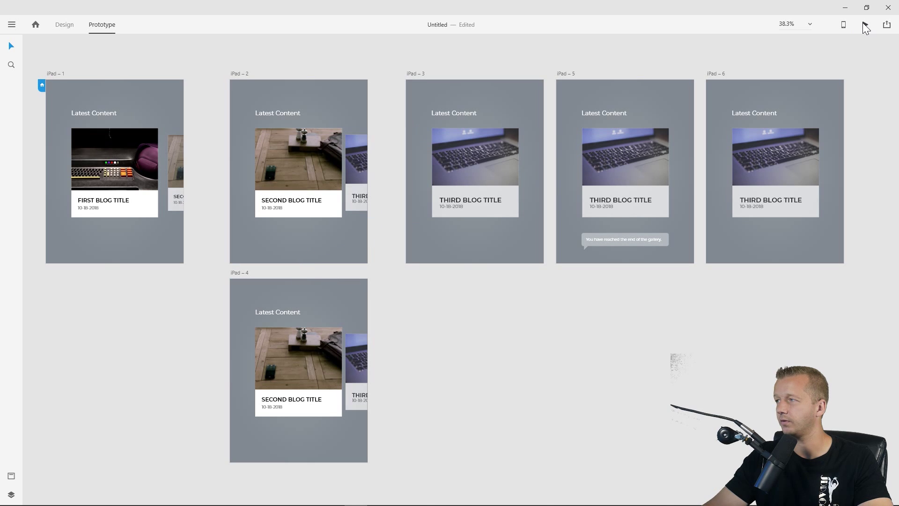
Preview the prototype, swiping back and forth between the second and third blog cards to test the links and toast.
left_click(865, 24)
left_click_drag(435, 232, 234, 247)
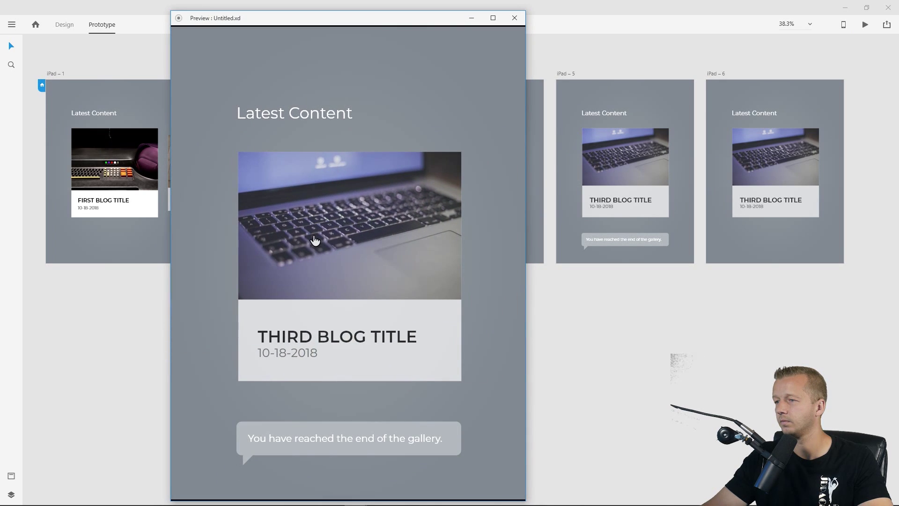
left_click_drag(316, 241, 570, 230)
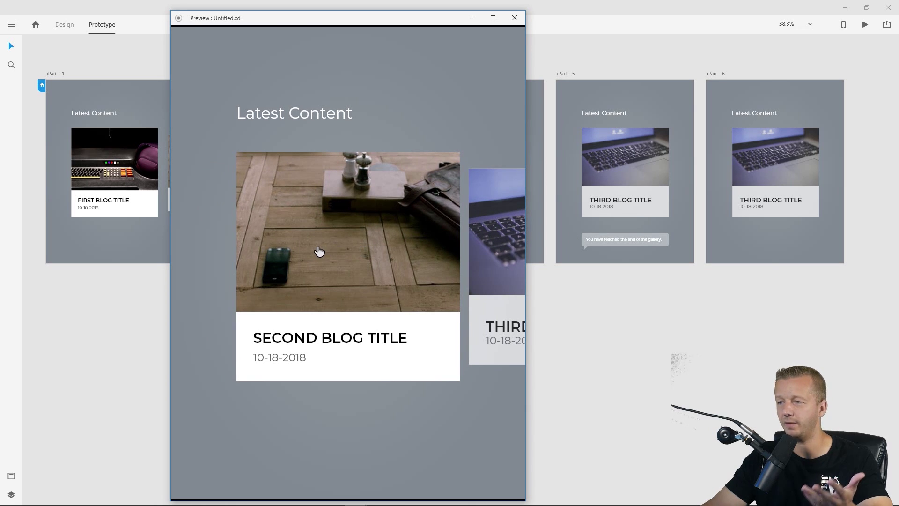
left_click_drag(322, 253, 387, 255)
left_click_drag(448, 256, 366, 273)
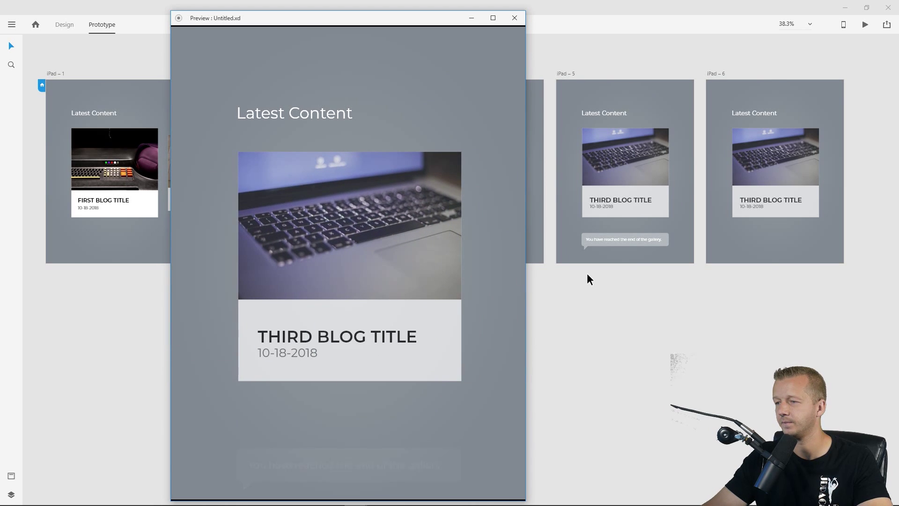
left_click_drag(354, 243, 513, 240)
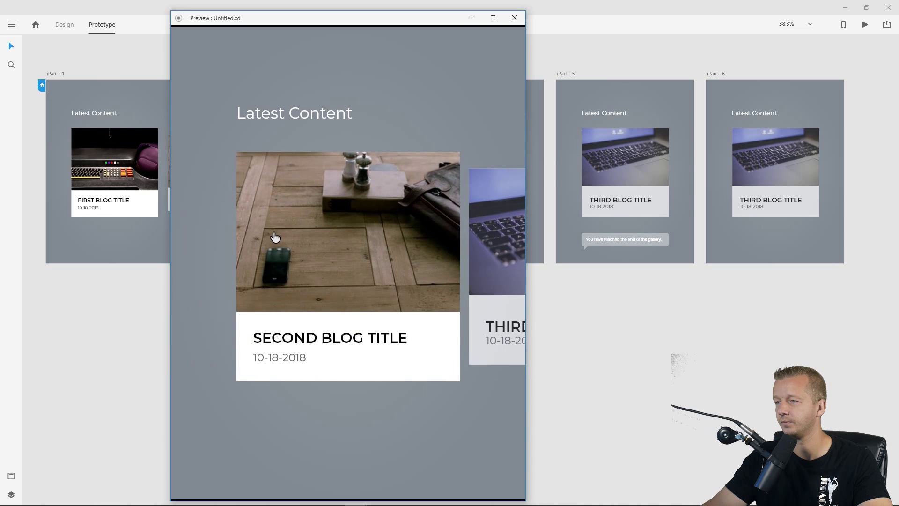
left_click_drag(276, 237, 482, 188)
left_click(515, 18)
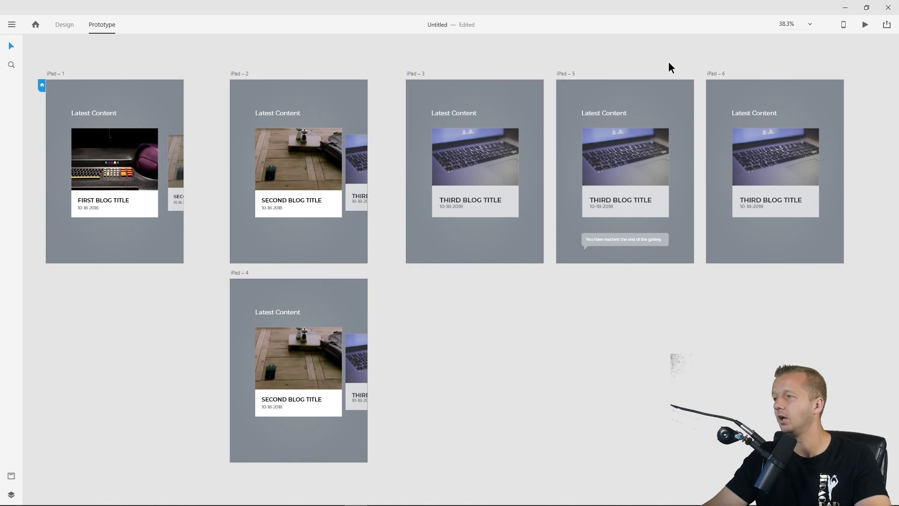
left_click_drag(710, 60, 380, 75)
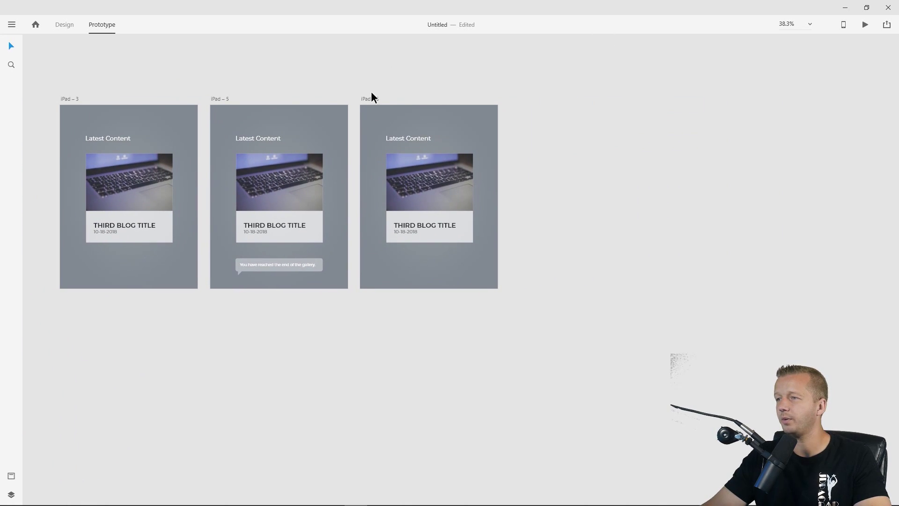
Duplicate the iPad – 6 artboard and place the copy directly below the original.
left_click(65, 25)
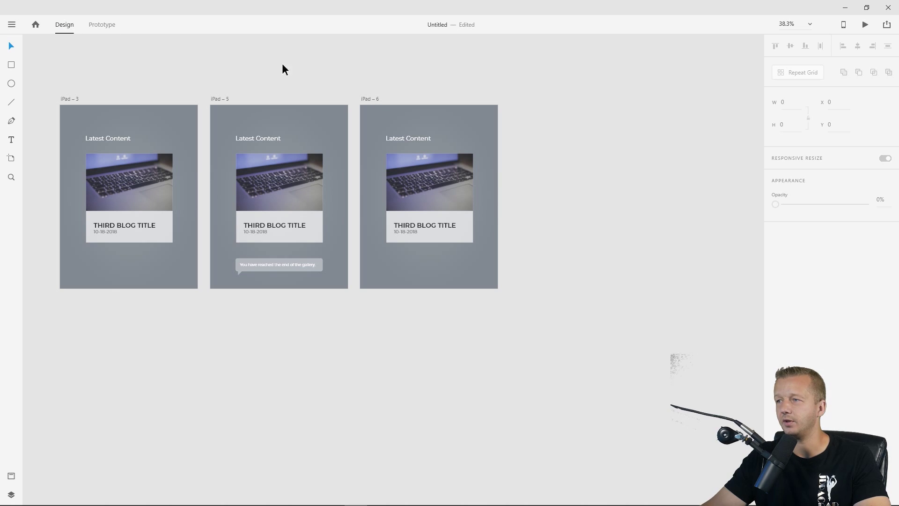
left_click(428, 198)
left_click(372, 80)
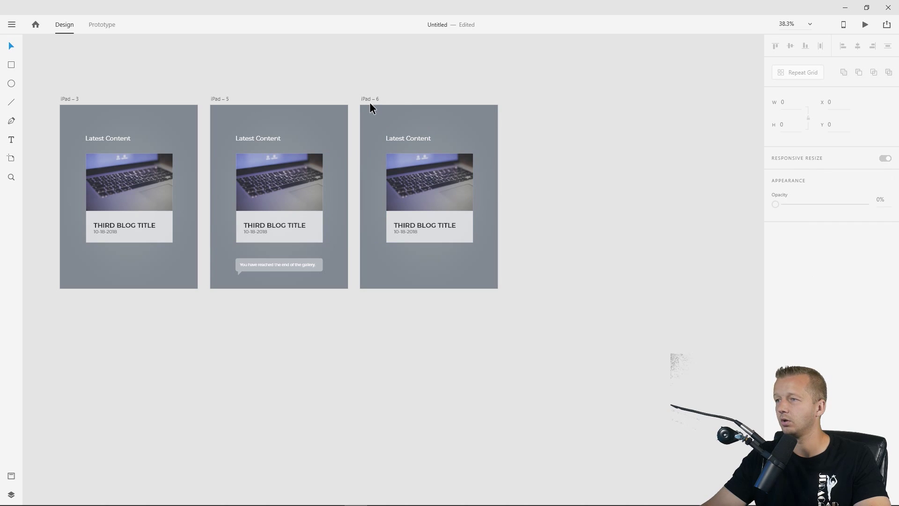
left_click(371, 100)
key("ctrl+d")
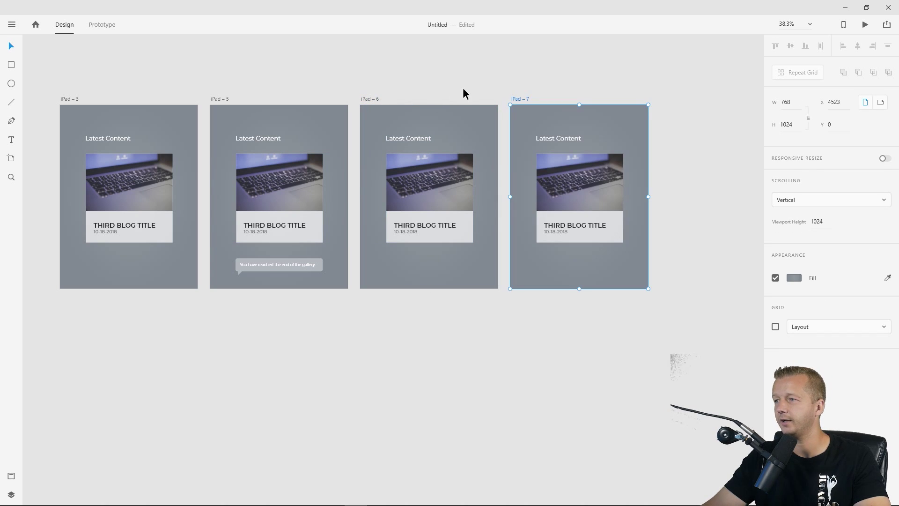
left_click(547, 87)
left_click_drag(521, 98, 373, 298)
left_click(533, 323)
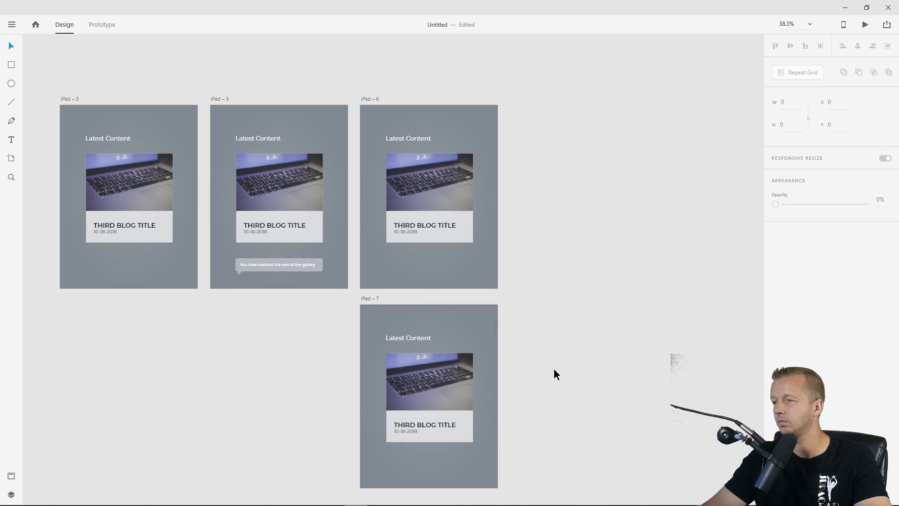
Move the Latest Content heading above the iPad – 7 artboard and make it fully transparent.
left_click_drag(554, 392, 550, 262)
scroll(500, 259, "up", 3)
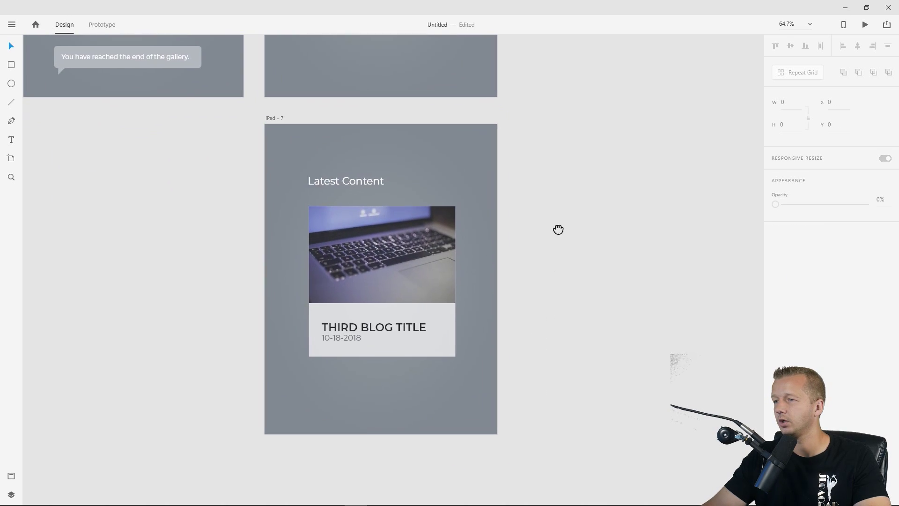
scroll(557, 230, "up", 1)
left_click(408, 196)
left_click_drag(407, 197, 400, 131)
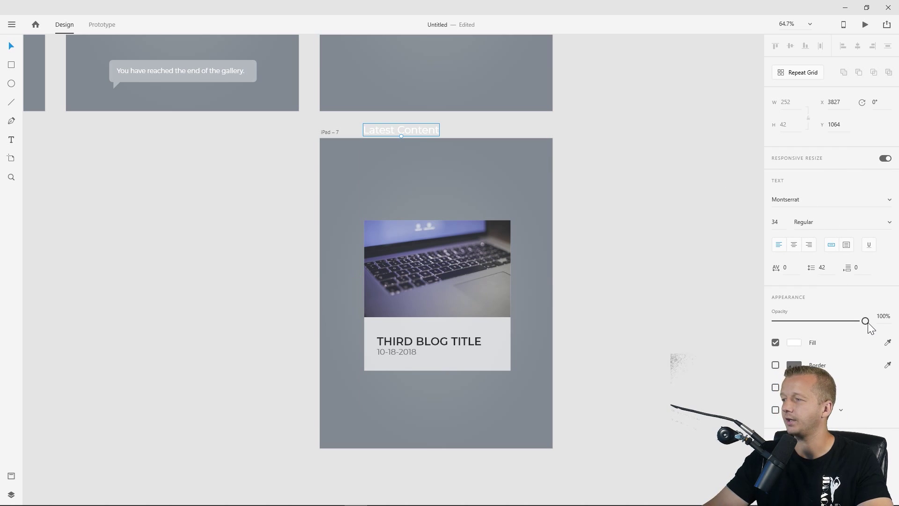
left_click_drag(865, 321, 688, 311)
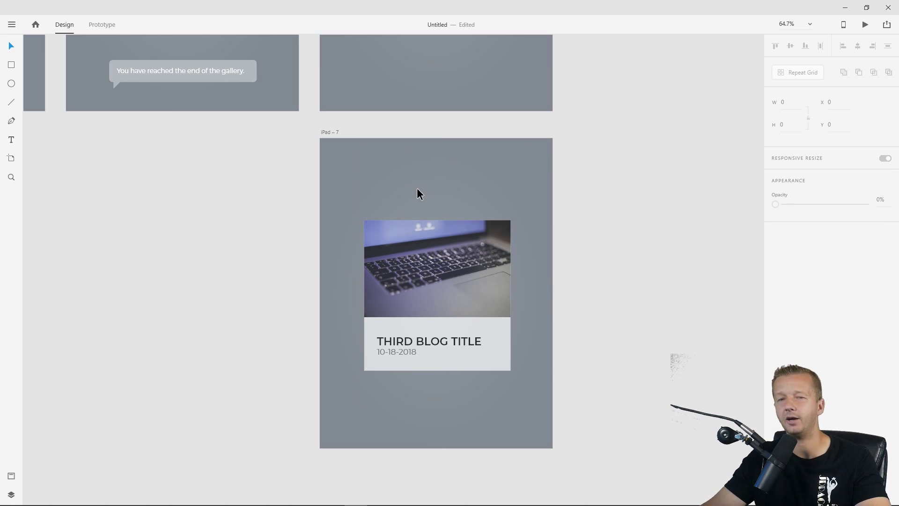
Enlarge the laptop image inside the iPad – 7 card to about 768 × 509, filling the artboard's upper half.
left_click(407, 262)
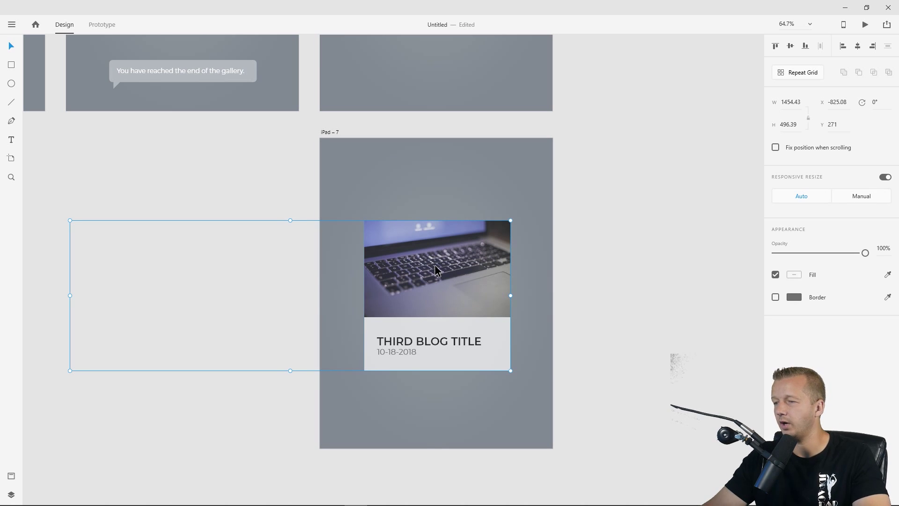
double_click(445, 274)
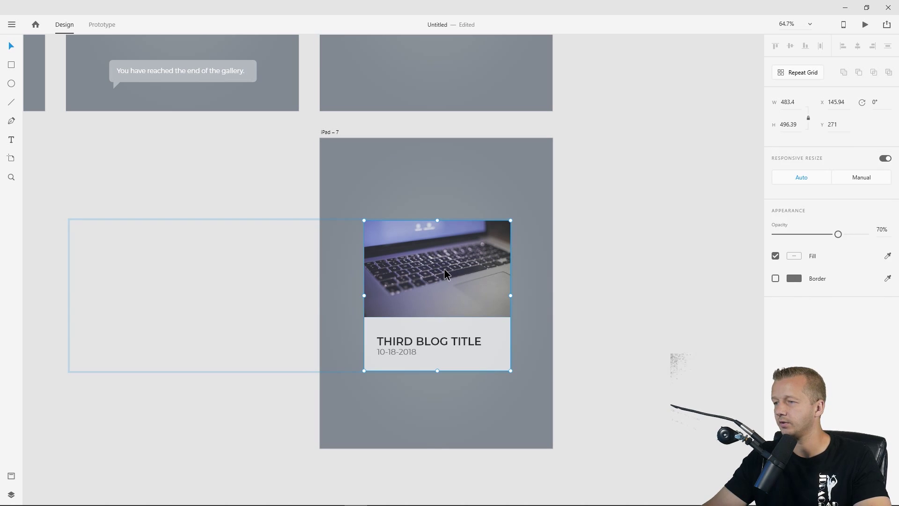
double_click(408, 244)
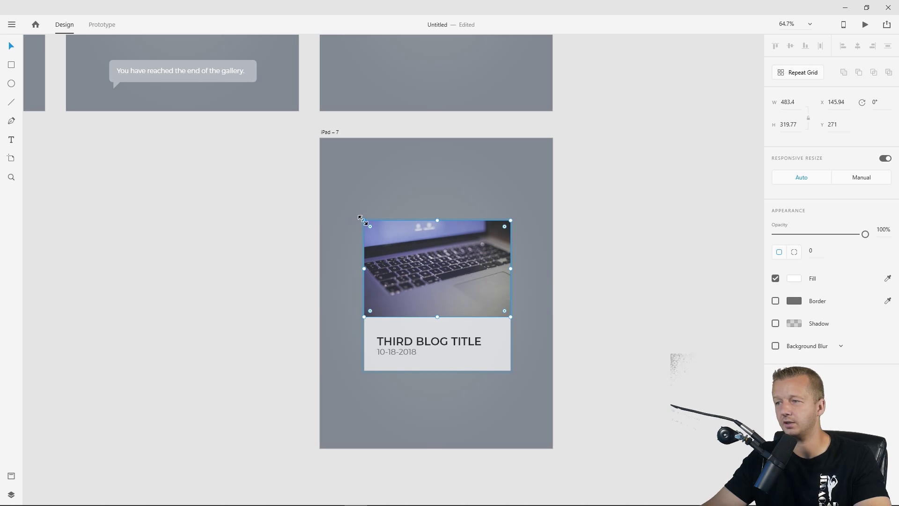
left_click_drag(363, 220, 321, 175)
left_click_drag(446, 242, 446, 190)
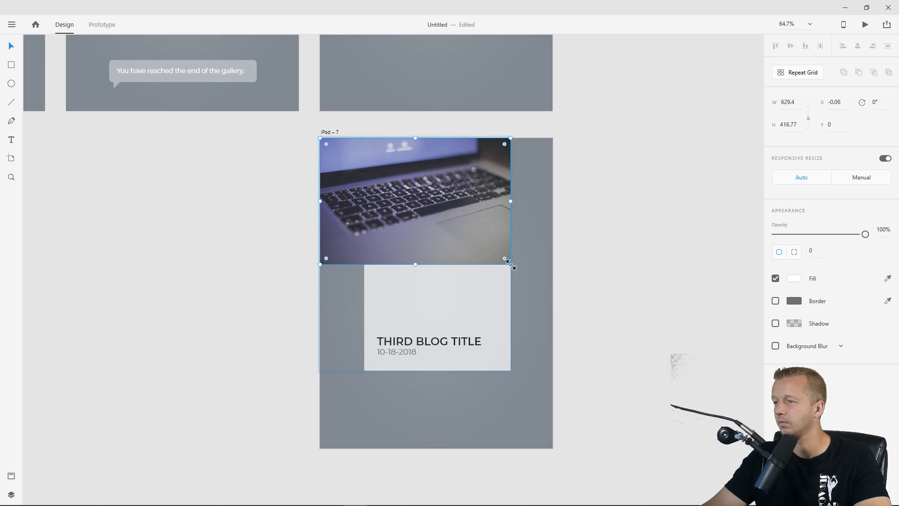
left_click_drag(511, 264, 554, 291)
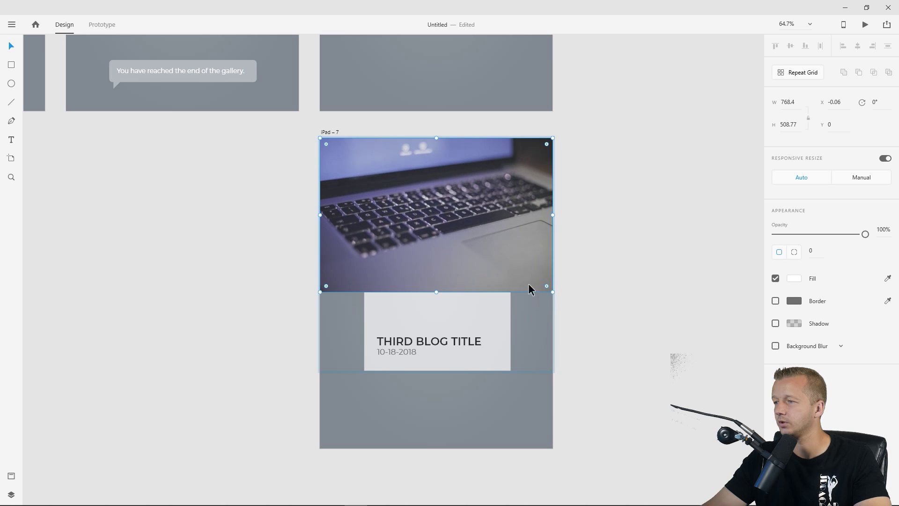
Move the card's white background below the image and stretch it to about 768 × 512 to fill the artboard's lower half.
left_click(435, 308)
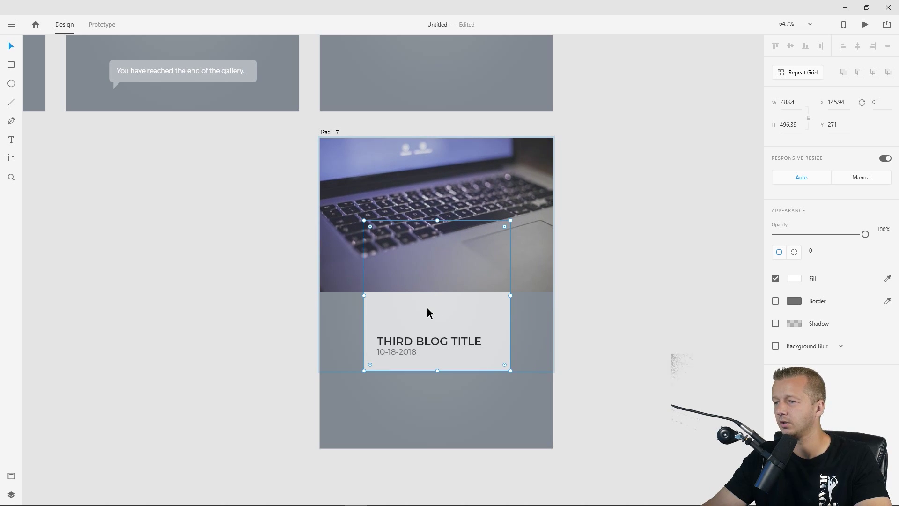
left_click_drag(427, 308, 384, 379)
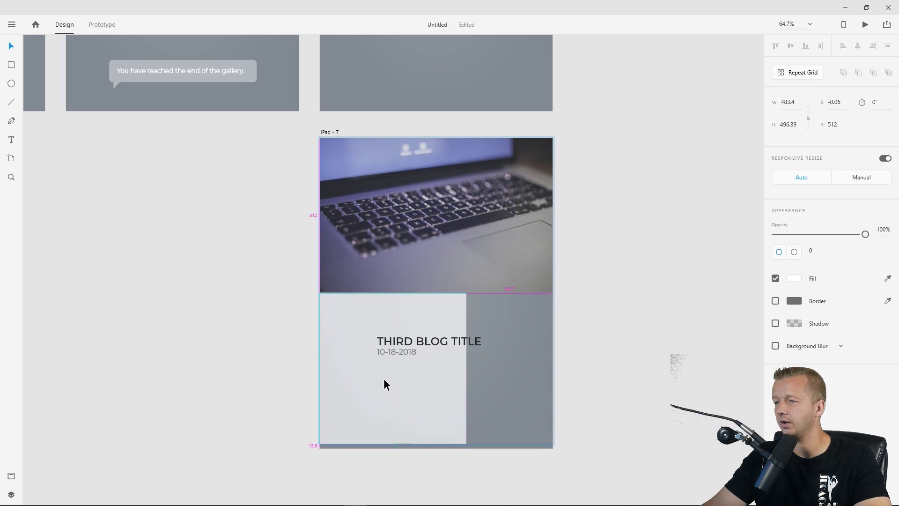
left_click_drag(467, 444, 553, 448)
Set the THIRD BLOG TITLE text size to 55 and align the title and date near the white area's upper-left corner.
left_click(434, 345)
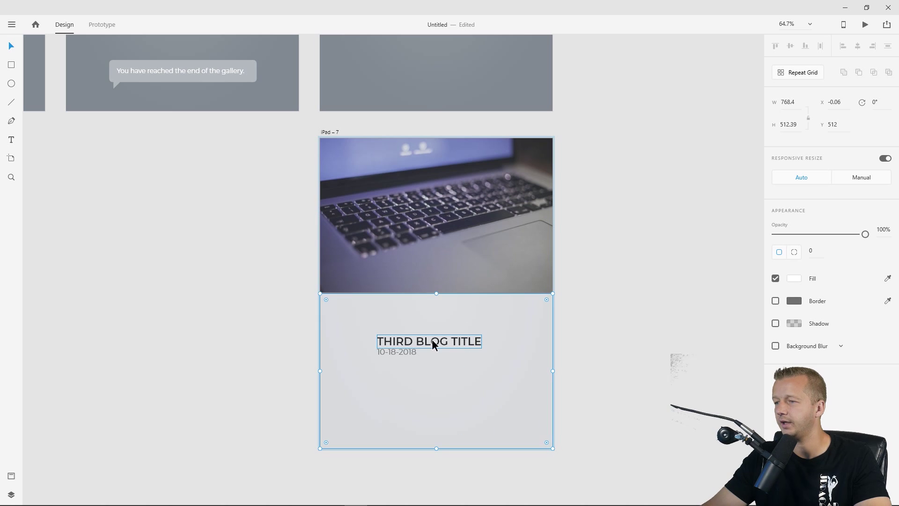
left_click_drag(412, 345, 350, 332)
left_click_drag(778, 258, 778, 199)
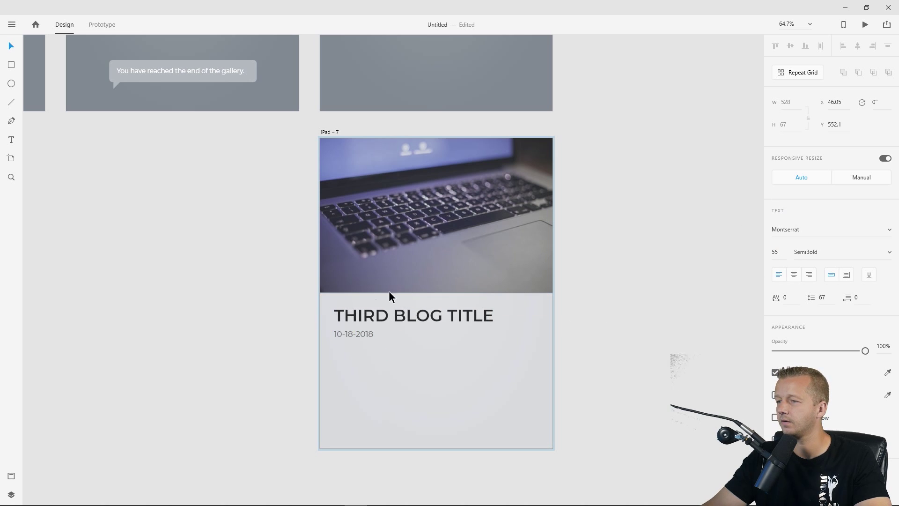
left_click(361, 334, "shift")
left_click_drag(362, 314, 361, 320)
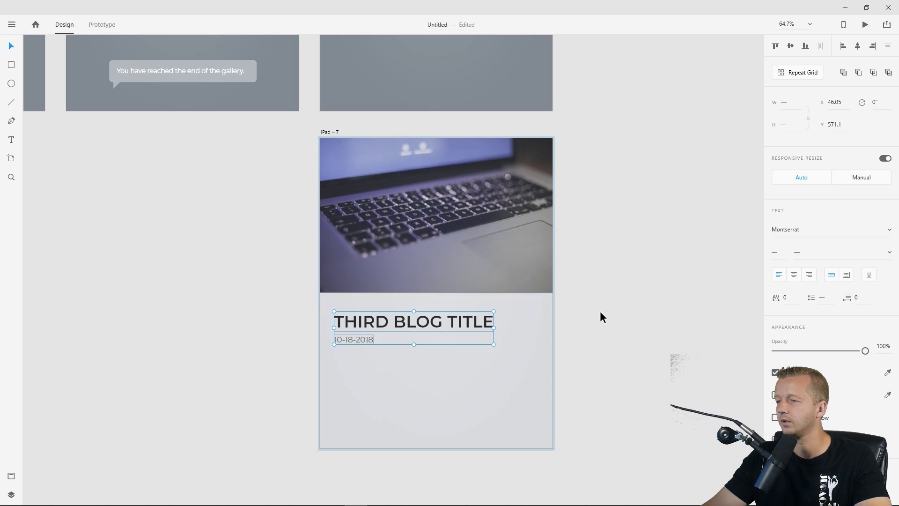
left_click(602, 318)
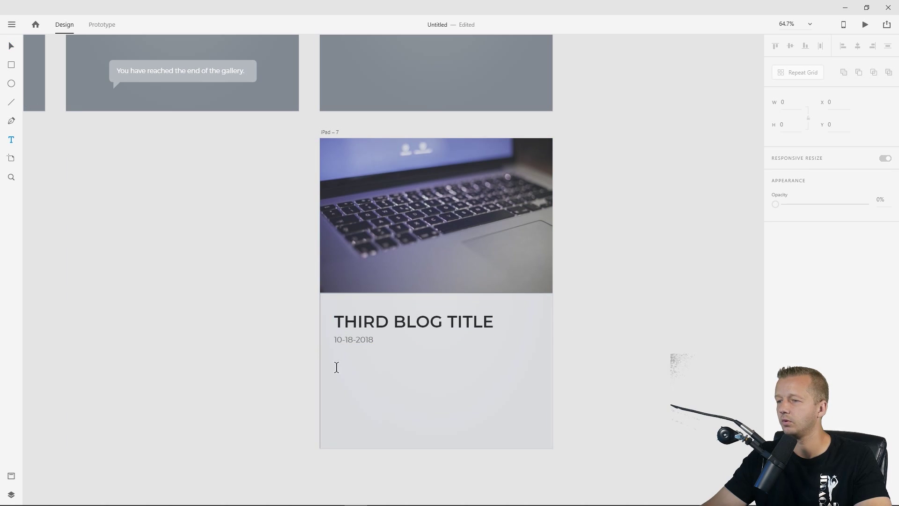
Add an area text box about 651 × 213 below the date and fill it using the Quick Lorem Ipsum plugin command.
left_click_drag(337, 362, 533, 427)
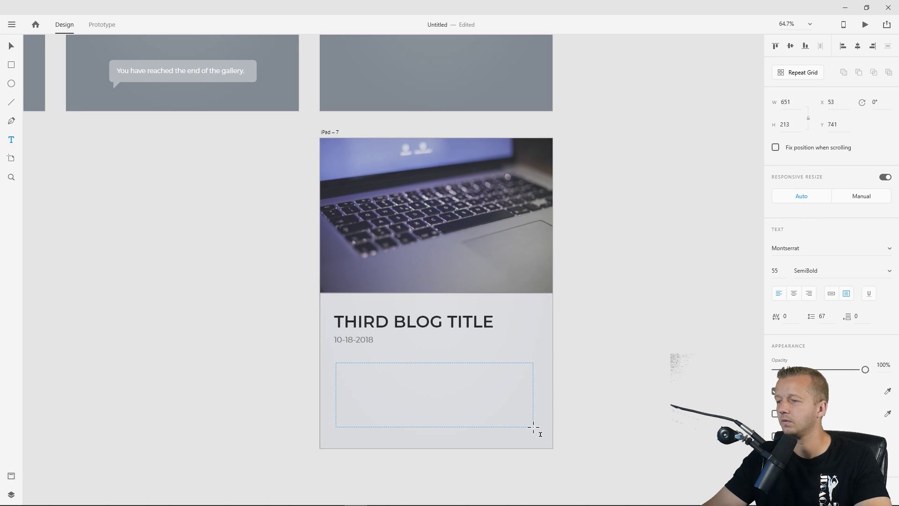
type("asfd")
key("Escape")
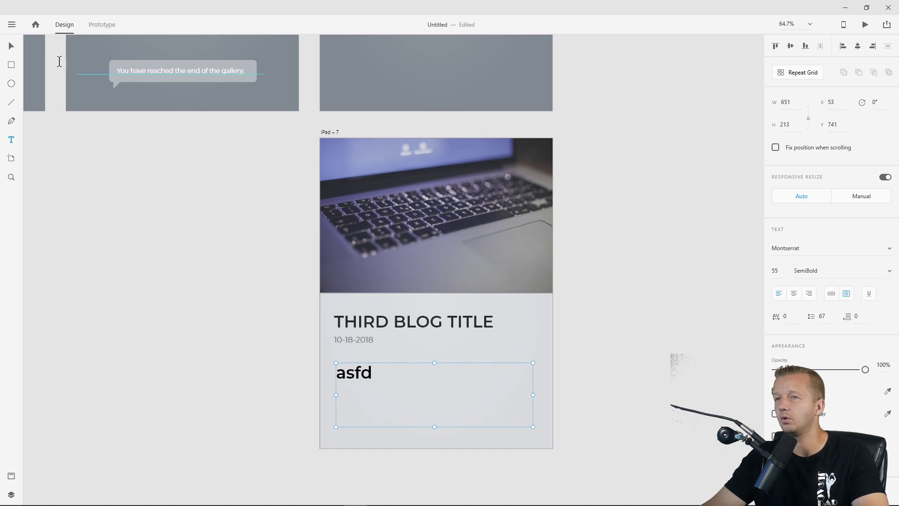
left_click(17, 24)
mouse_move(61, 267)
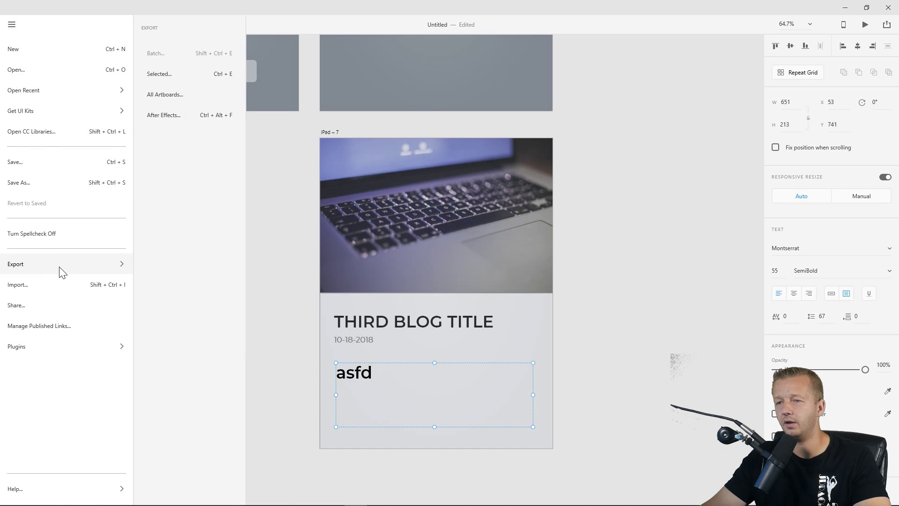
mouse_move(45, 345)
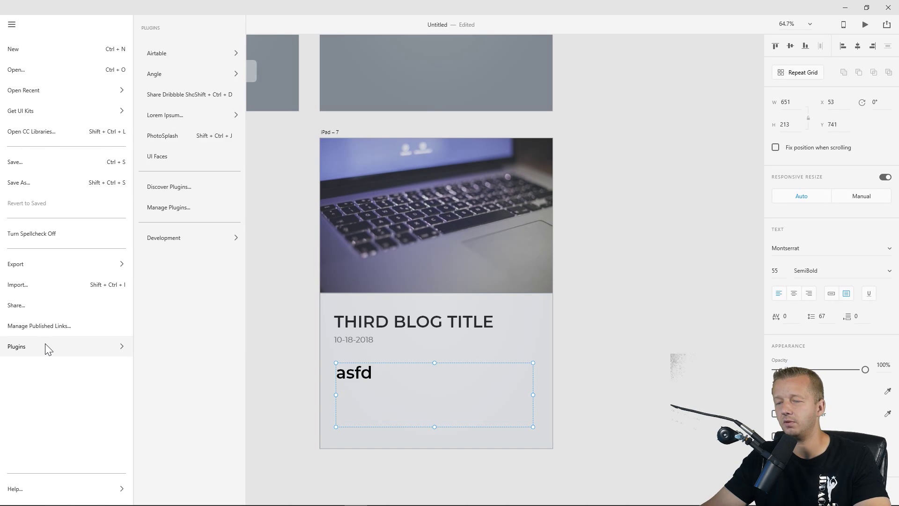
mouse_move(174, 120)
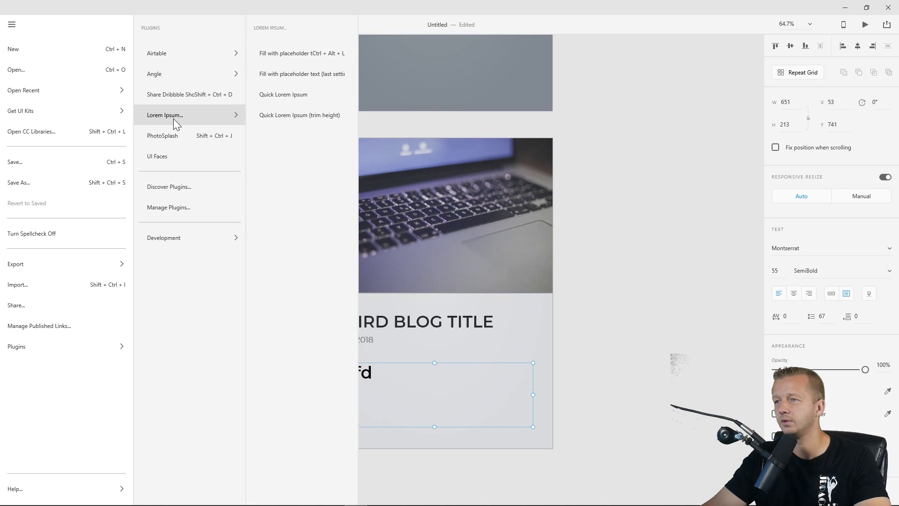
left_click(281, 94)
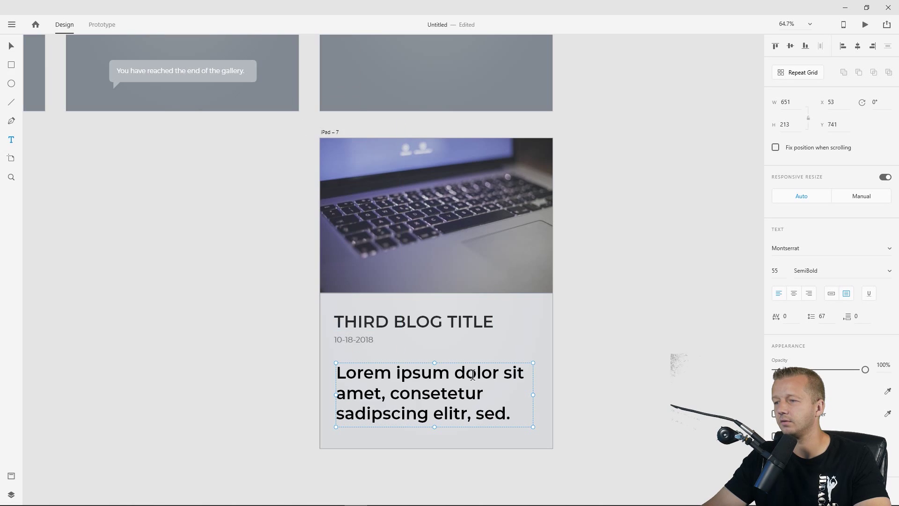
Format the lorem ipsum text at size 30 in Montserrat Regular with the dark gray fill #5A5A5A.
left_click_drag(778, 272, 777, 340)
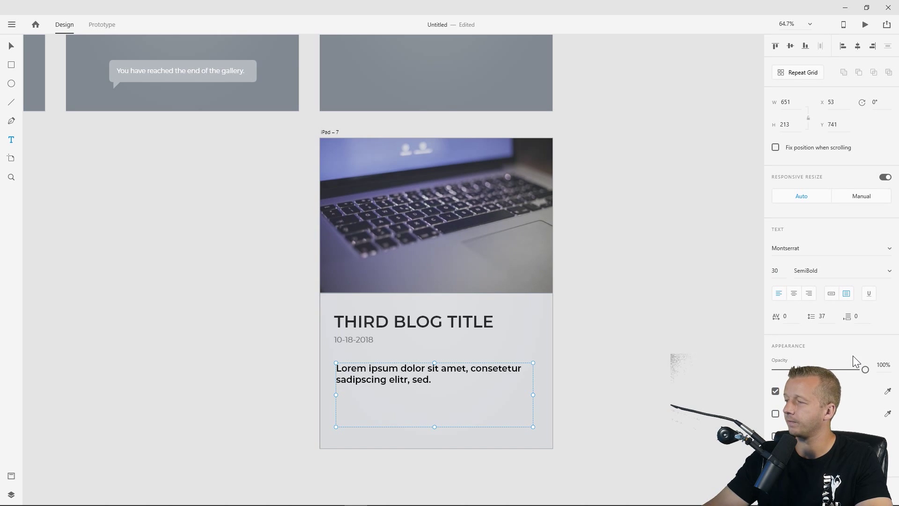
left_click(890, 271)
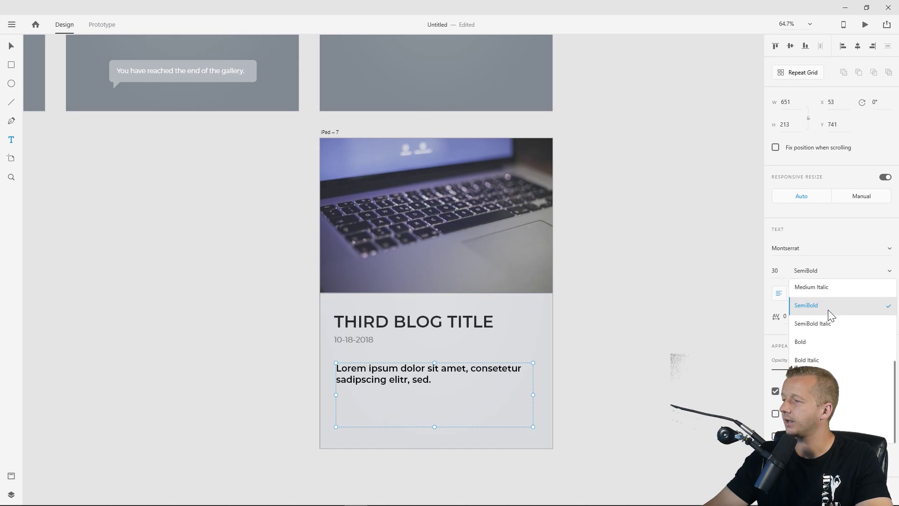
left_click(814, 332)
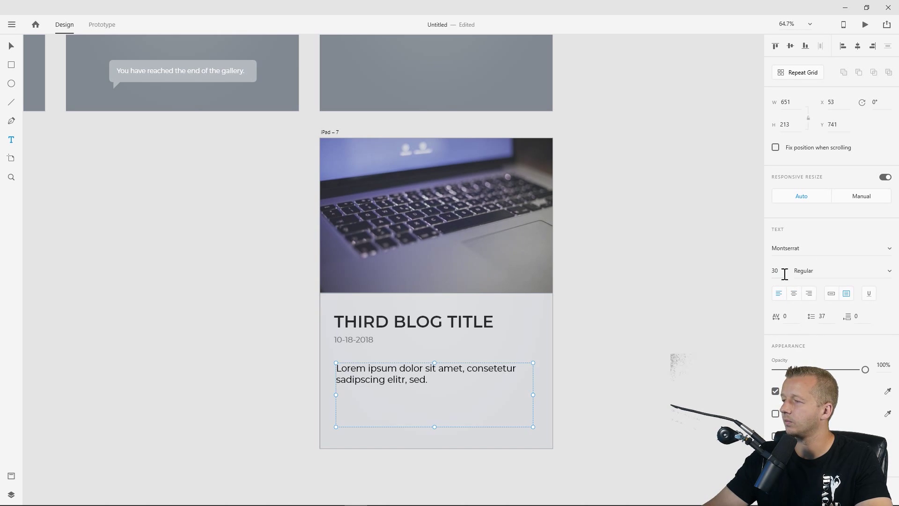
left_click(789, 391)
left_click_drag(701, 370, 635, 381)
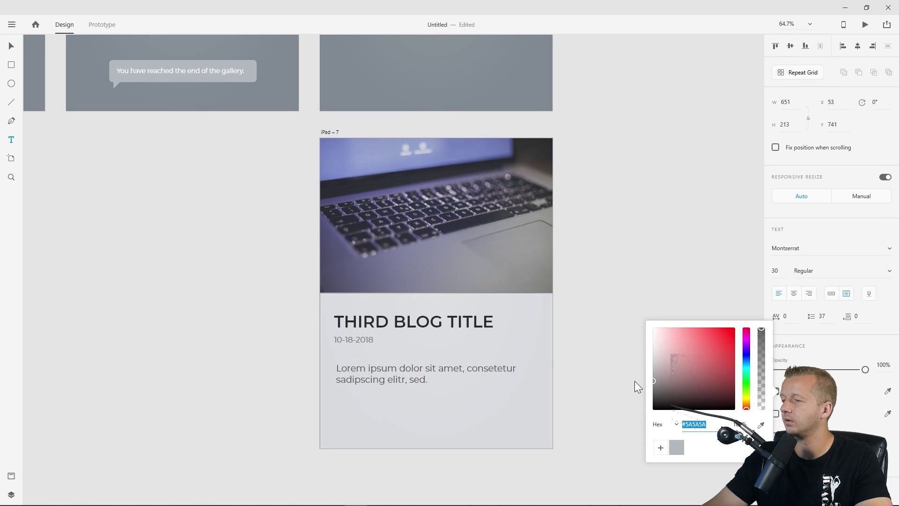
Copy the lorem ipsum sentence and paste it twice after the original to lengthen the post's body text.
left_click(12, 47)
left_click(421, 379)
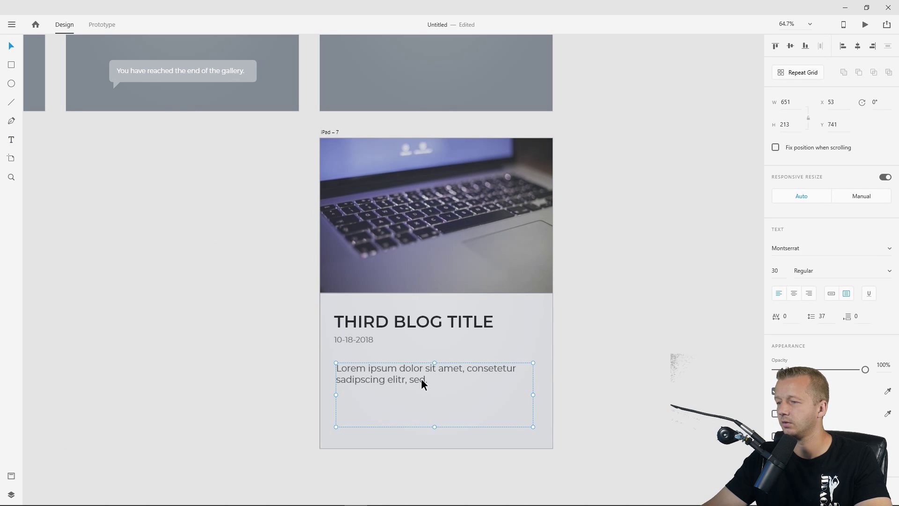
double_click(424, 381)
key("ctrl+c")
left_click(438, 381)
key("ctrl+v")
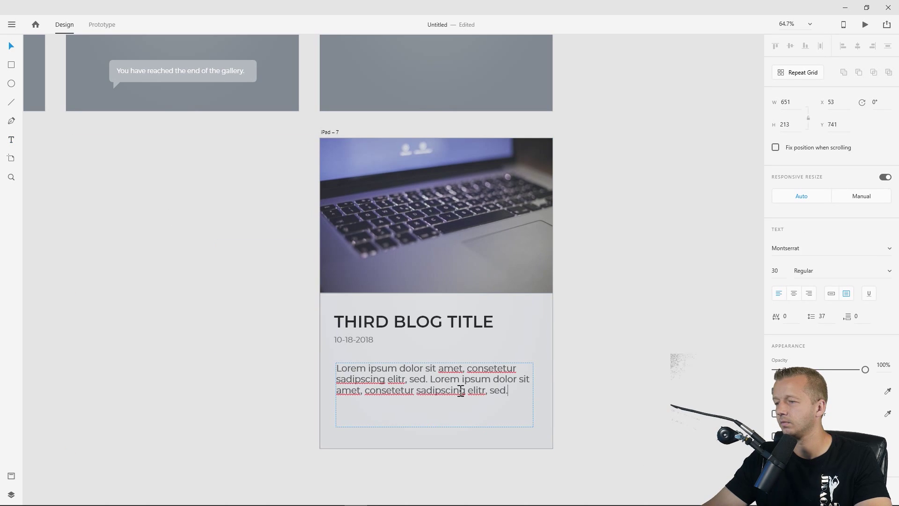
key("ctrl+v")
left_click(234, 345)
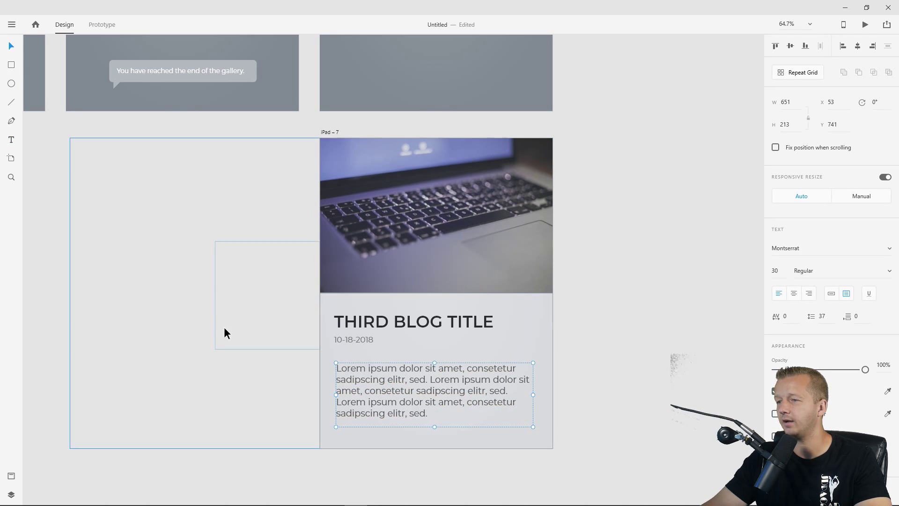
Set the opacity of the third blog card group on iPad – 7 to 100%.
left_click(627, 269)
left_click(527, 311)
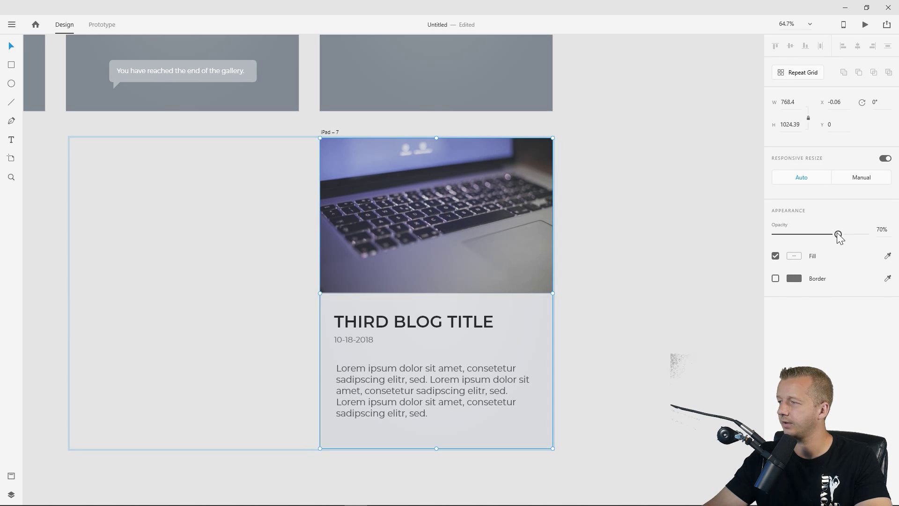
left_click_drag(839, 234, 866, 234)
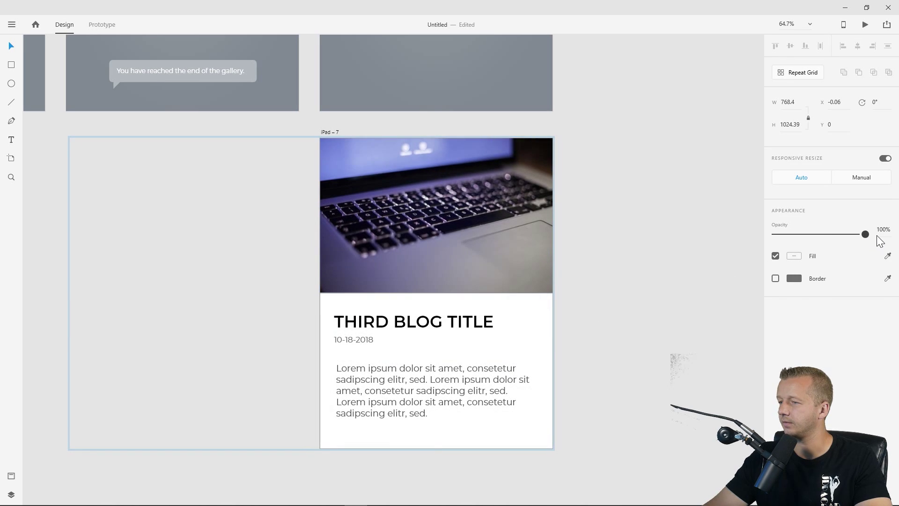
left_click(635, 315)
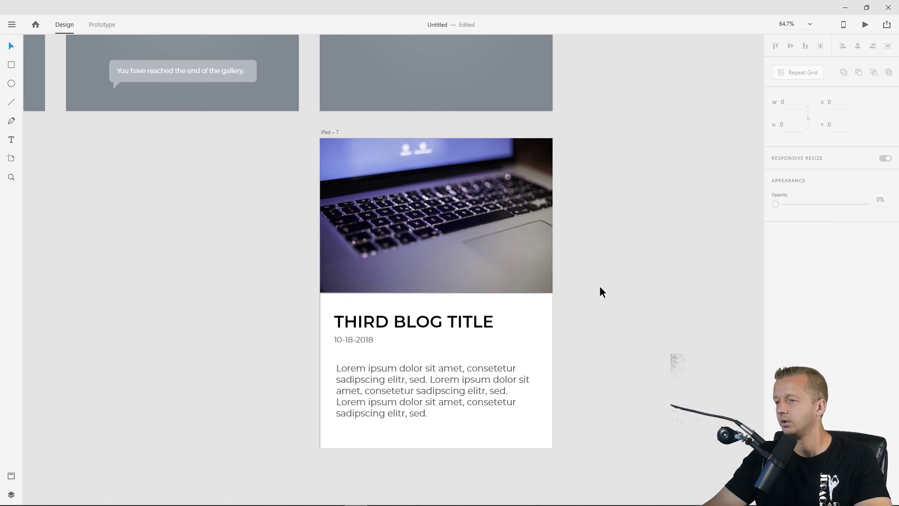
scroll(599, 276, "down", 5)
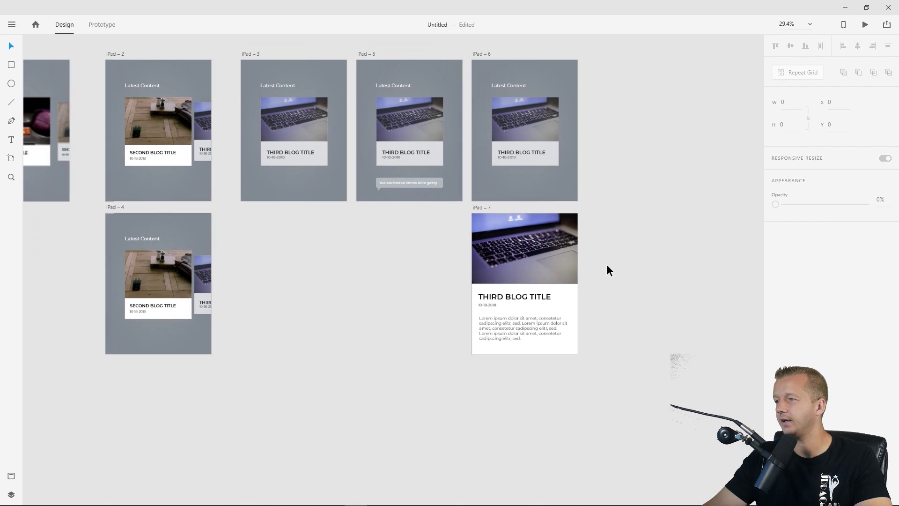
Link the third blog card group on iPad – 6 to iPad – 7 with a Tap trigger, Auto-Animate action and 1 s duration.
scroll(606, 264, "up", 2)
scroll(606, 264, "right", 2)
left_click(487, 218)
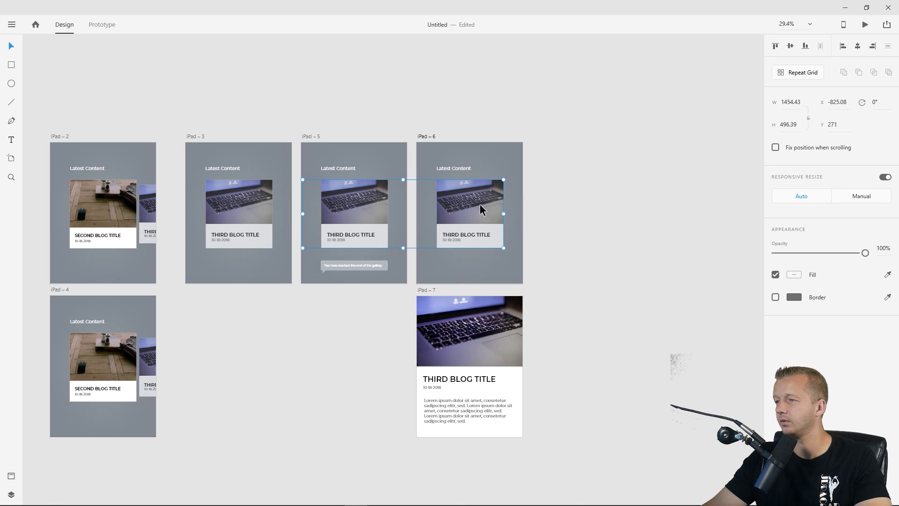
left_click(101, 25)
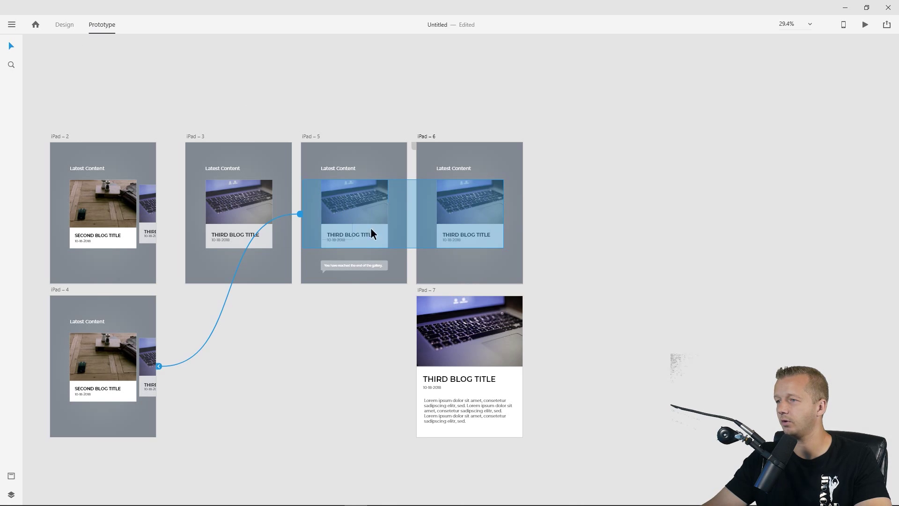
left_click_drag(159, 365, 442, 371)
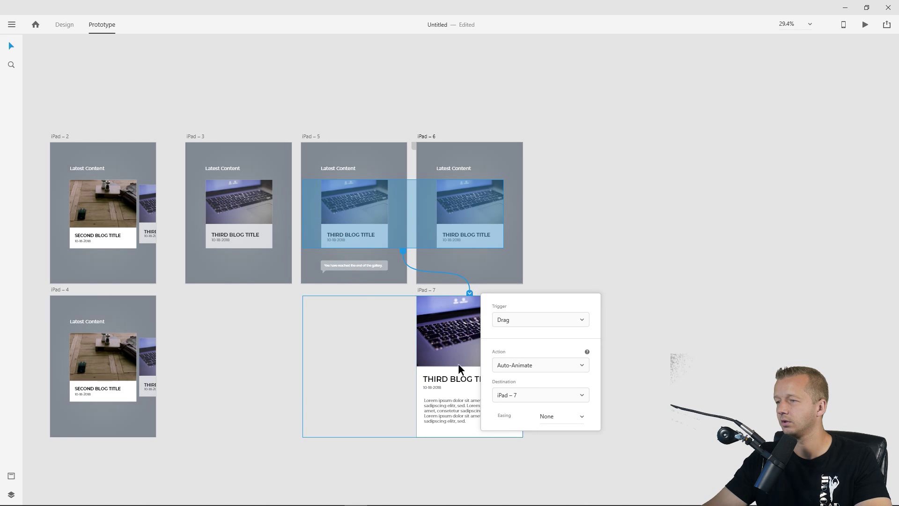
left_click(511, 323)
left_click(510, 334)
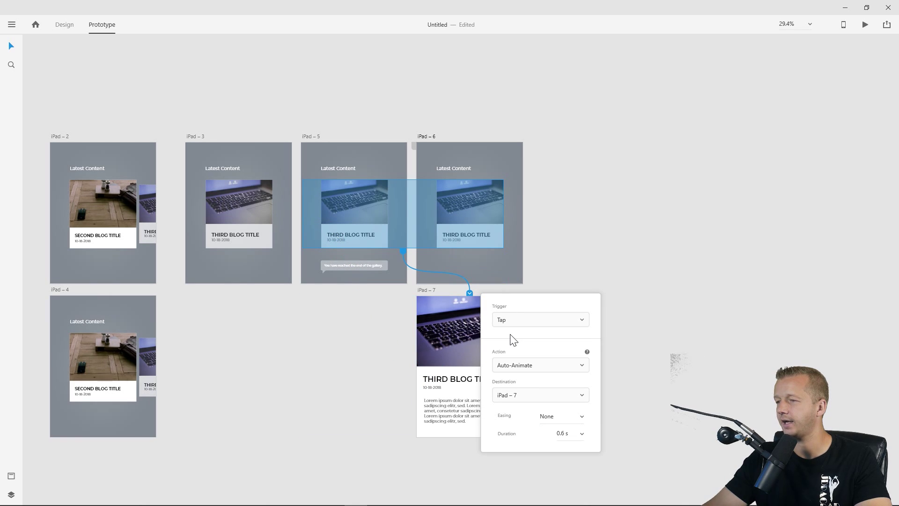
left_click(581, 437)
left_click(571, 436)
type("1")
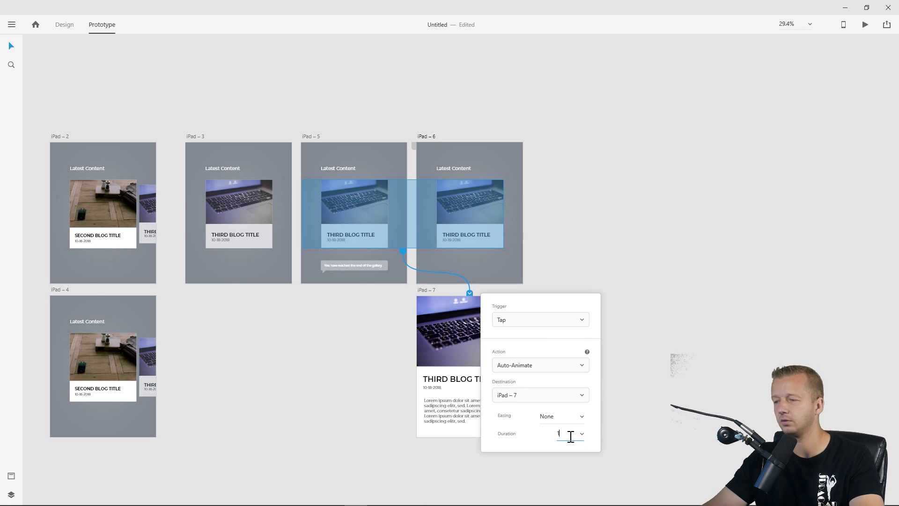
left_click(619, 339)
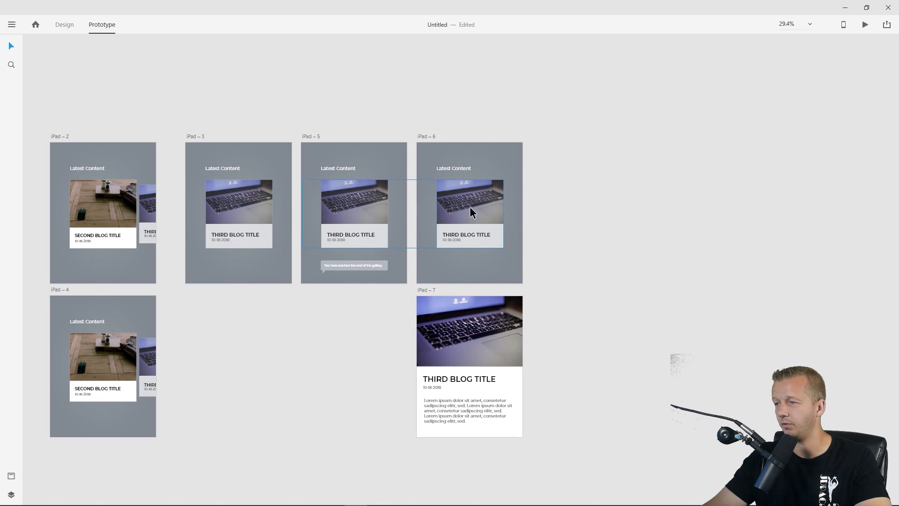
Preview the prototype, advancing from the second card to the third and expanding the third card into its full post.
left_click(865, 24)
left_click(422, 240)
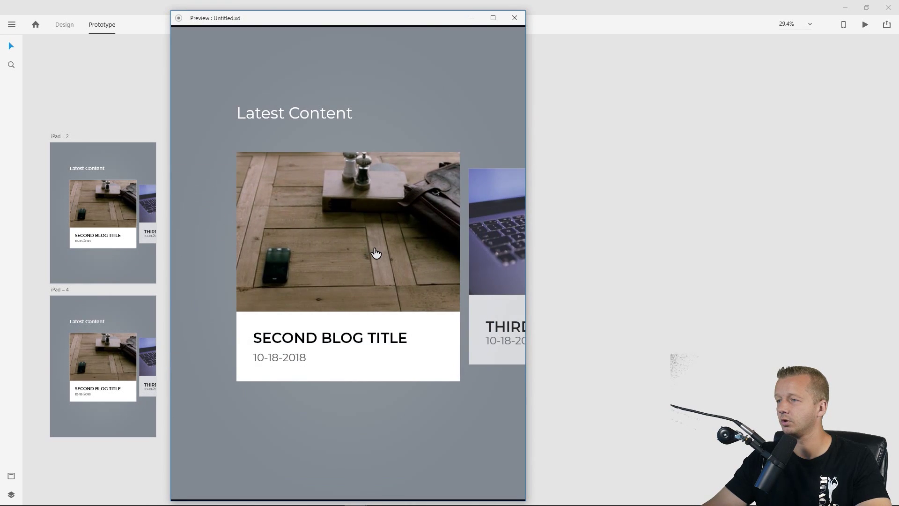
left_click(388, 252)
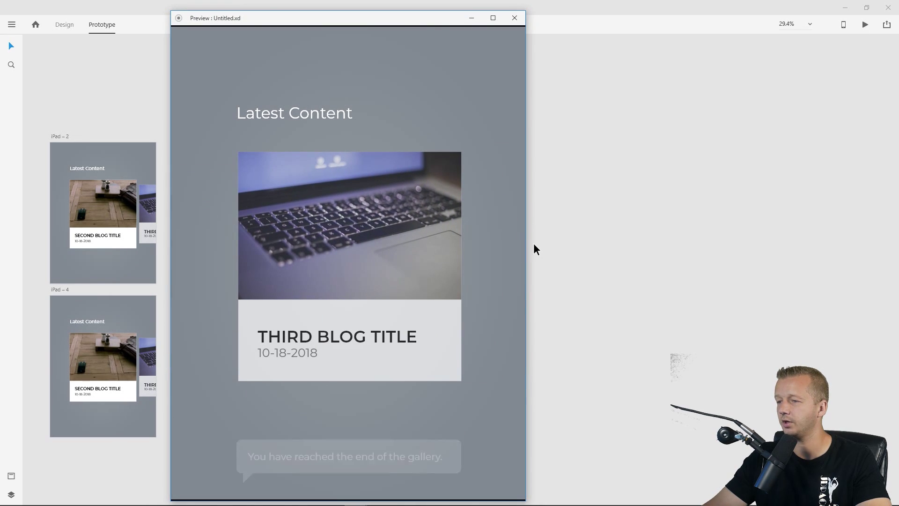
left_click(350, 236)
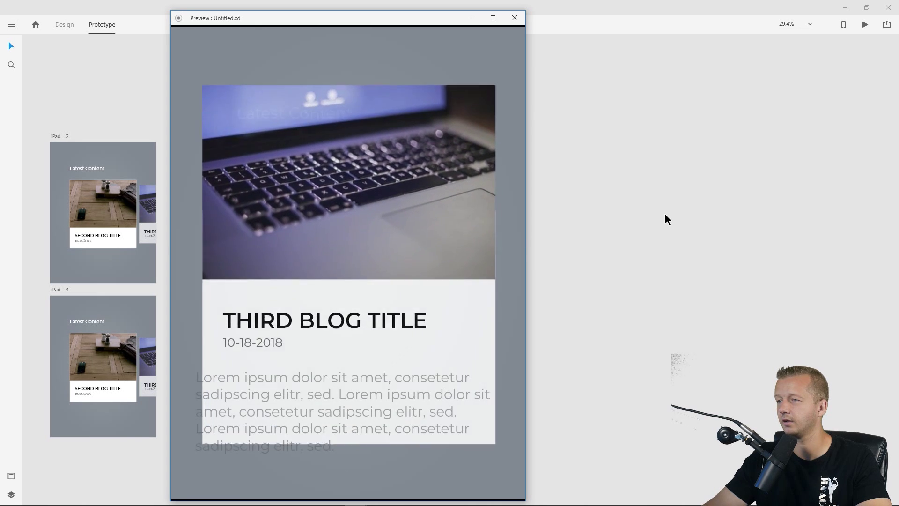
left_click(514, 17)
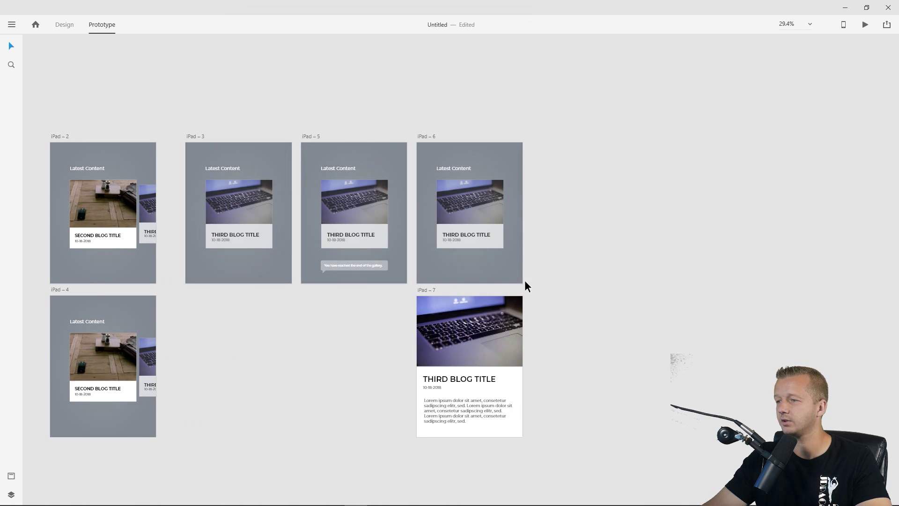
Set the easing of the card group's transition from iPad – 6 to iPad – 7 to Ease In-Out.
left_click(428, 139)
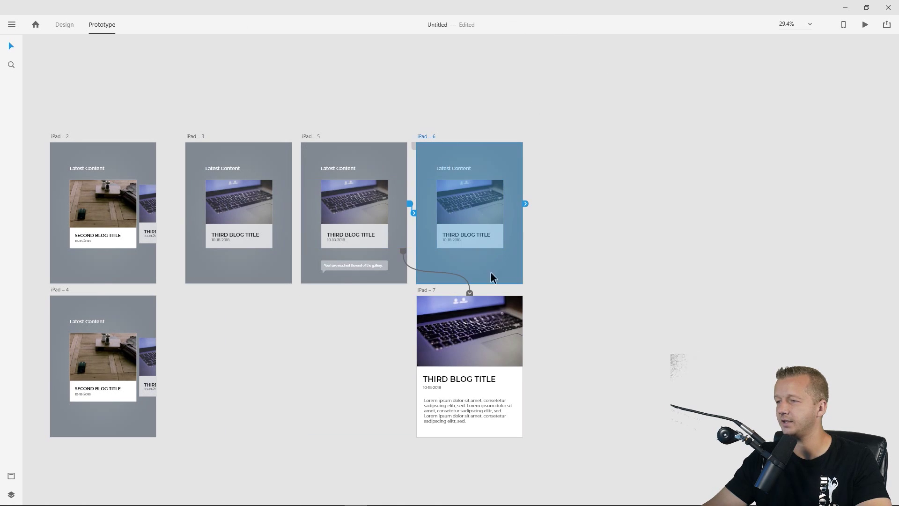
left_click(485, 224)
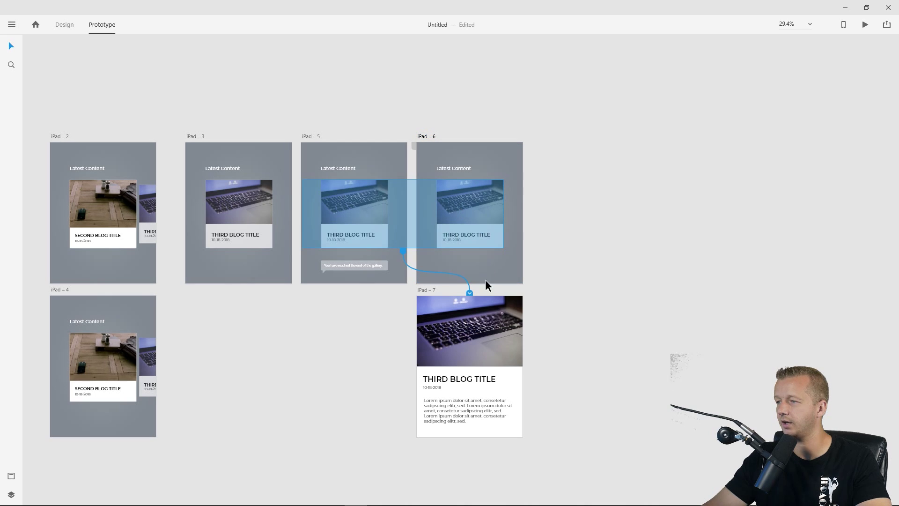
left_click(470, 291)
left_click(581, 419)
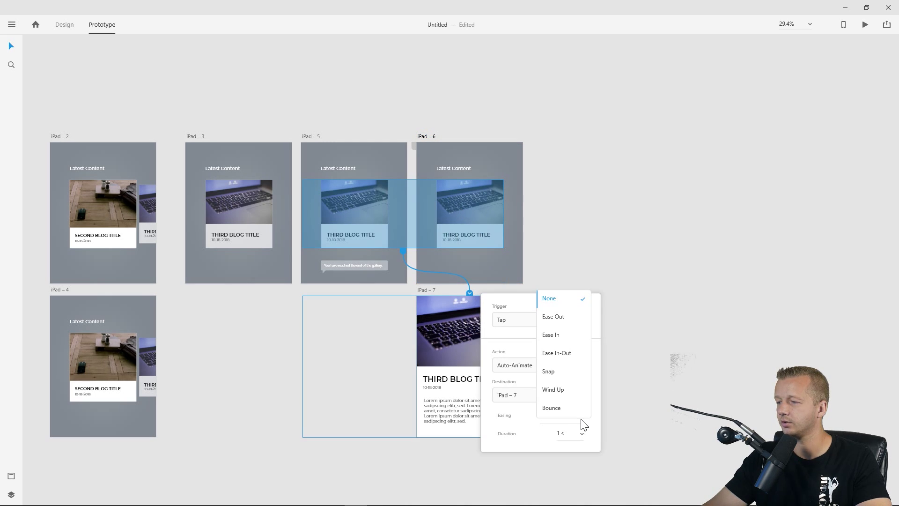
left_click(561, 354)
left_click(702, 167)
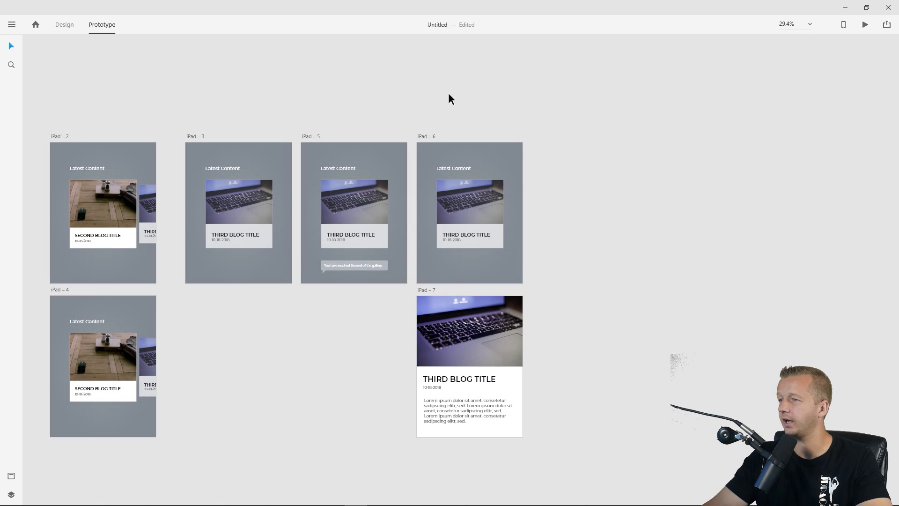
Preview the prototype starting from iPad – 6 to check the eased card expansion.
left_click(428, 138)
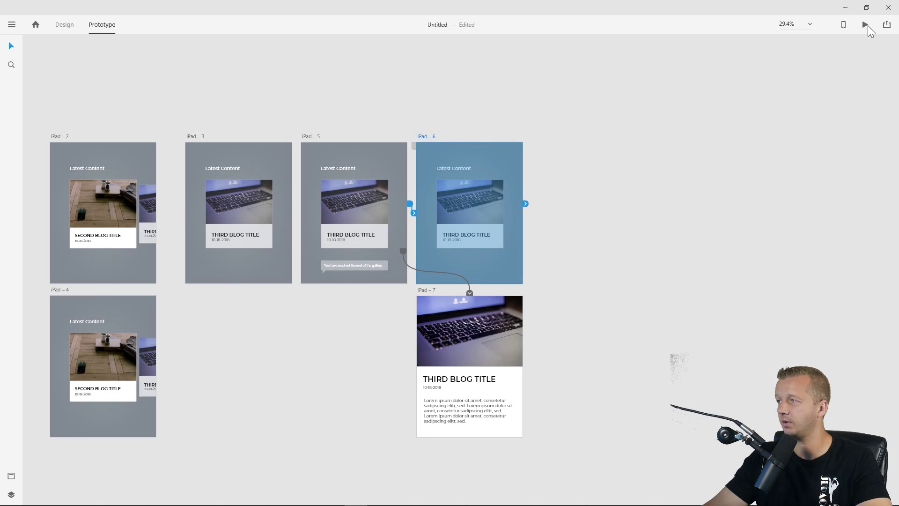
left_click(866, 26)
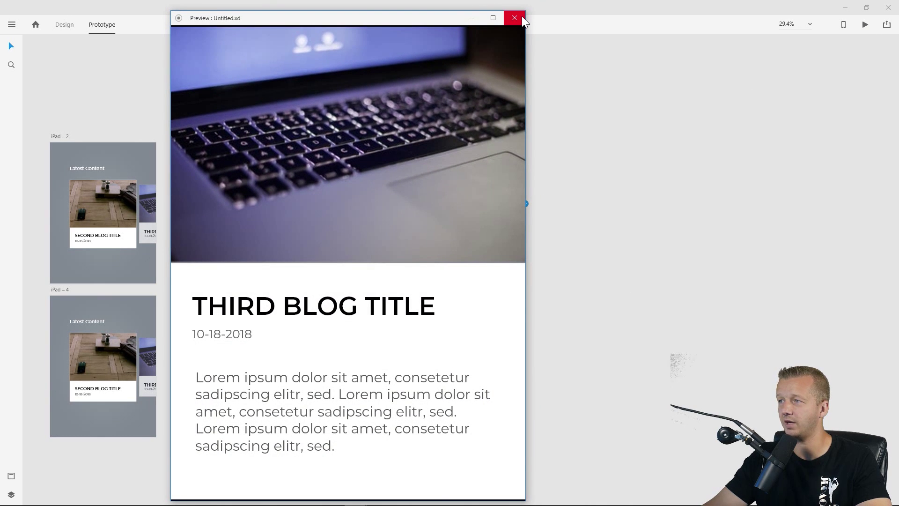
left_click(519, 16)
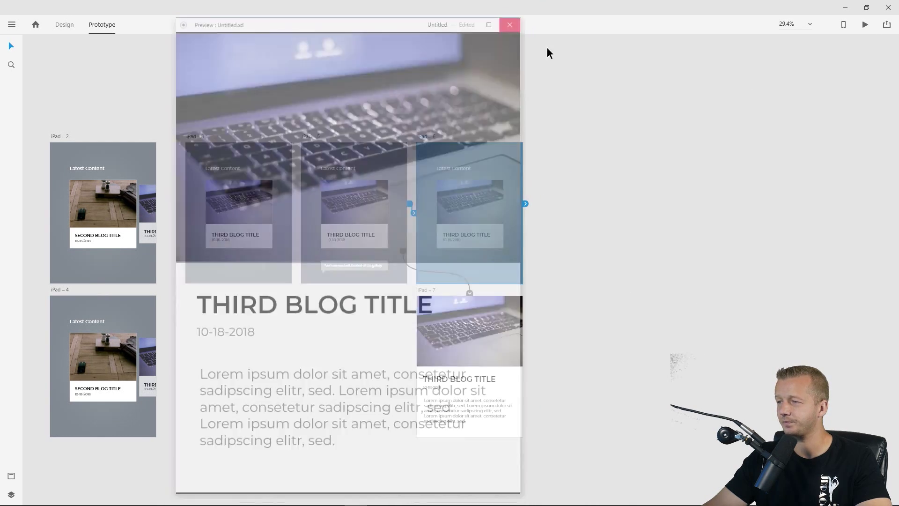
Draw a small left-pointing triangle with the Pen tool in the upper-left corner of iPad – 7's photo, with a white fill and no border.
scroll(547, 359, "up", 2)
scroll(547, 361, "up", 1)
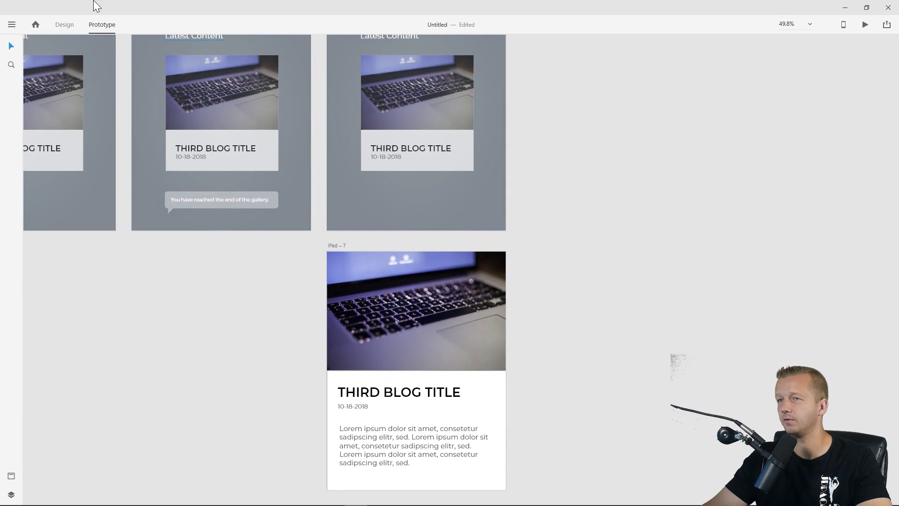
left_click(68, 25)
scroll(526, 299, "up", 1)
left_click_drag(532, 298, 546, 226)
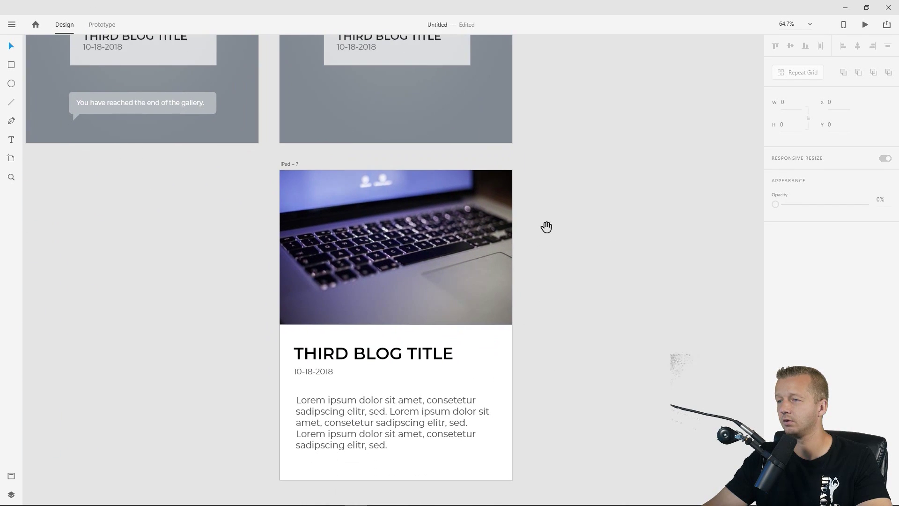
scroll(546, 227, "up", 1)
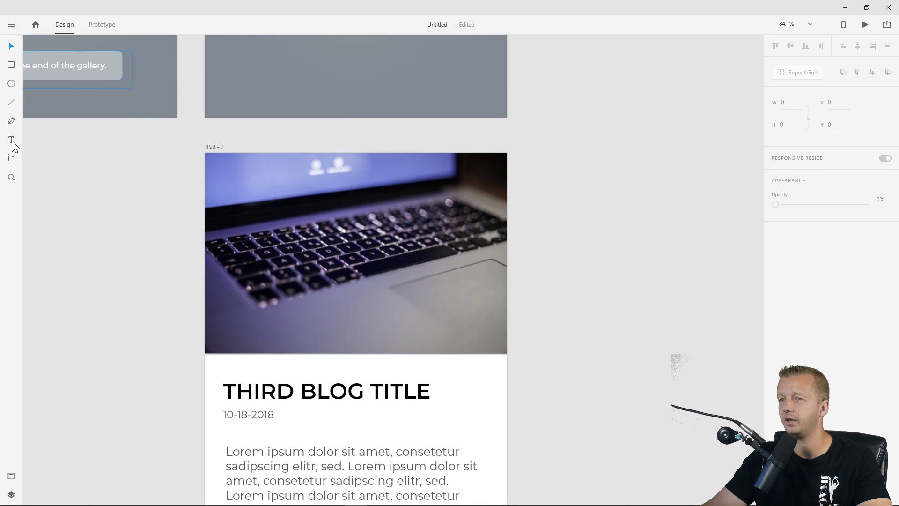
left_click(12, 121)
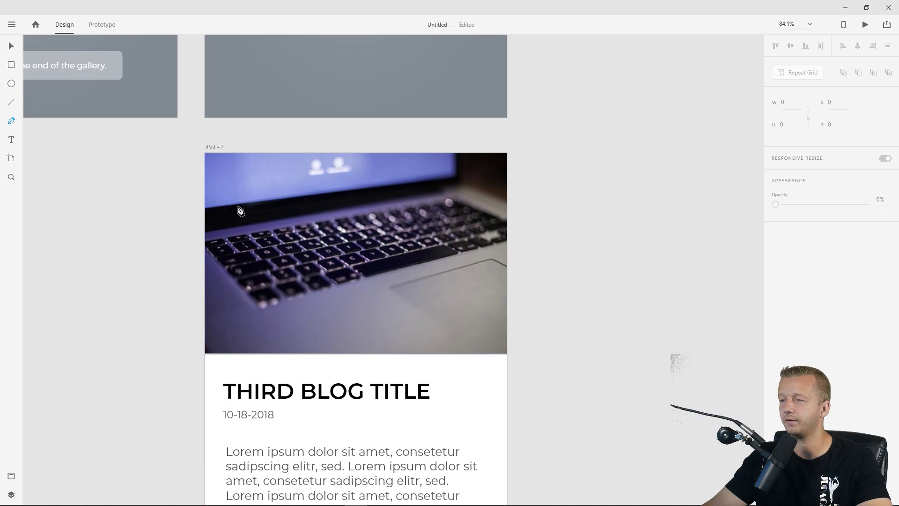
left_click(217, 174)
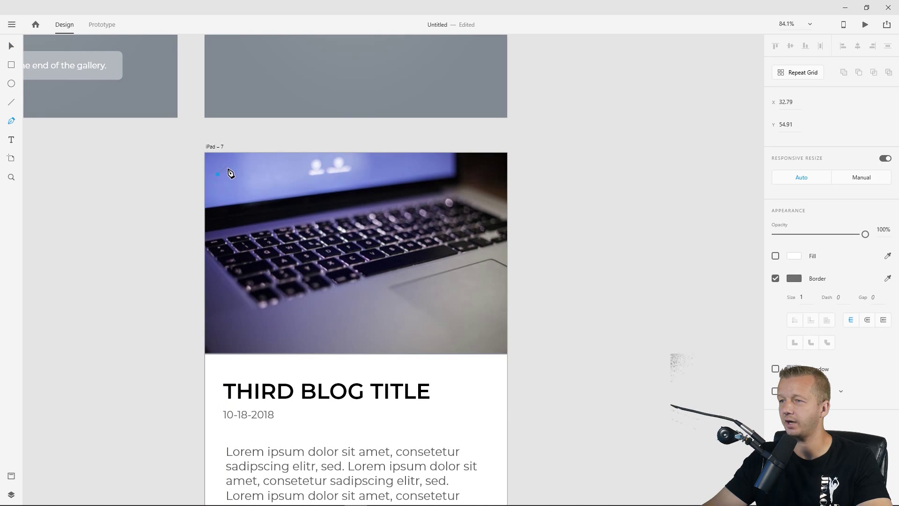
left_click(219, 174)
key("Escape")
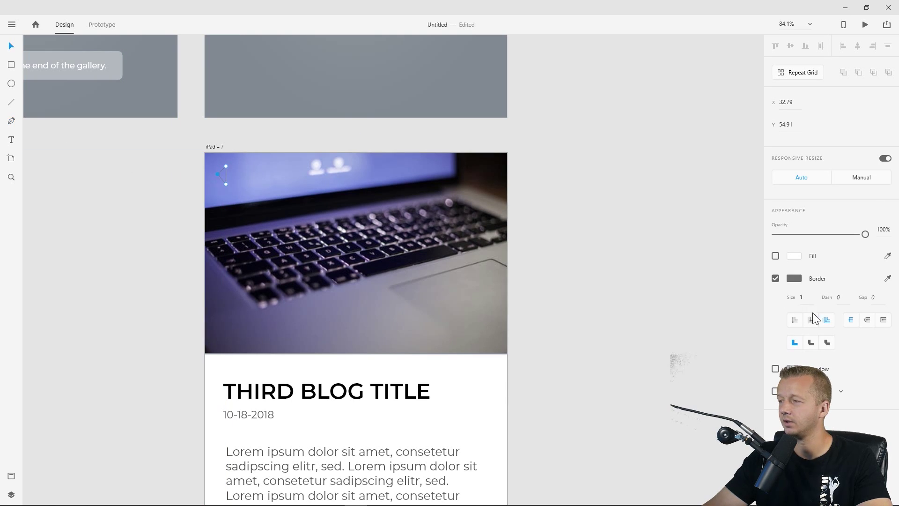
left_click(776, 278)
left_click(775, 256)
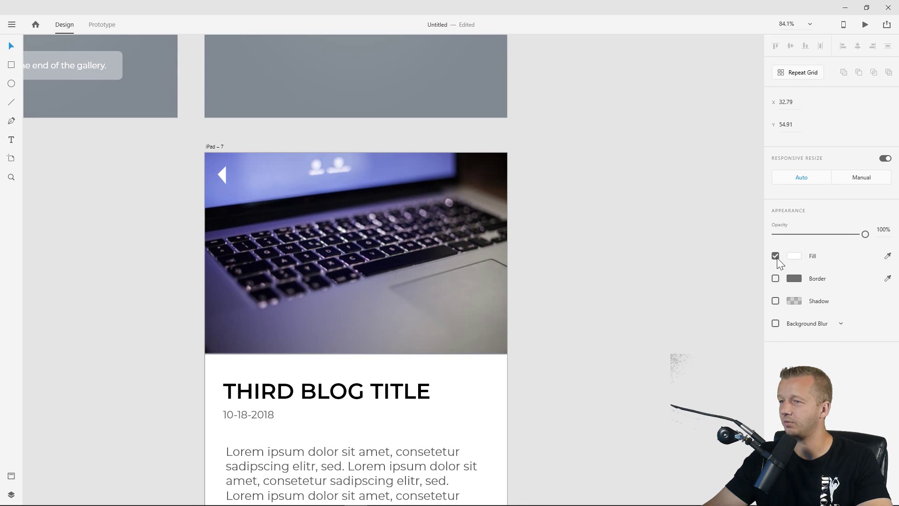
Shift the triangle's tip anchor point 3 px down and 8 px left, to X 24.79 and Y 57.91.
scroll(221, 196, "up", 5)
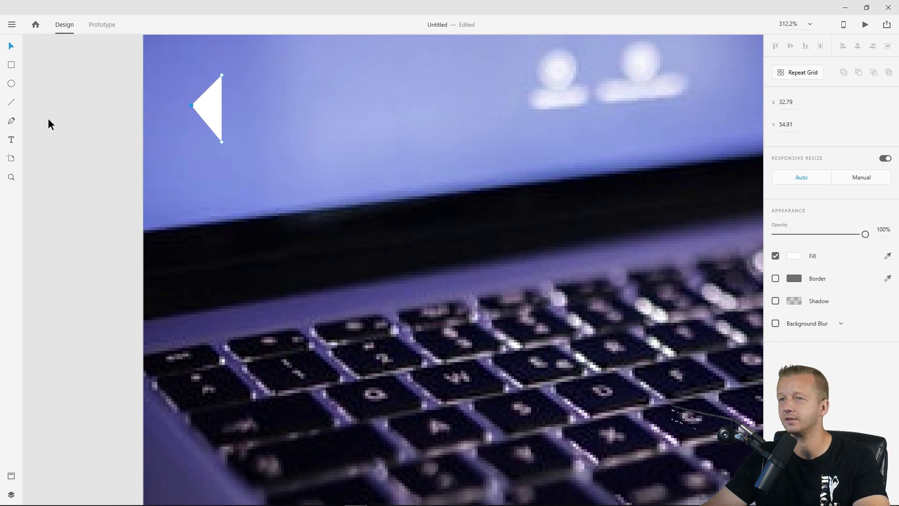
key("Down")
key("Down")
key("Down")
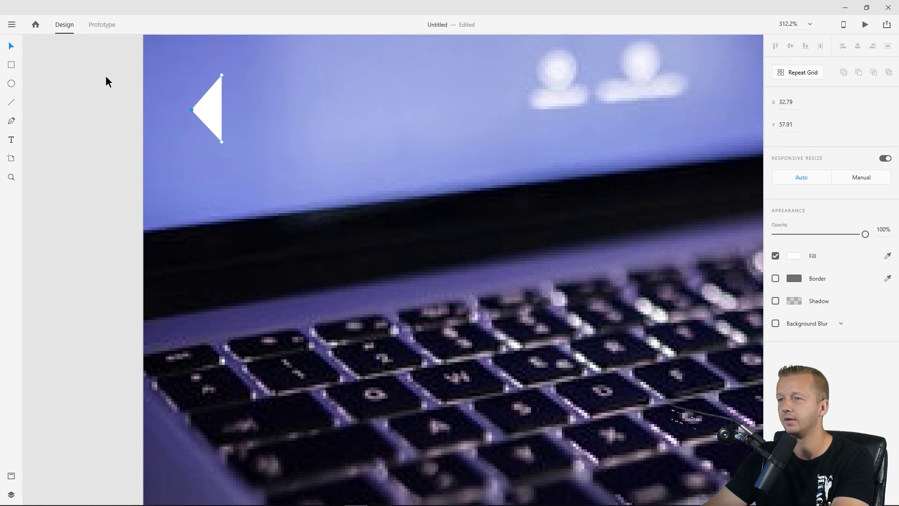
key("Left")
key("Left")
key("Left")
key("Left")
key("Left")
key("Left")
key("Left")
key("Left")
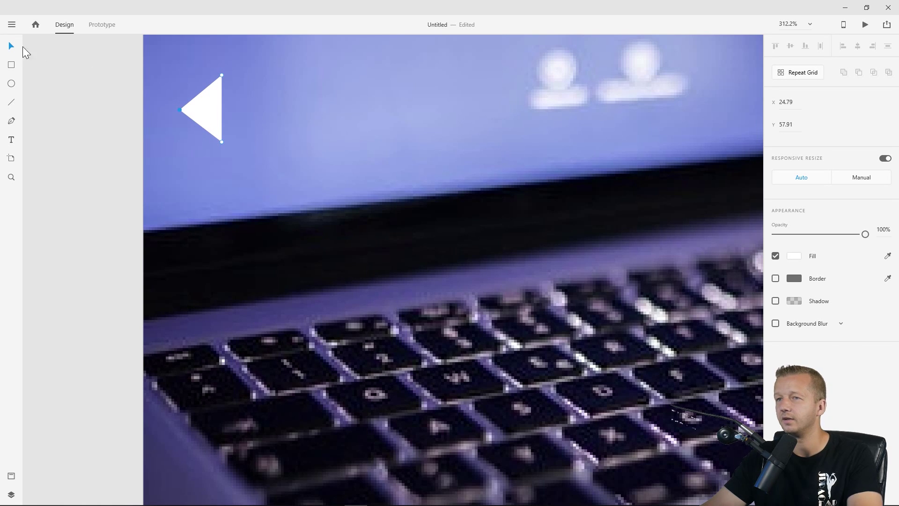
left_click(99, 109)
Nudge the whole back arrow on iPad – 7 slightly right and down to X 32.79 and Y 38.13.
scroll(98, 173, "down", 4)
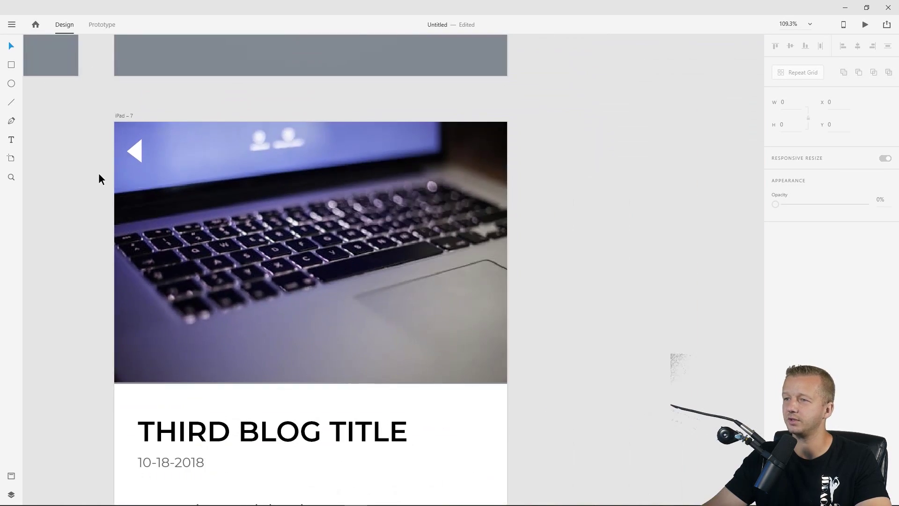
scroll(98, 173, "down", 2)
left_click(121, 159)
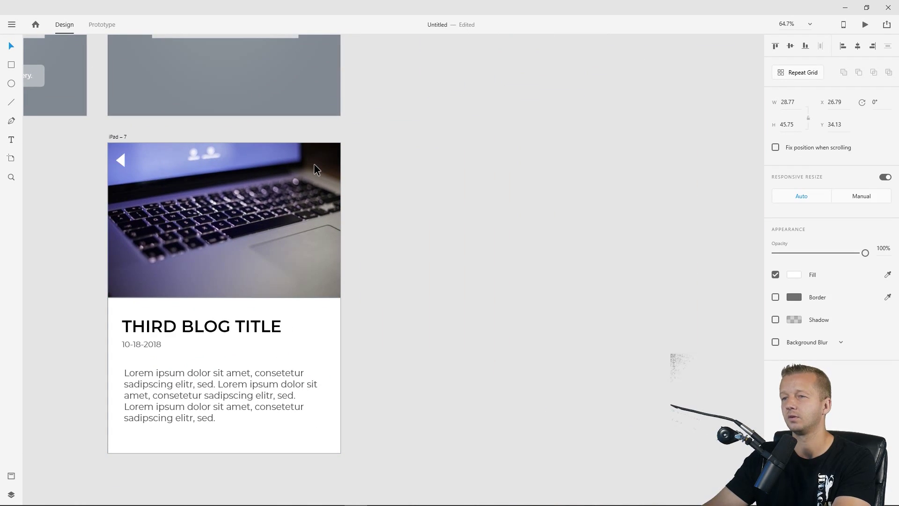
key("Right")
key("Right")
key("Right")
key("Right")
left_click(450, 183)
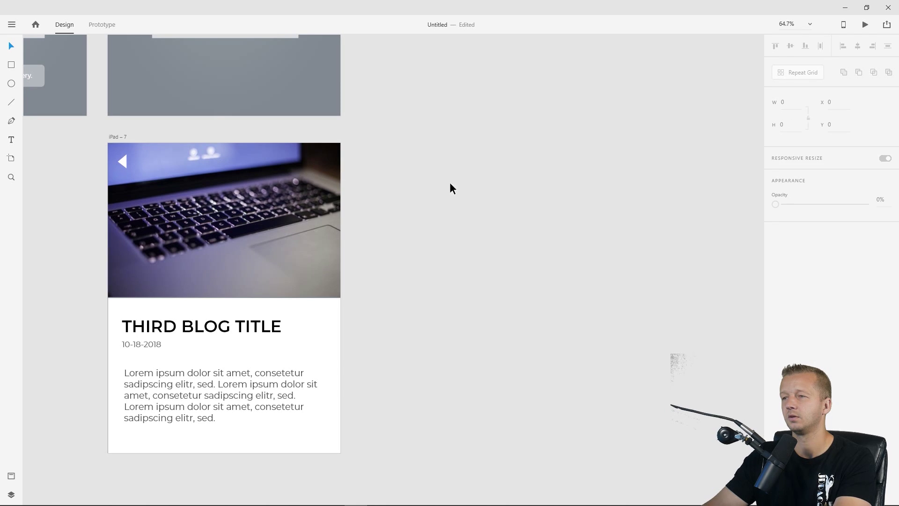
Link the back arrow on iPad – 7 to iPad – 6 with a Tap trigger, Auto-Animate, Ease In-Out easing and 1 s duration.
left_click_drag(435, 173, 536, 203)
scroll(539, 176, "down", 1)
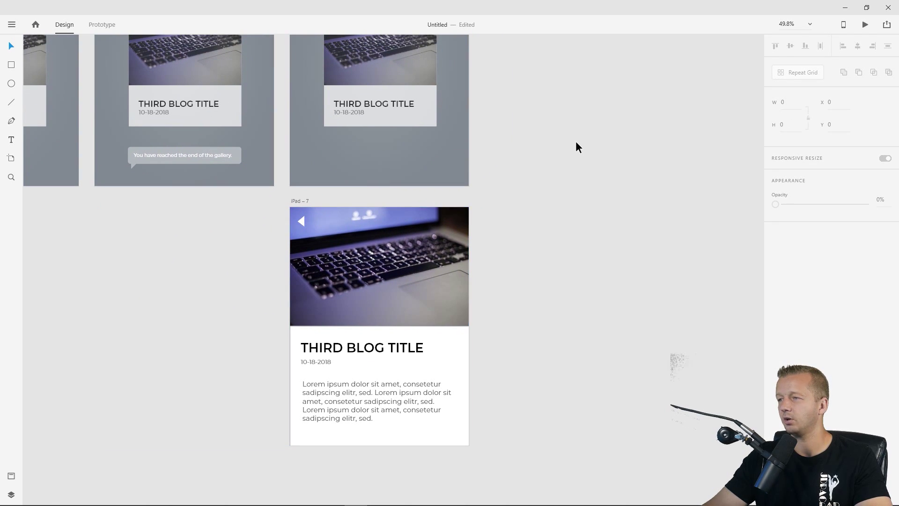
left_click_drag(577, 145, 564, 243)
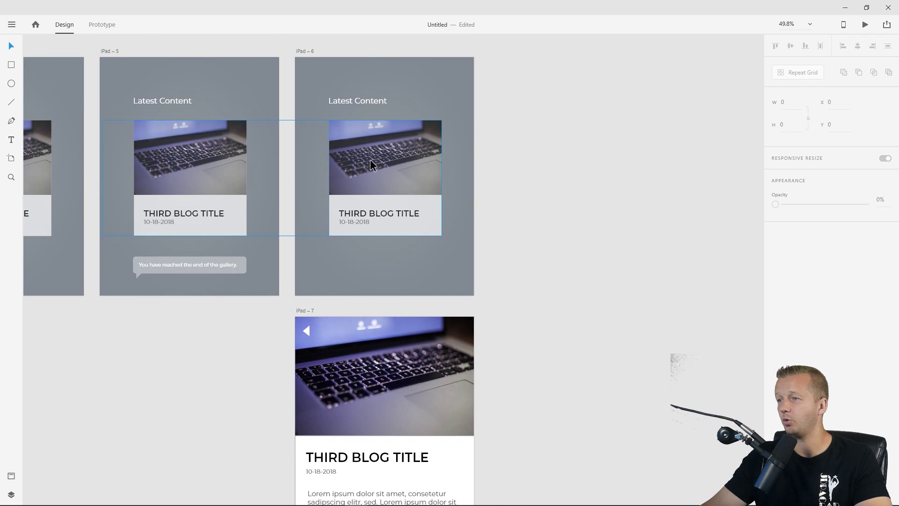
left_click(306, 331)
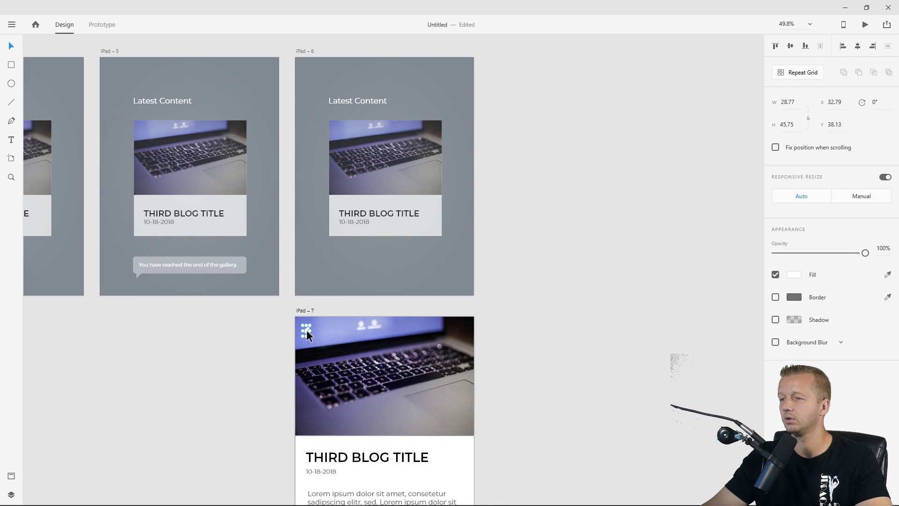
left_click(102, 25)
left_click_drag(313, 330, 381, 238)
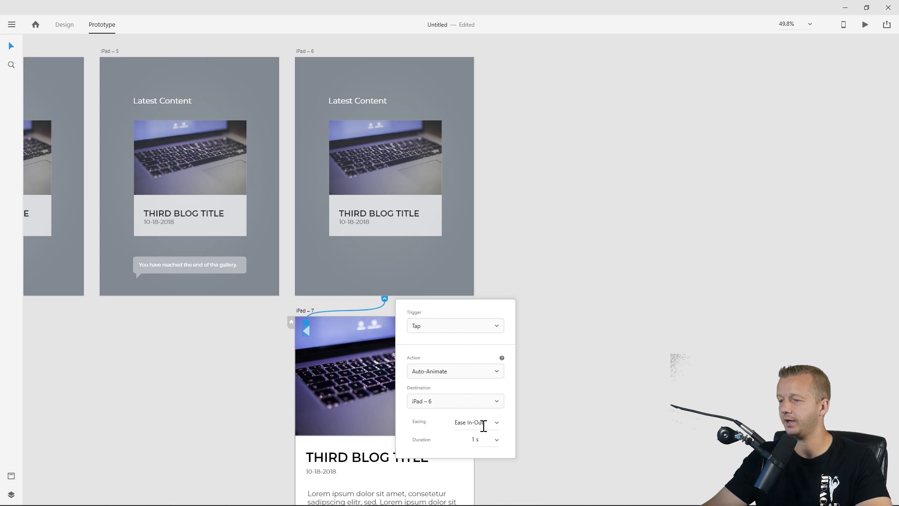
left_click(610, 312)
scroll(610, 312, "down", 5)
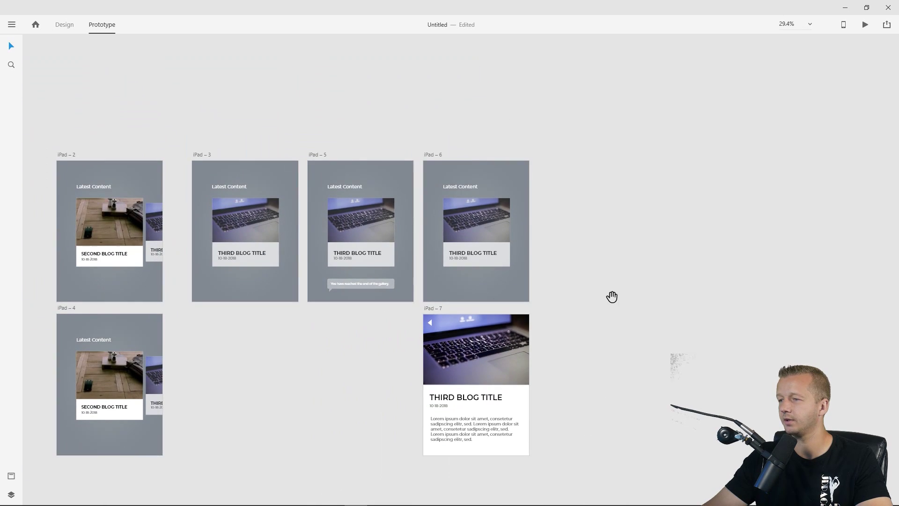
Preview the prototype by swiping to the third card, opening its post and returning through the back arrow twice.
left_click_drag(612, 297, 676, 246)
left_click(866, 26)
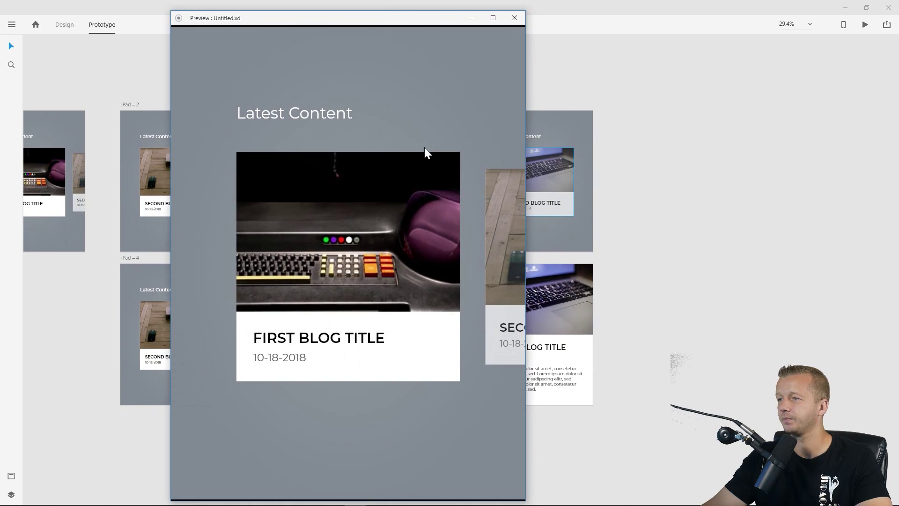
left_click_drag(424, 147, 220, 206)
left_click_drag(429, 272, 219, 246)
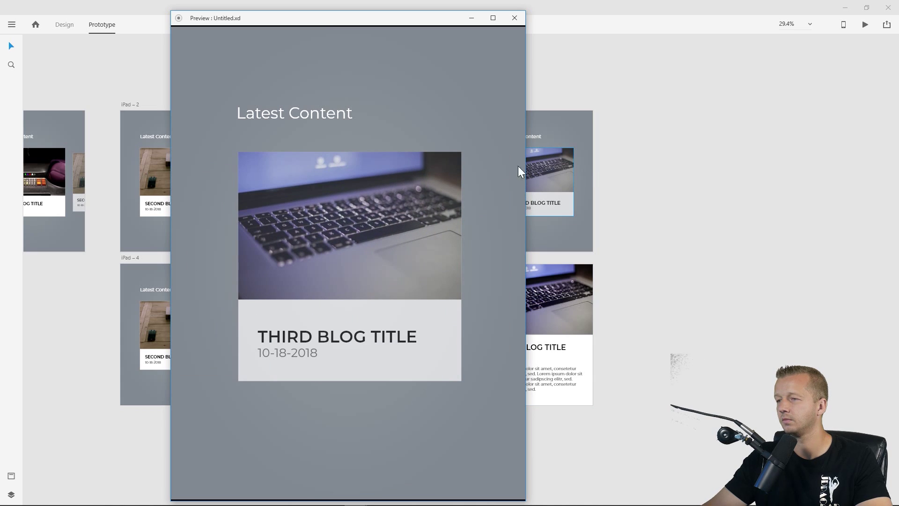
left_click(378, 228)
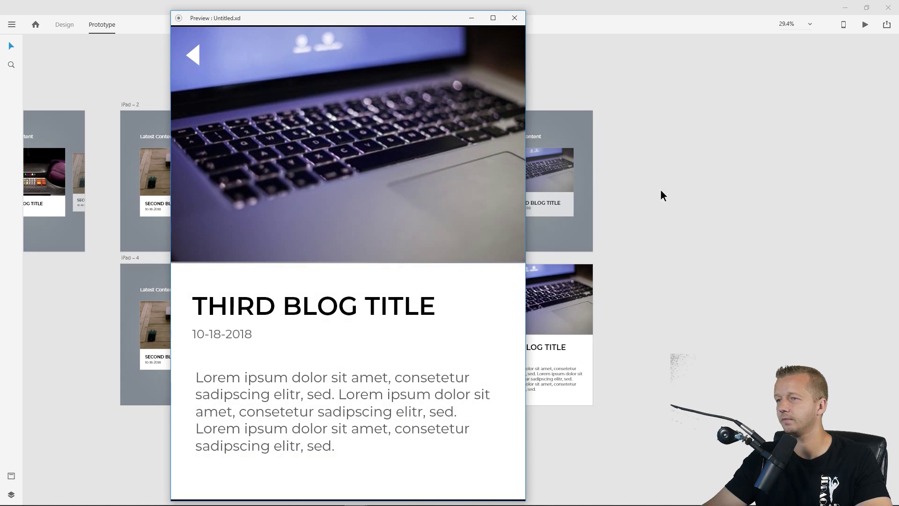
left_click(194, 56)
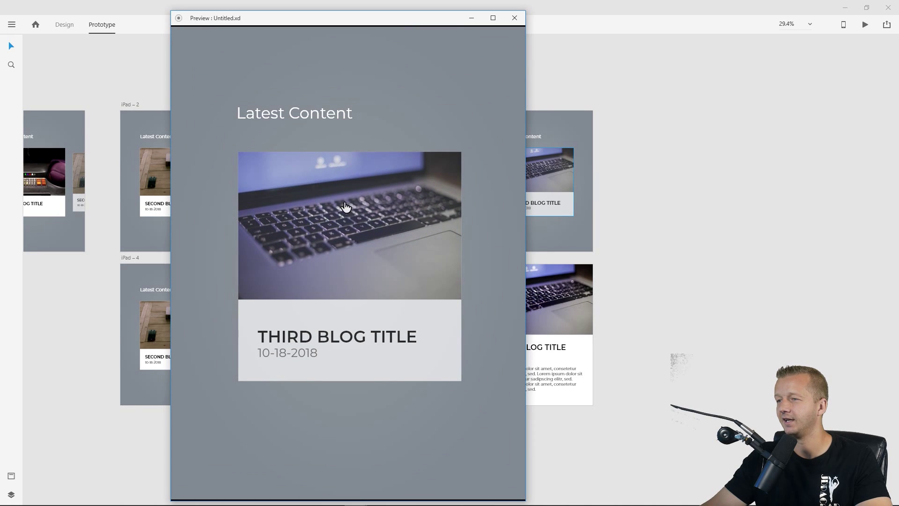
left_click(326, 238)
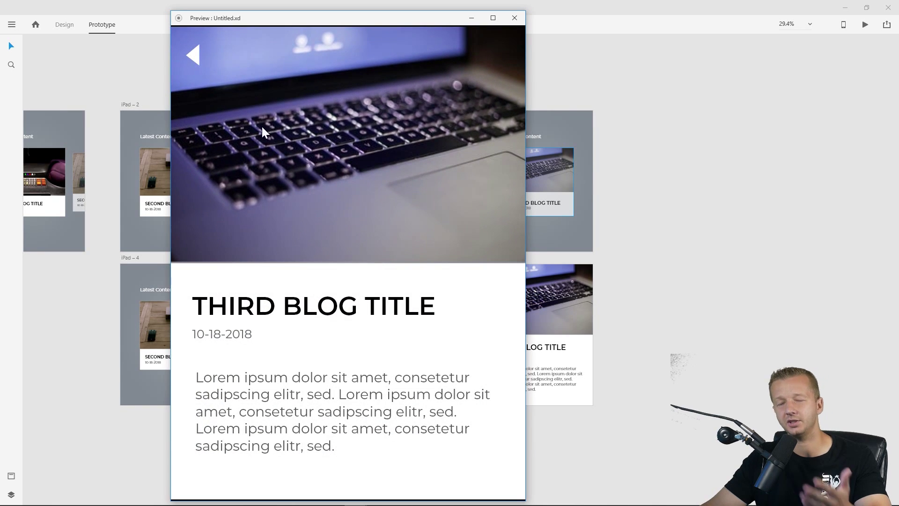
left_click(193, 60)
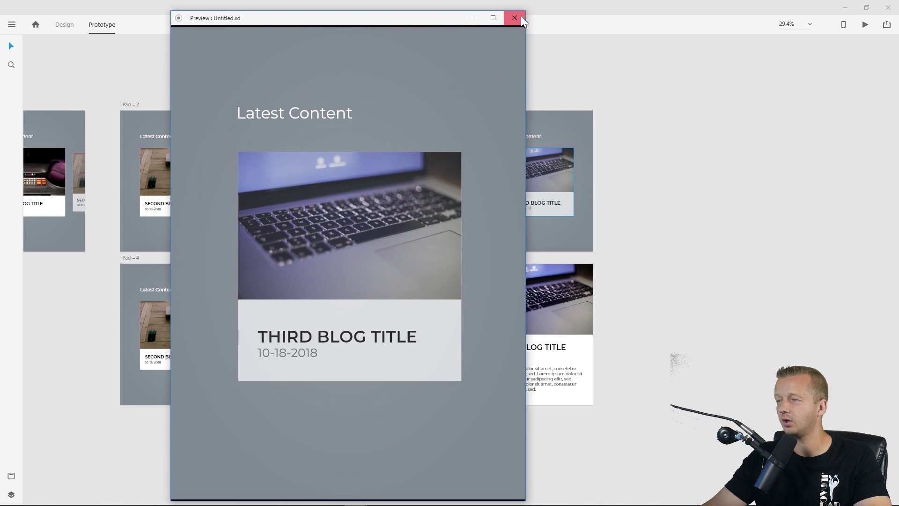
left_click(514, 18)
Duplicate the iPad – 6 artboard and place the copy directly below iPad – 7.
left_click_drag(665, 209, 555, 162)
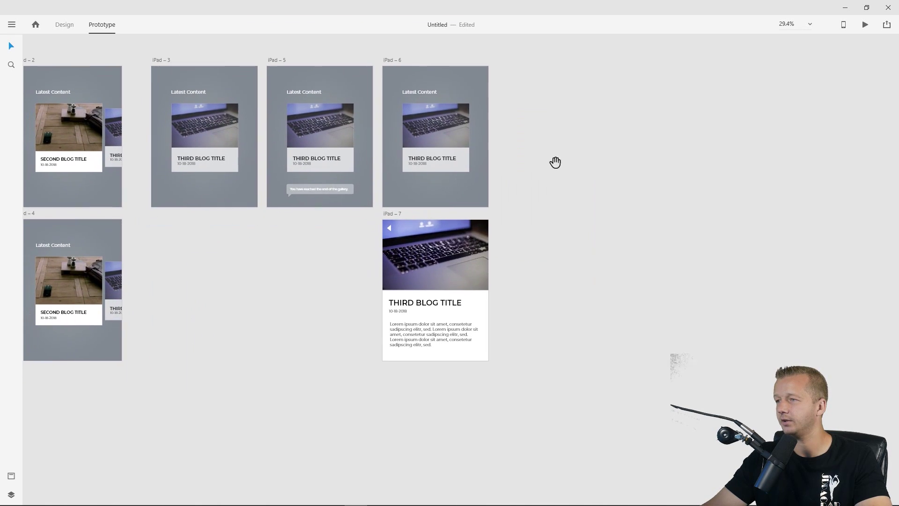
left_click(392, 60)
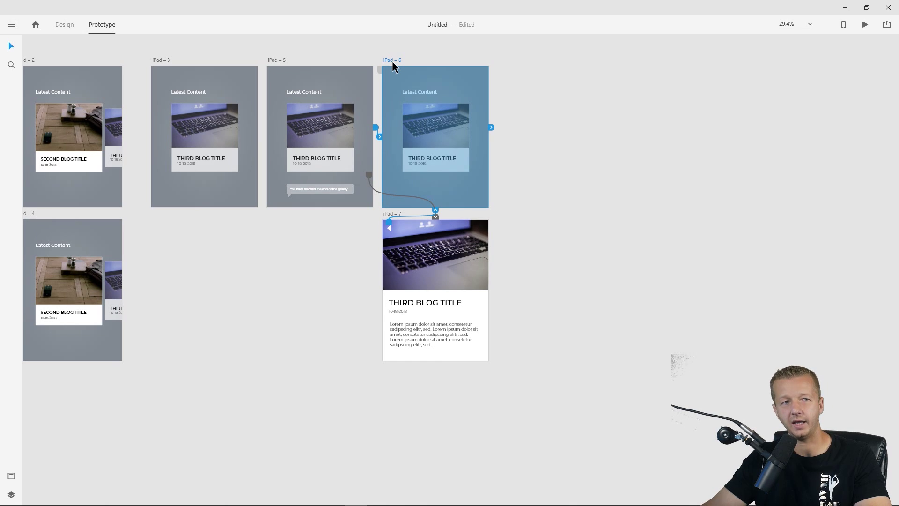
key("ctrl+d")
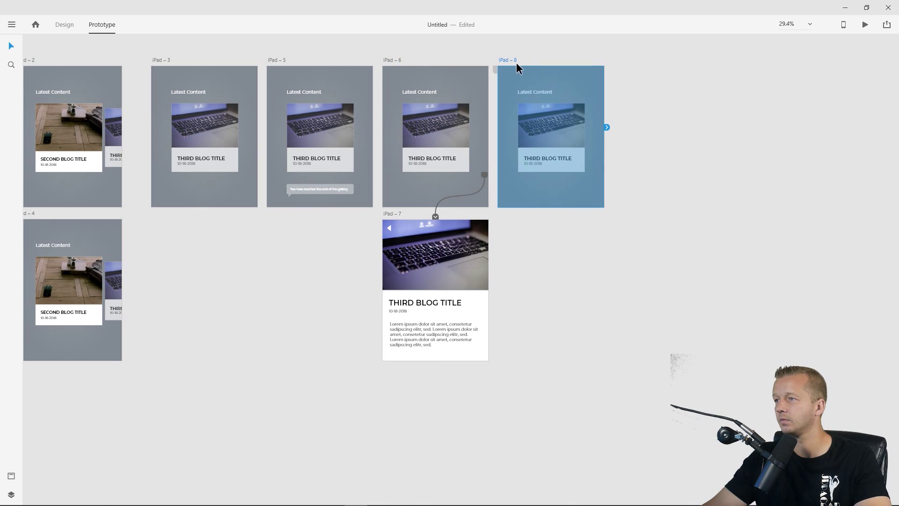
left_click_drag(509, 59, 392, 371)
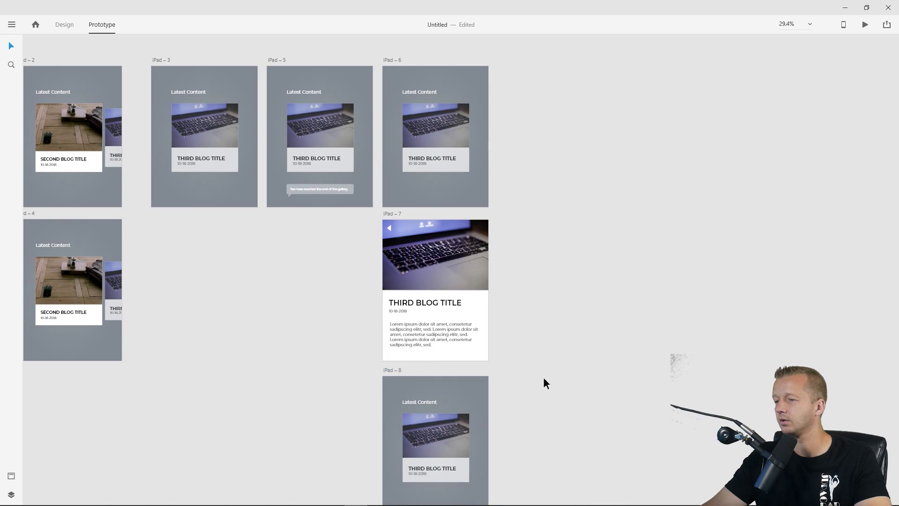
Redirect the back arrow's link on iPad – 7 from iPad – 6 to iPad – 8, keeping Tap and Auto-Animate.
left_click_drag(571, 352, 645, 240)
left_click(463, 118)
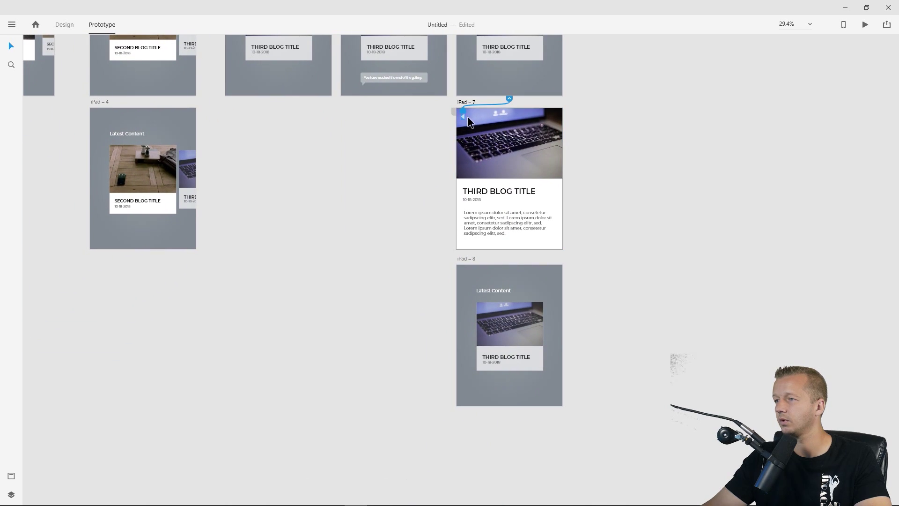
left_click_drag(510, 99, 487, 298)
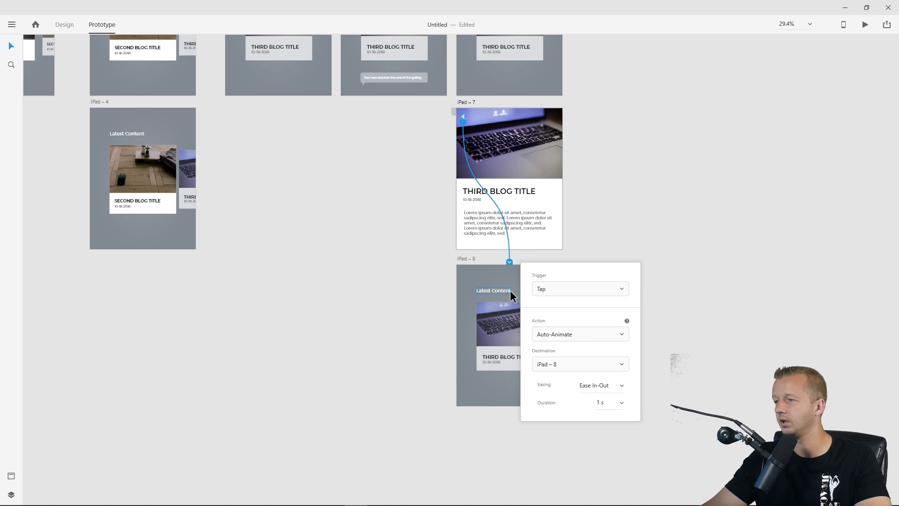
left_click(392, 267)
Redirect the card group's link on iPad – 8 from iPad – 7 to iPad – 4, keeping Auto-Animate.
left_click(487, 319)
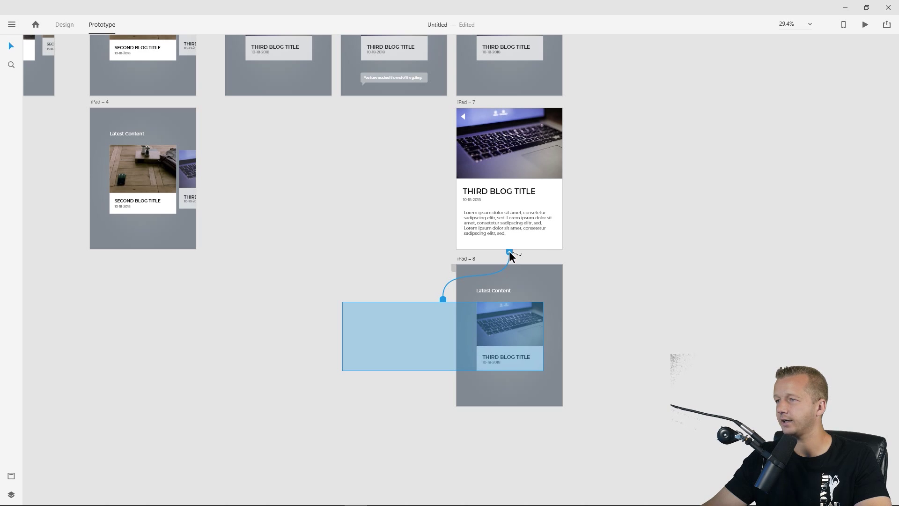
left_click_drag(403, 236, 484, 323)
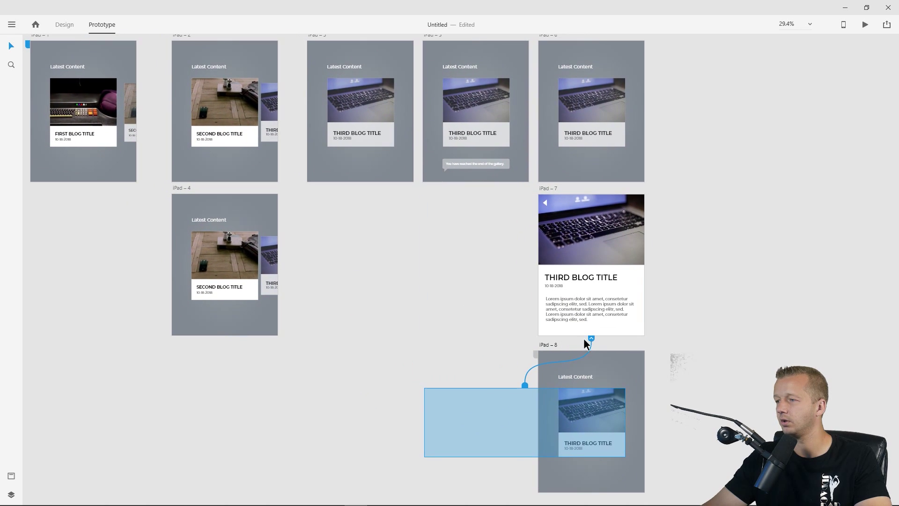
left_click_drag(593, 342, 275, 329)
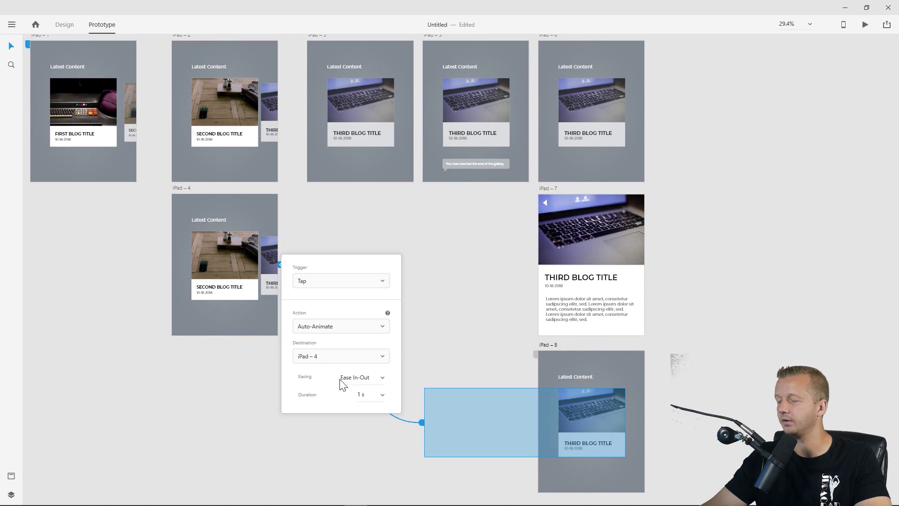
left_click(485, 283)
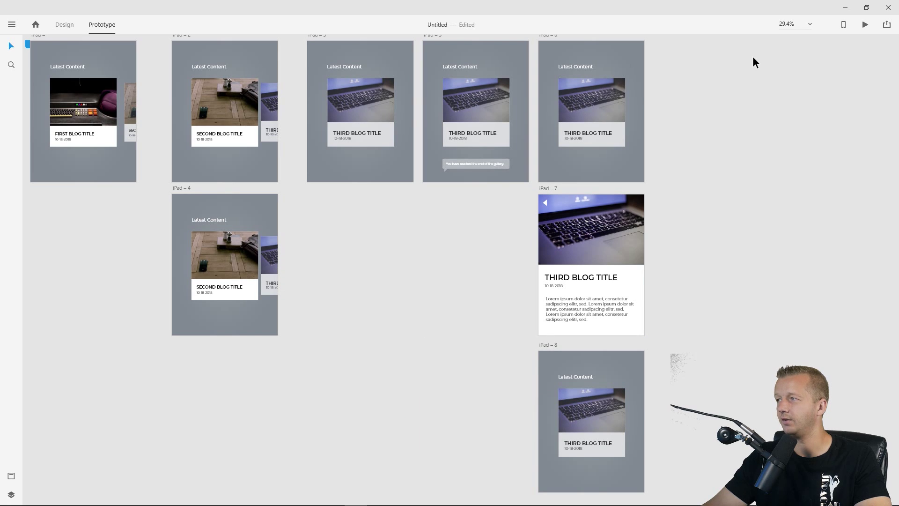
Preview the gallery, open the third post, return through the back arrow and go back to the second card.
left_click_drag(708, 92, 676, 129)
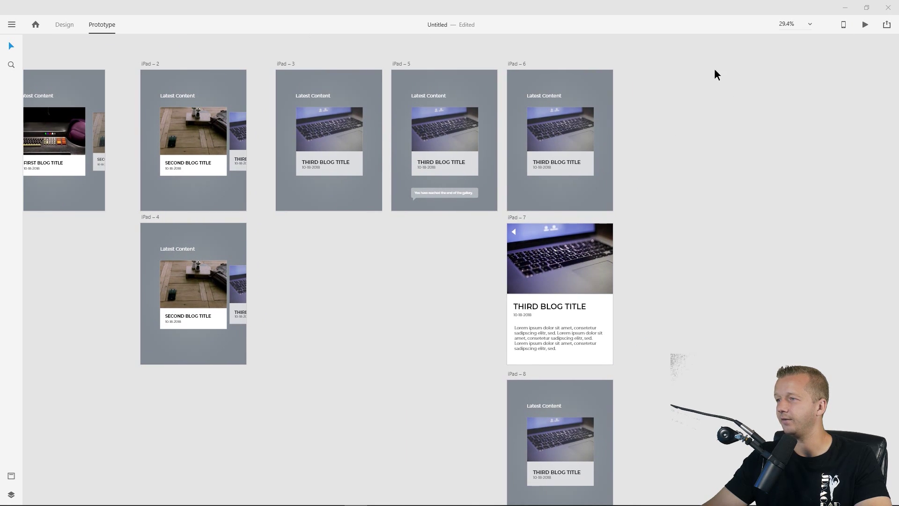
key("ctrl+Return")
left_click(438, 184)
left_click(402, 251)
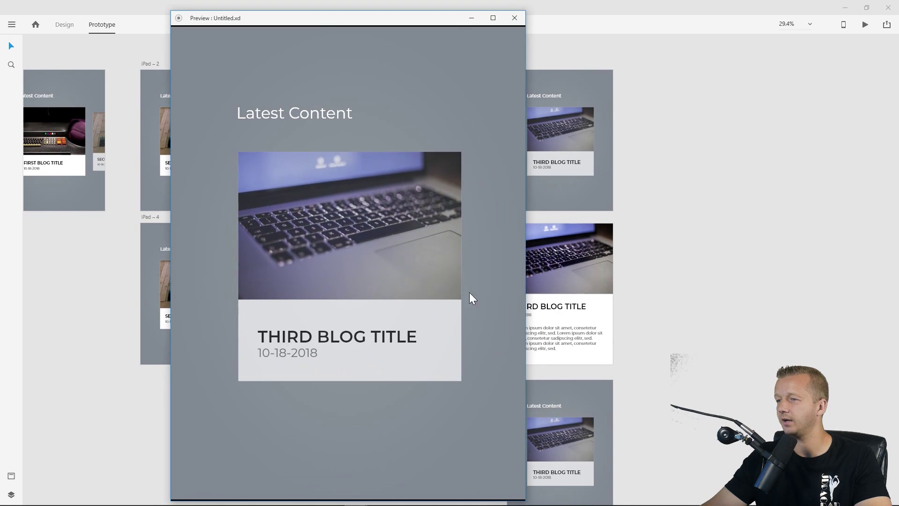
left_click(469, 292)
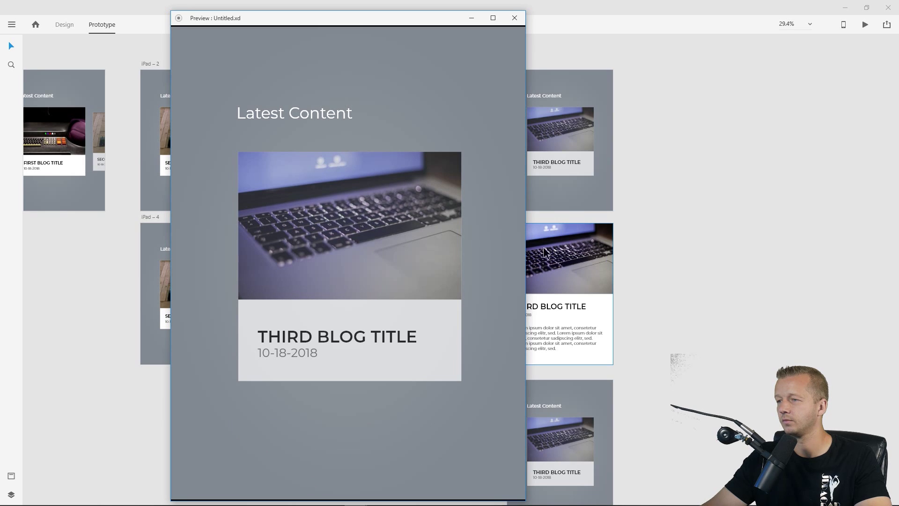
left_click(350, 251)
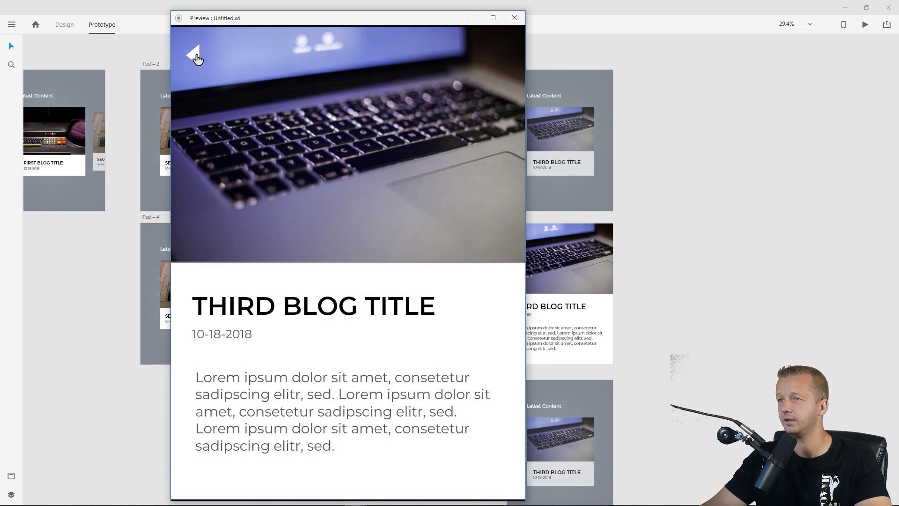
left_click(197, 58)
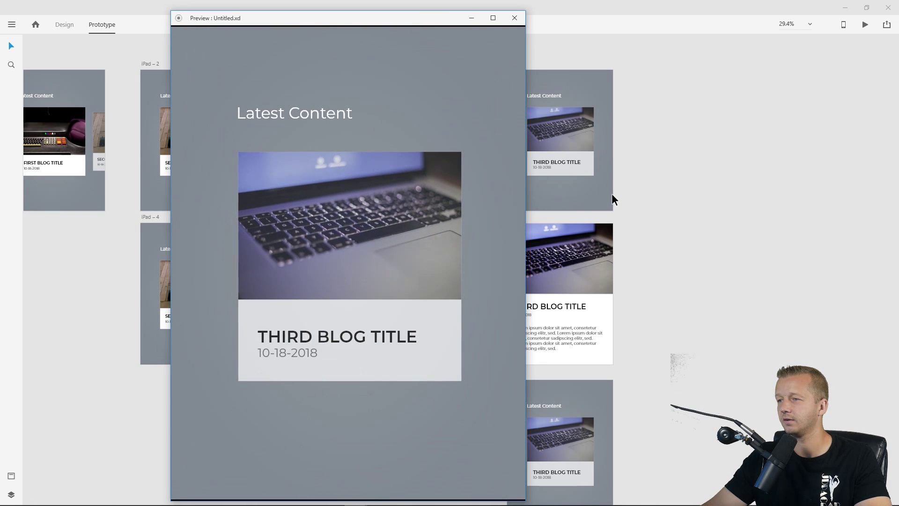
left_click_drag(275, 239, 392, 239)
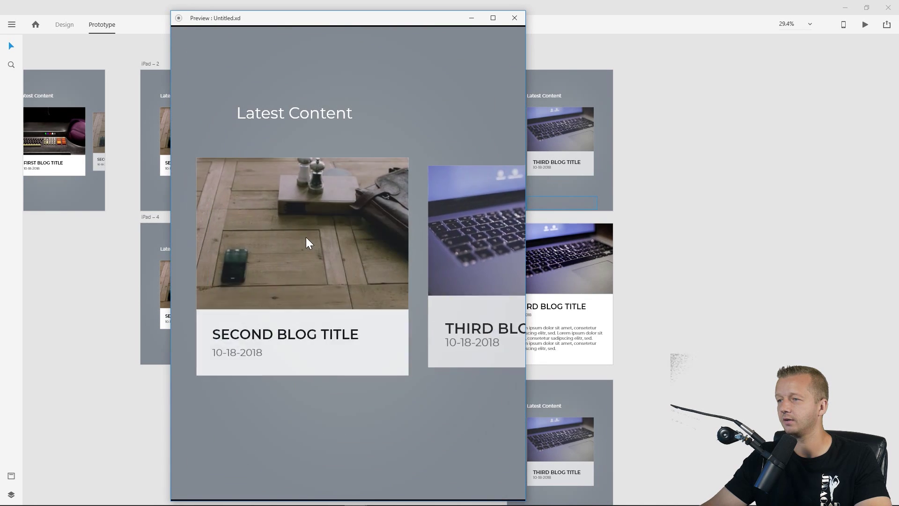
left_click(514, 18)
Set the trigger of the card group's link from iPad – 8 to iPad – 4 to Drag.
scroll(516, 277, "down", 3)
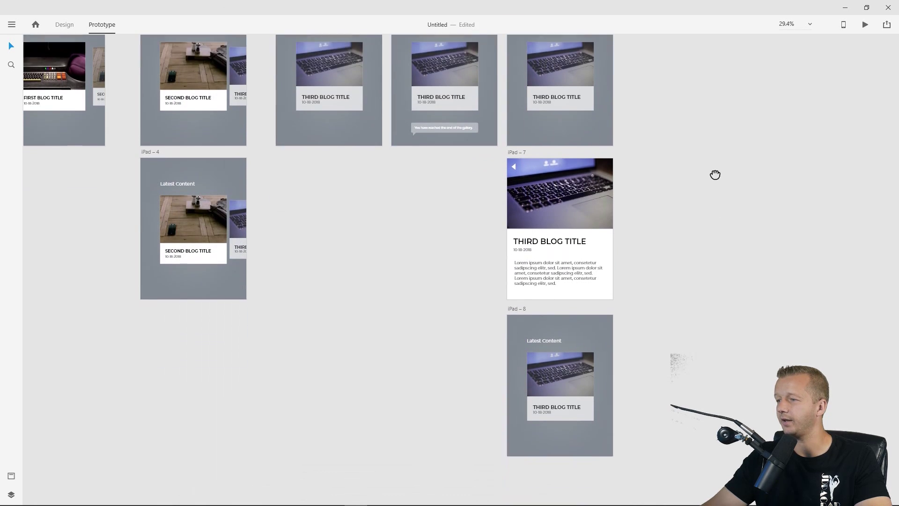
left_click(562, 333)
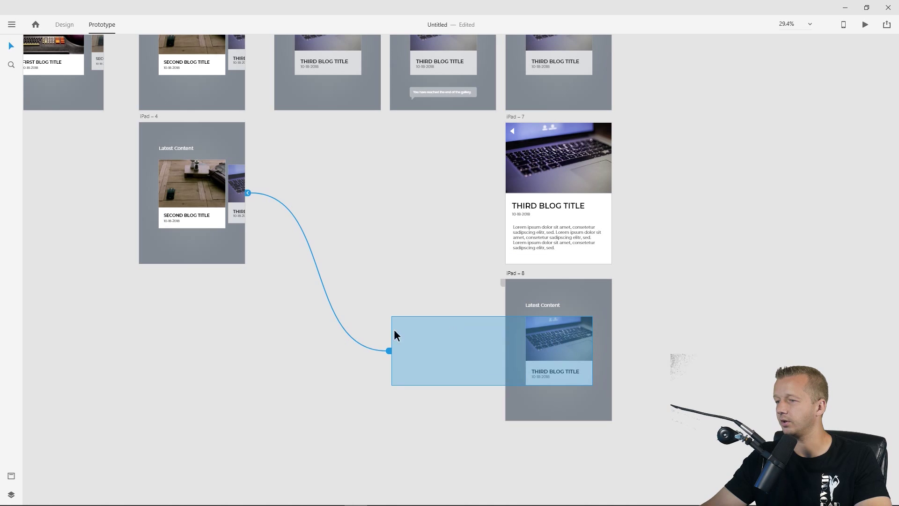
left_click(389, 350)
left_click(432, 389)
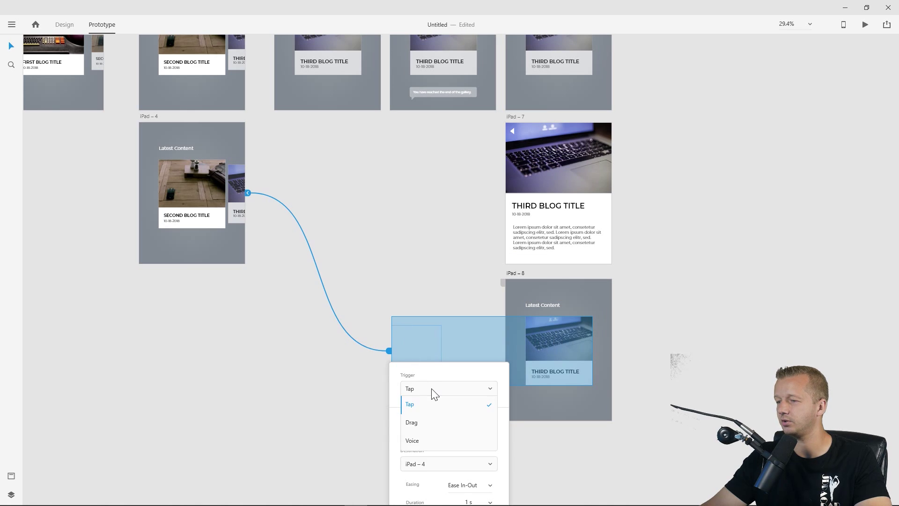
left_click(720, 301)
Preview from iPad – 6, open and close the third post, and swipe back through the gallery to the first card.
scroll(728, 129, "up", 2)
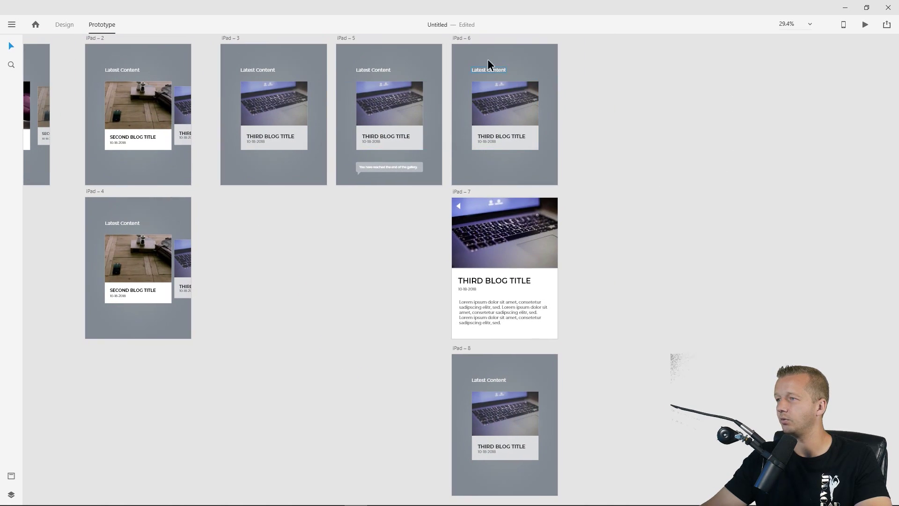
left_click(462, 37)
left_click(866, 24)
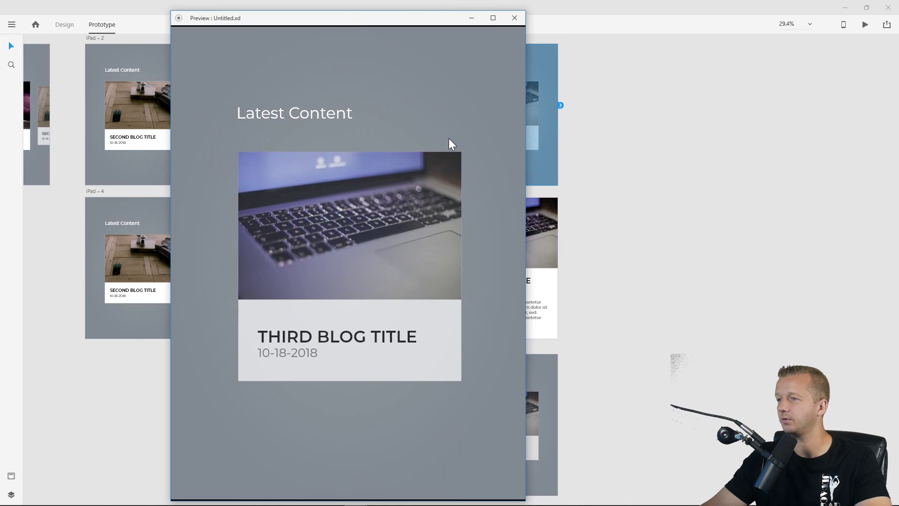
left_click(380, 241)
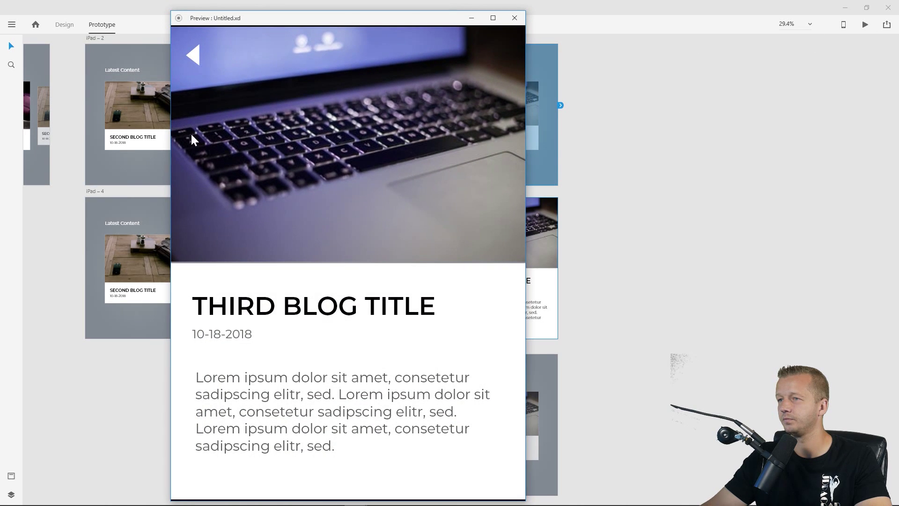
left_click(194, 56)
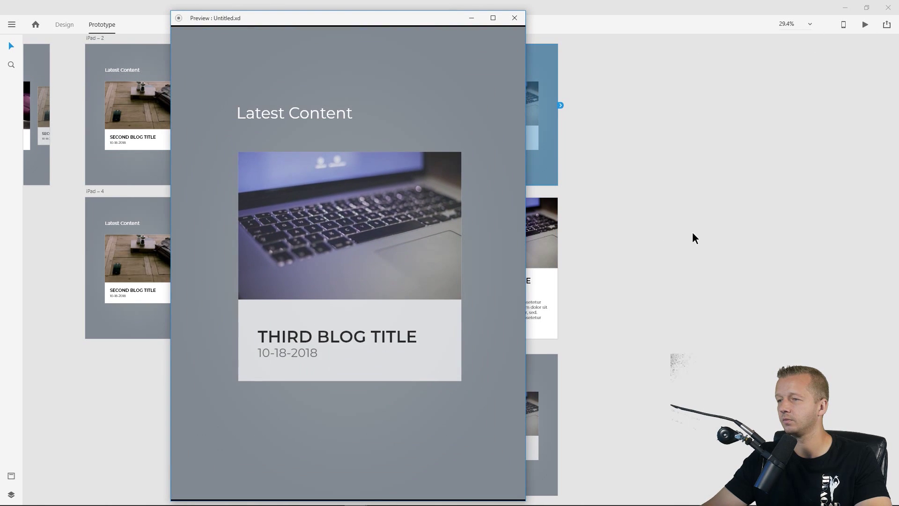
left_click_drag(307, 244, 716, 243)
left_click_drag(295, 252, 653, 257)
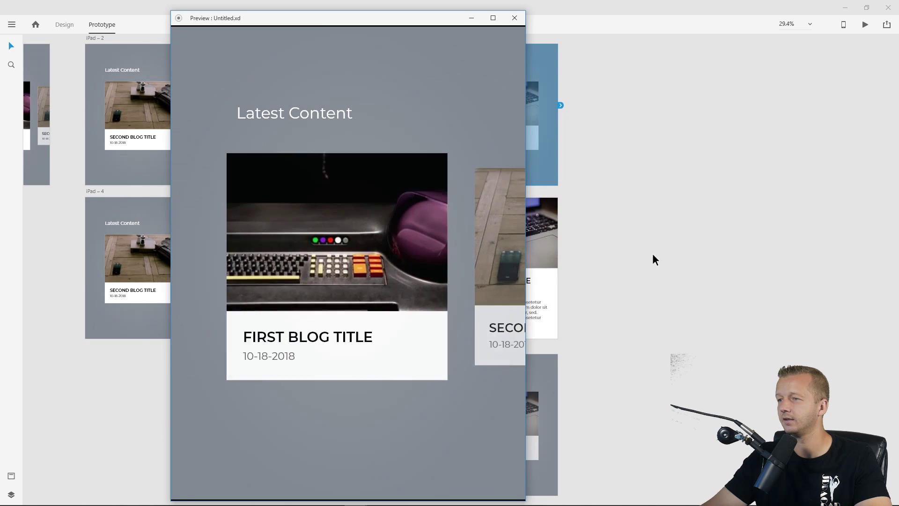
Test the gallery again by swiping forward to the third card, opening and closing its post, and swiping back.
left_click_drag(426, 260, 225, 322)
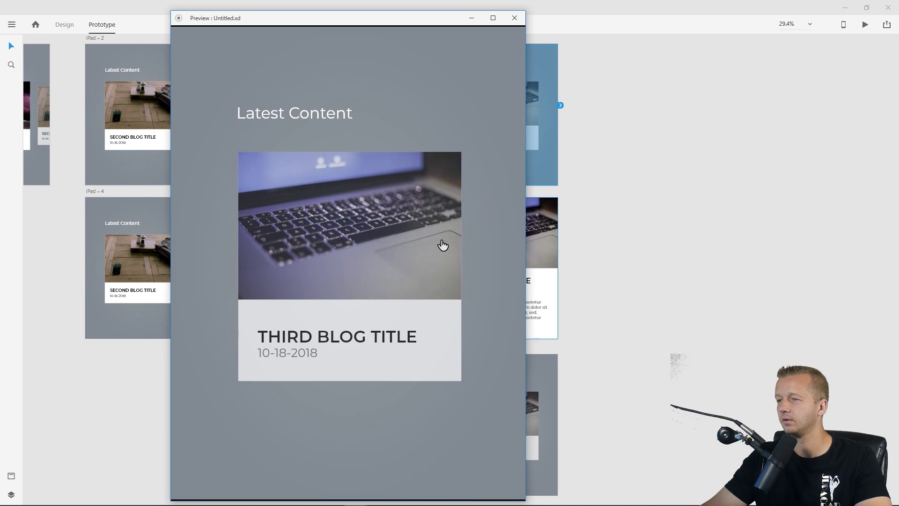
left_click(422, 239)
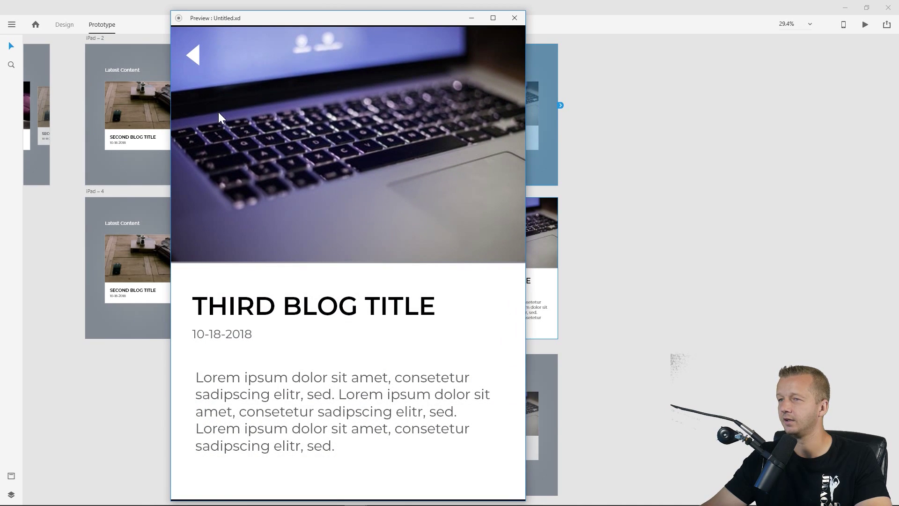
left_click(194, 58)
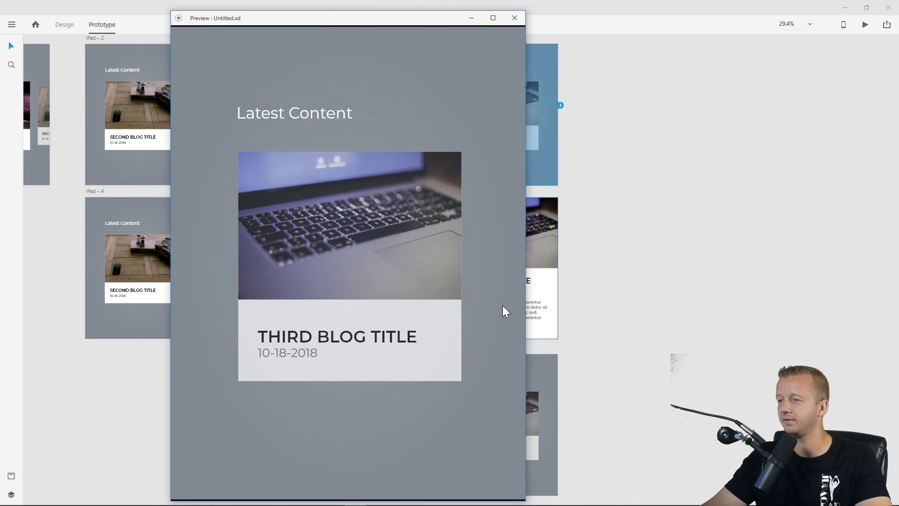
left_click_drag(319, 259, 406, 241)
left_click_drag(240, 239, 470, 226)
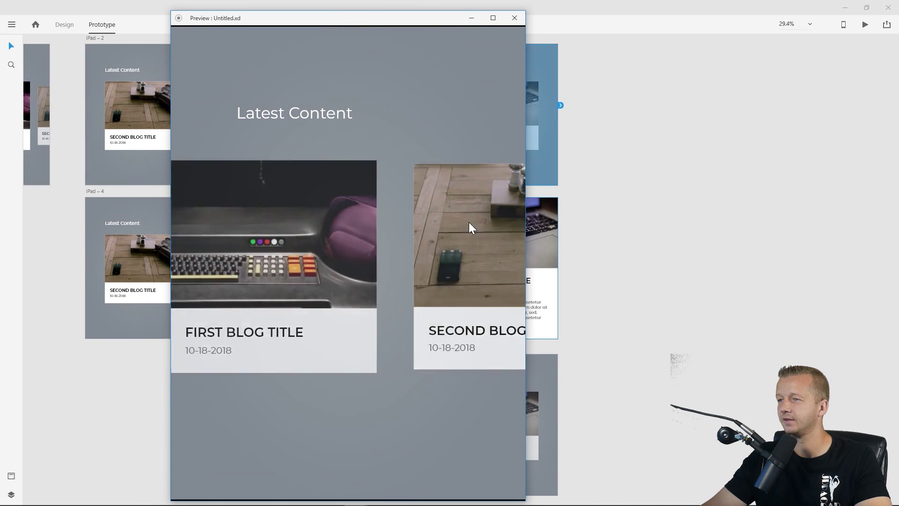